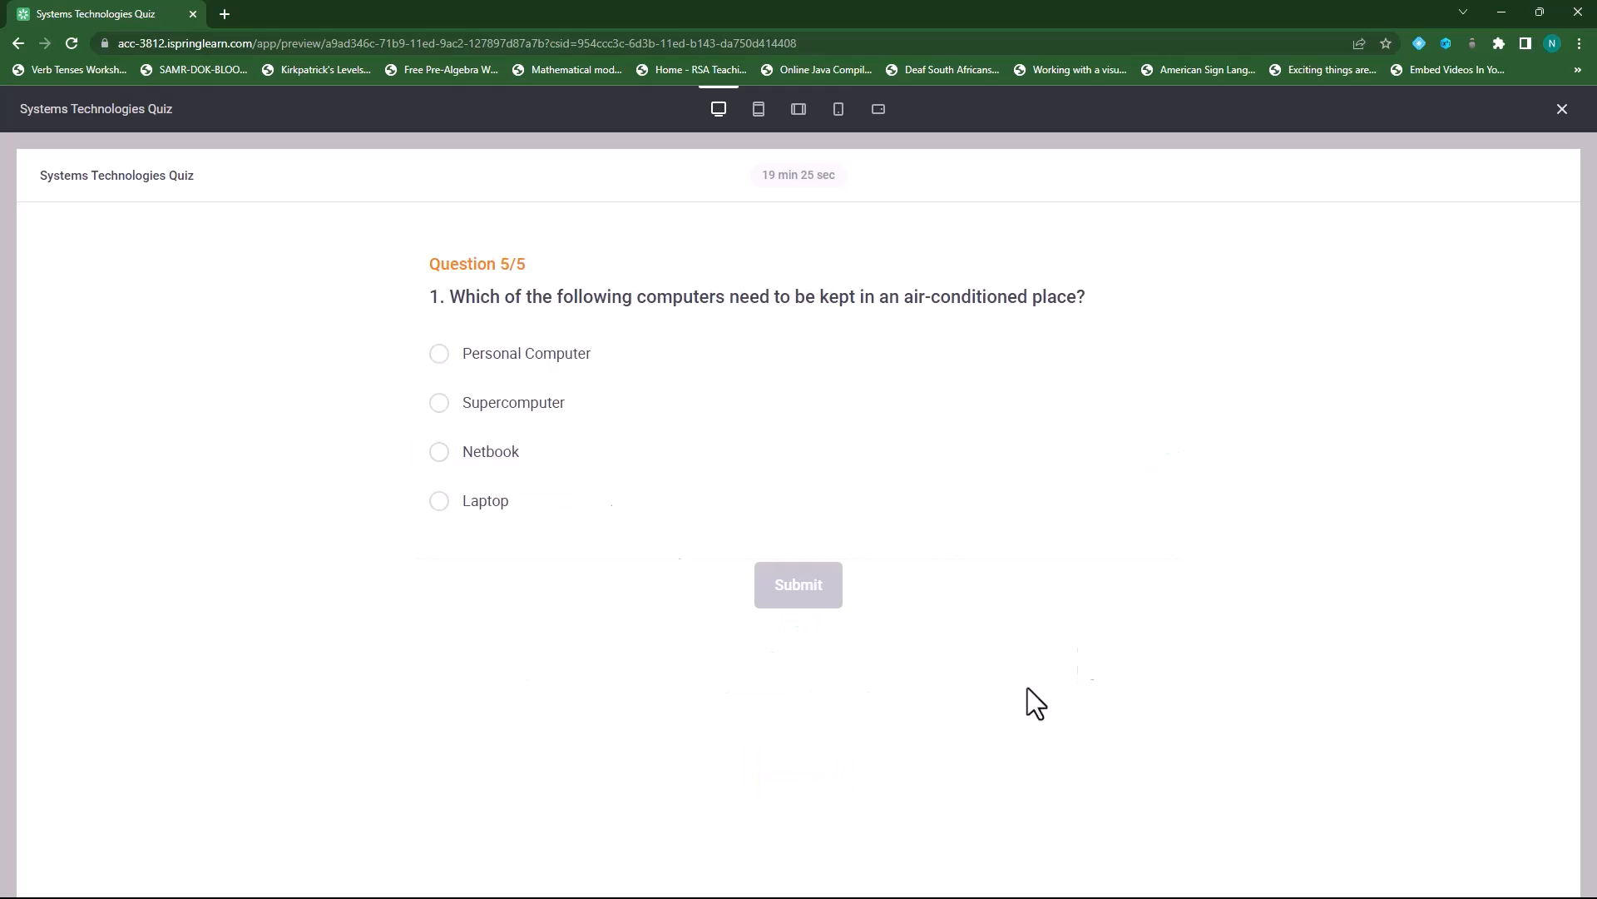
pyautogui.click(806, 587)
pyautogui.click(798, 763)
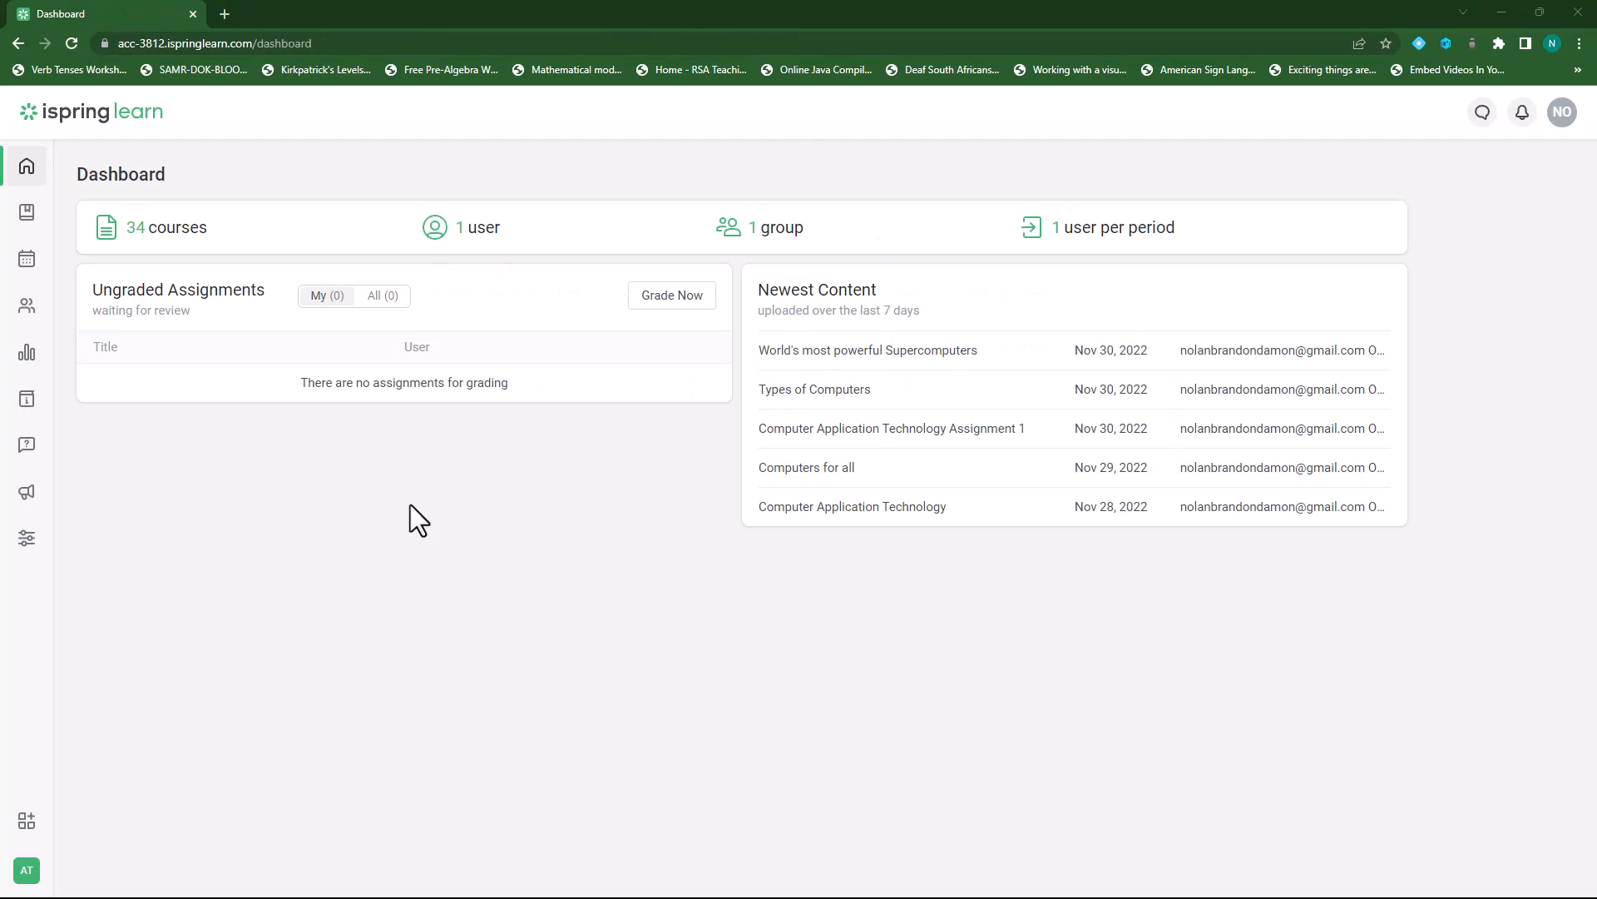
# Open the Systems Technologies course from the Courses folder of the Computers for all project.
pyautogui.click(28, 218)
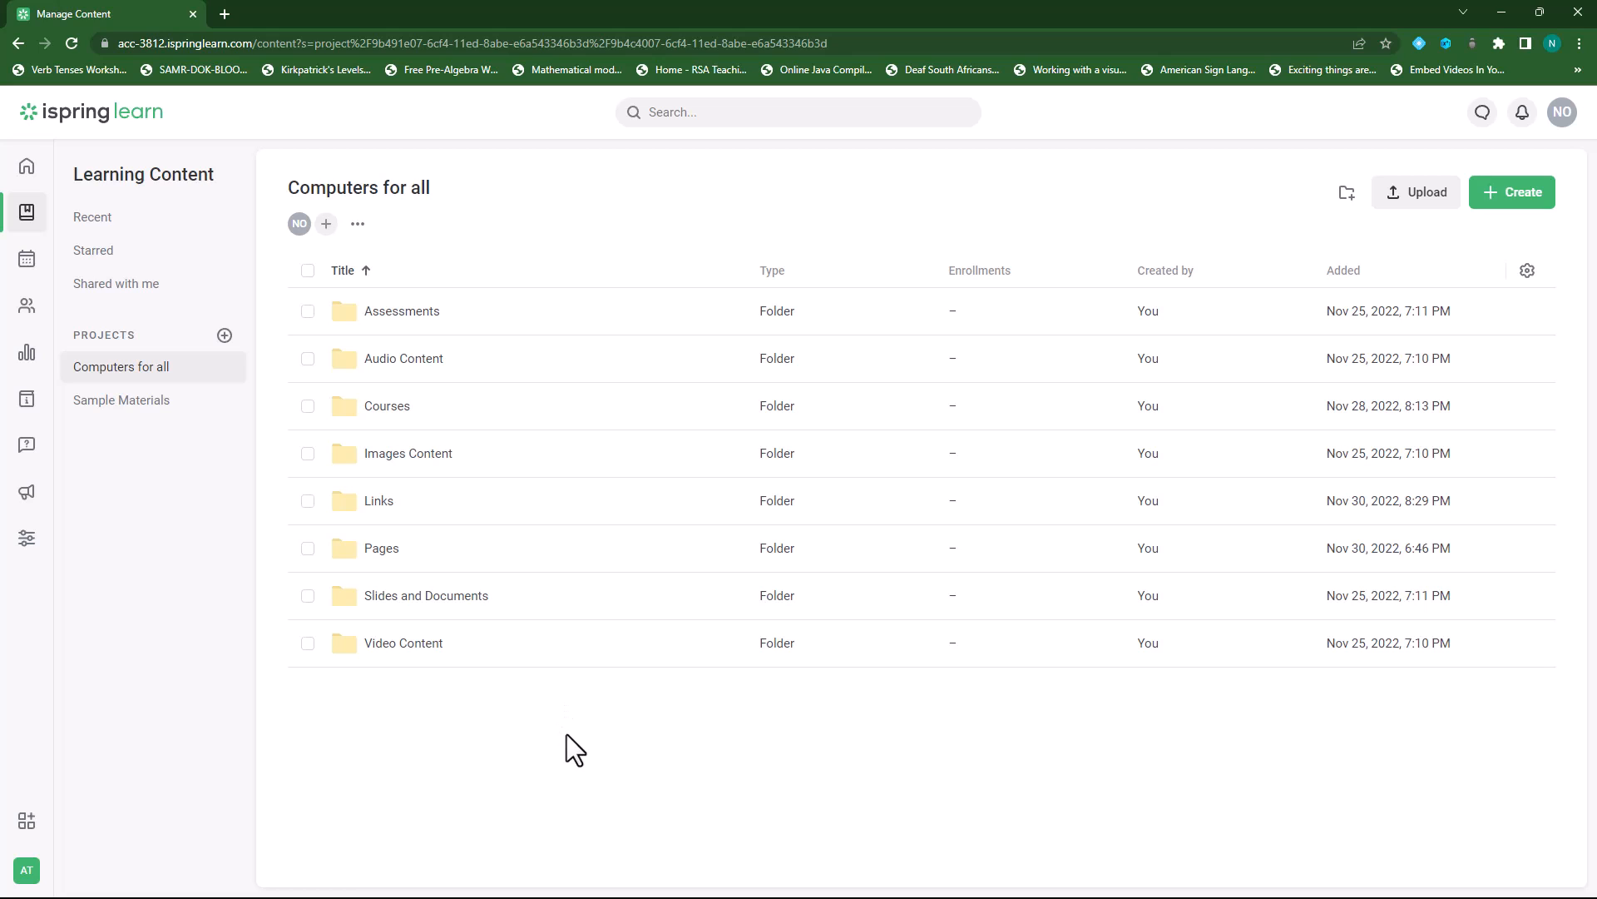
pyautogui.click(387, 407)
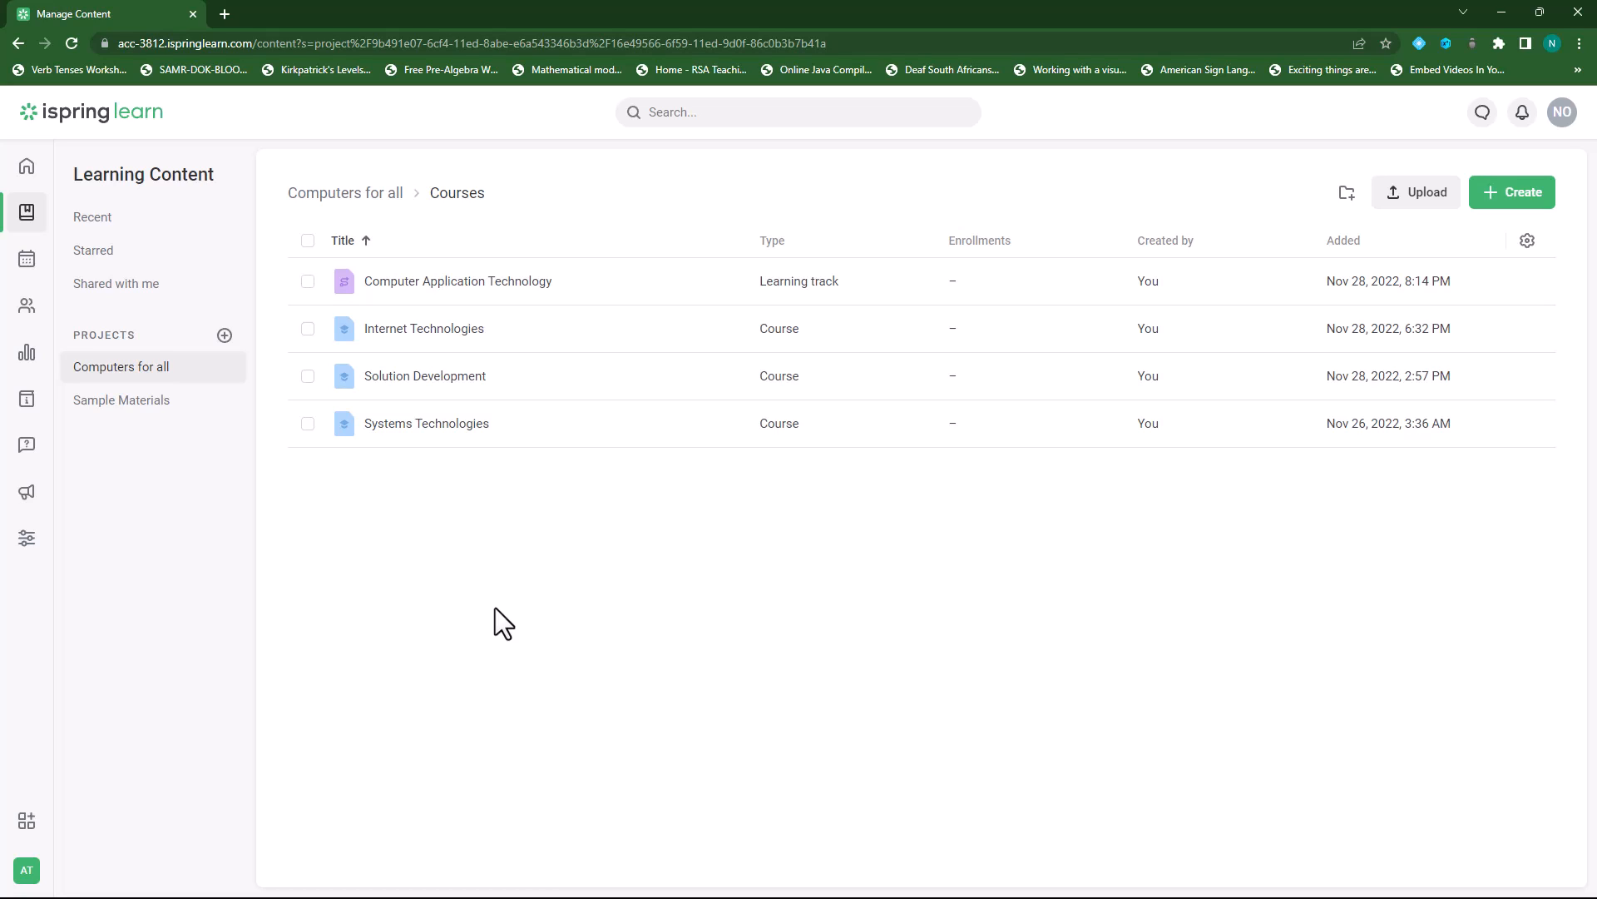
pyautogui.click(423, 426)
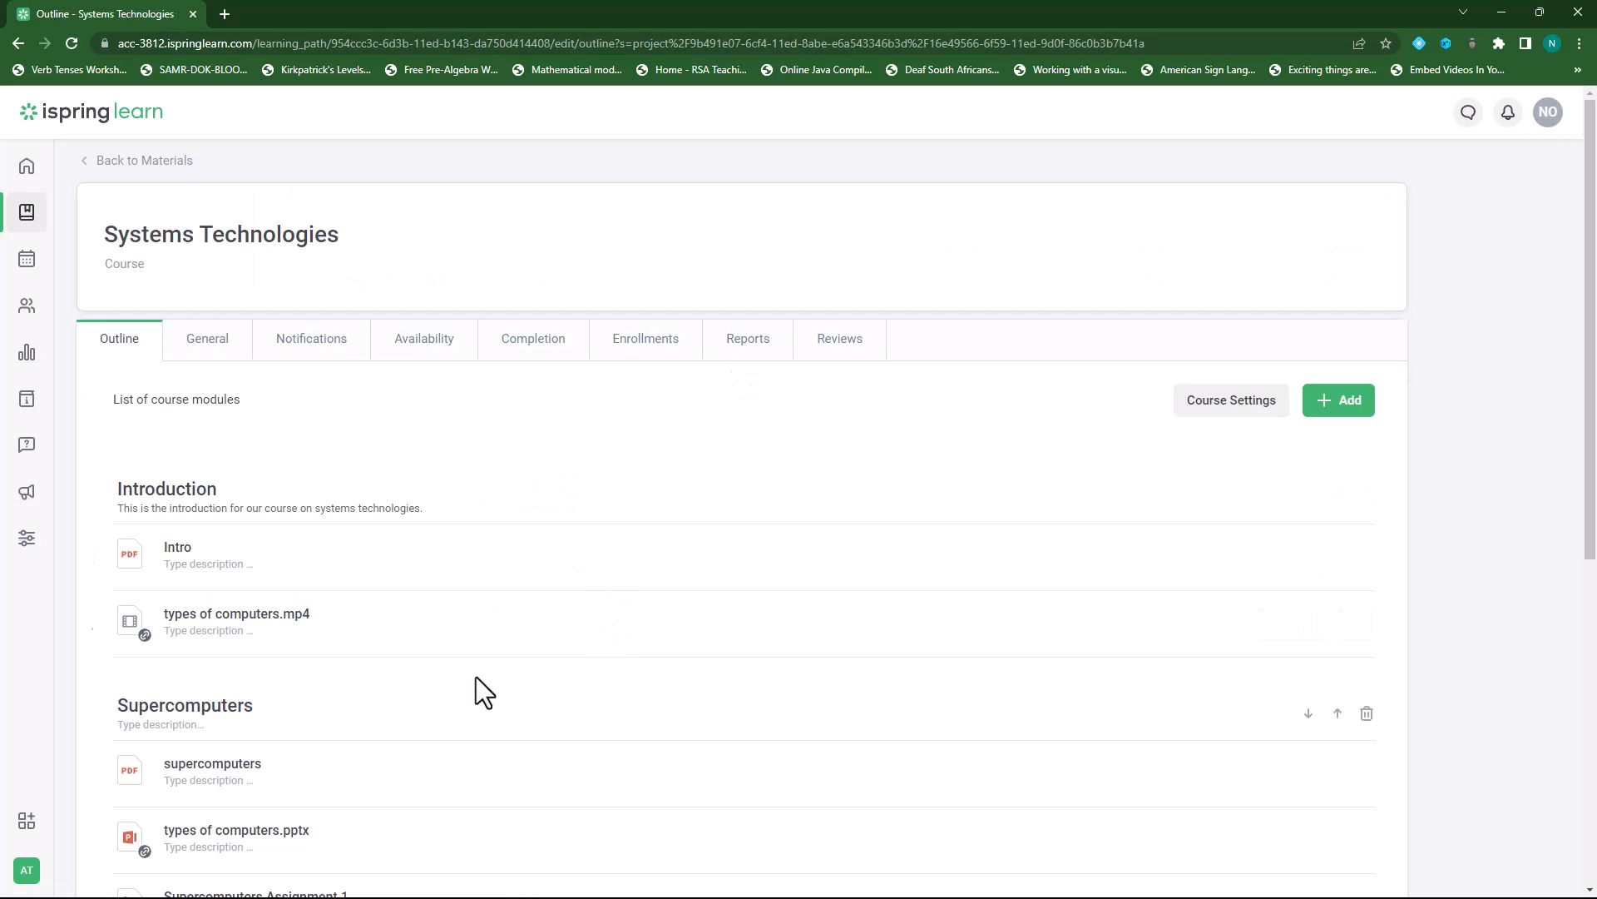
# Add a section named "Formal Assessments" at the end of the course outline, after the Mainframe Computers section.
pyautogui.scroll(-4, 471, 728)
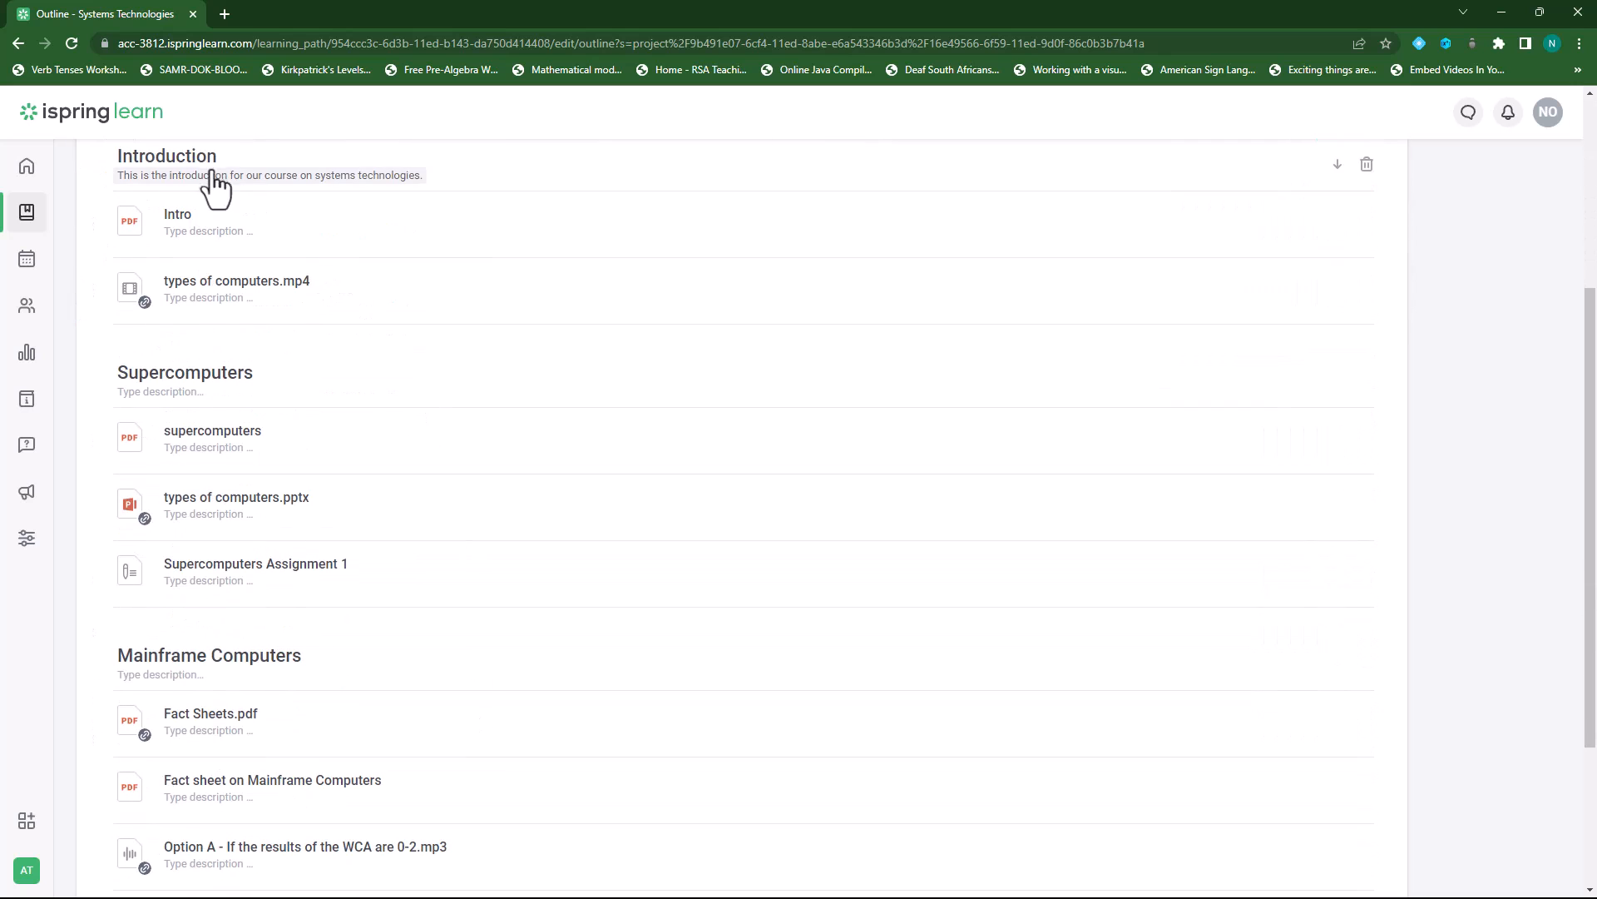
pyautogui.scroll(-3, 303, 692)
pyautogui.scroll(5, 314, 697)
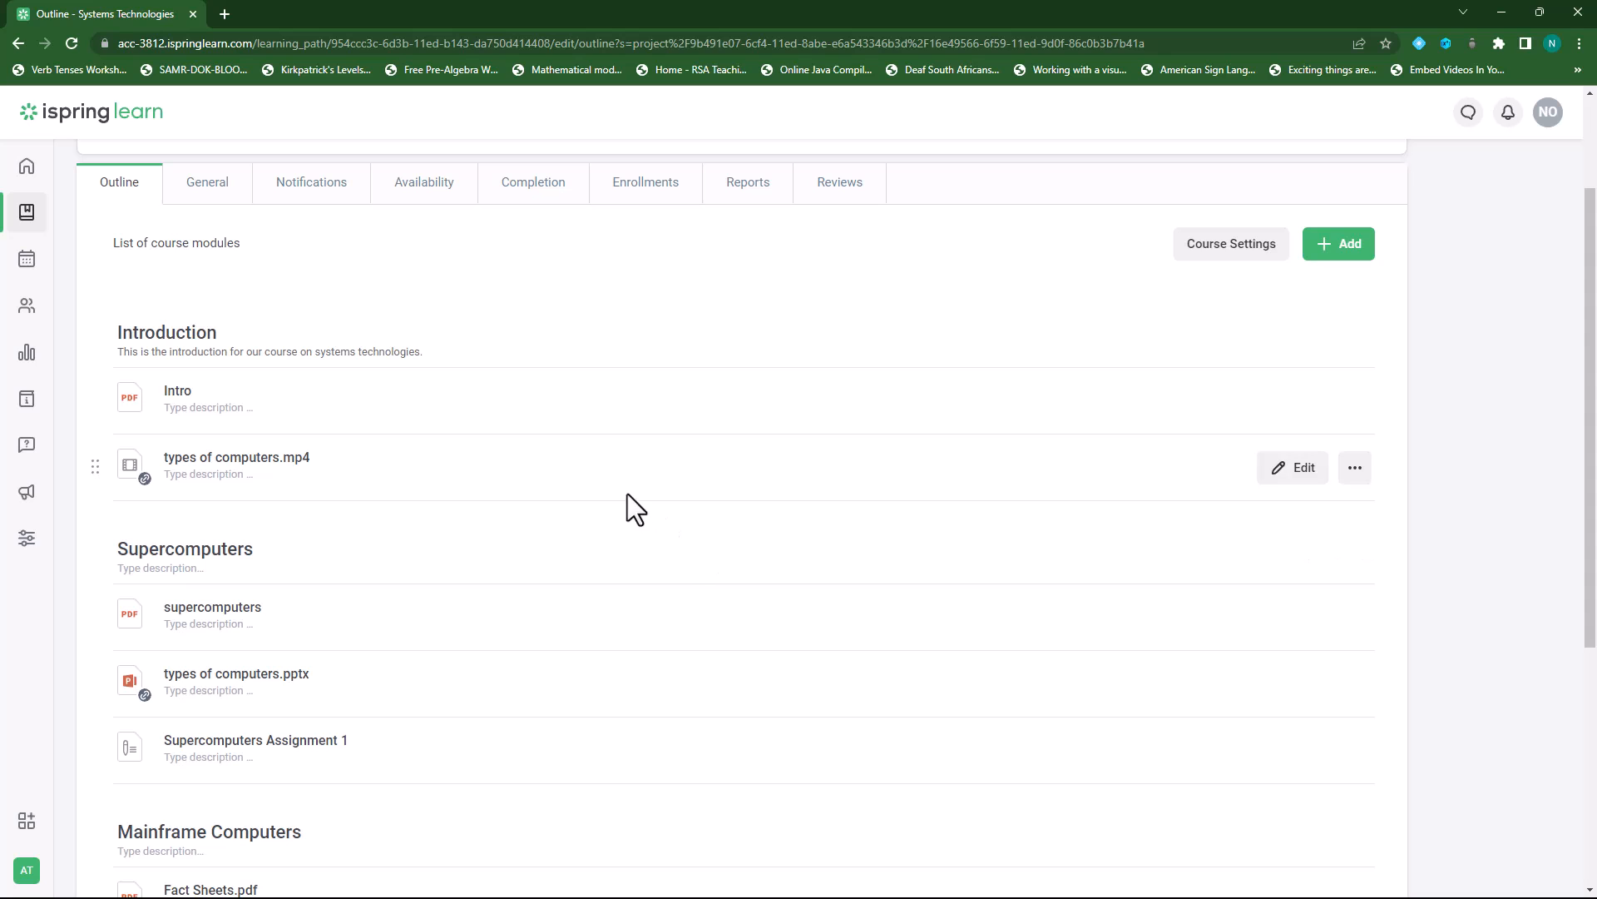
pyautogui.scroll(-5, 614, 613)
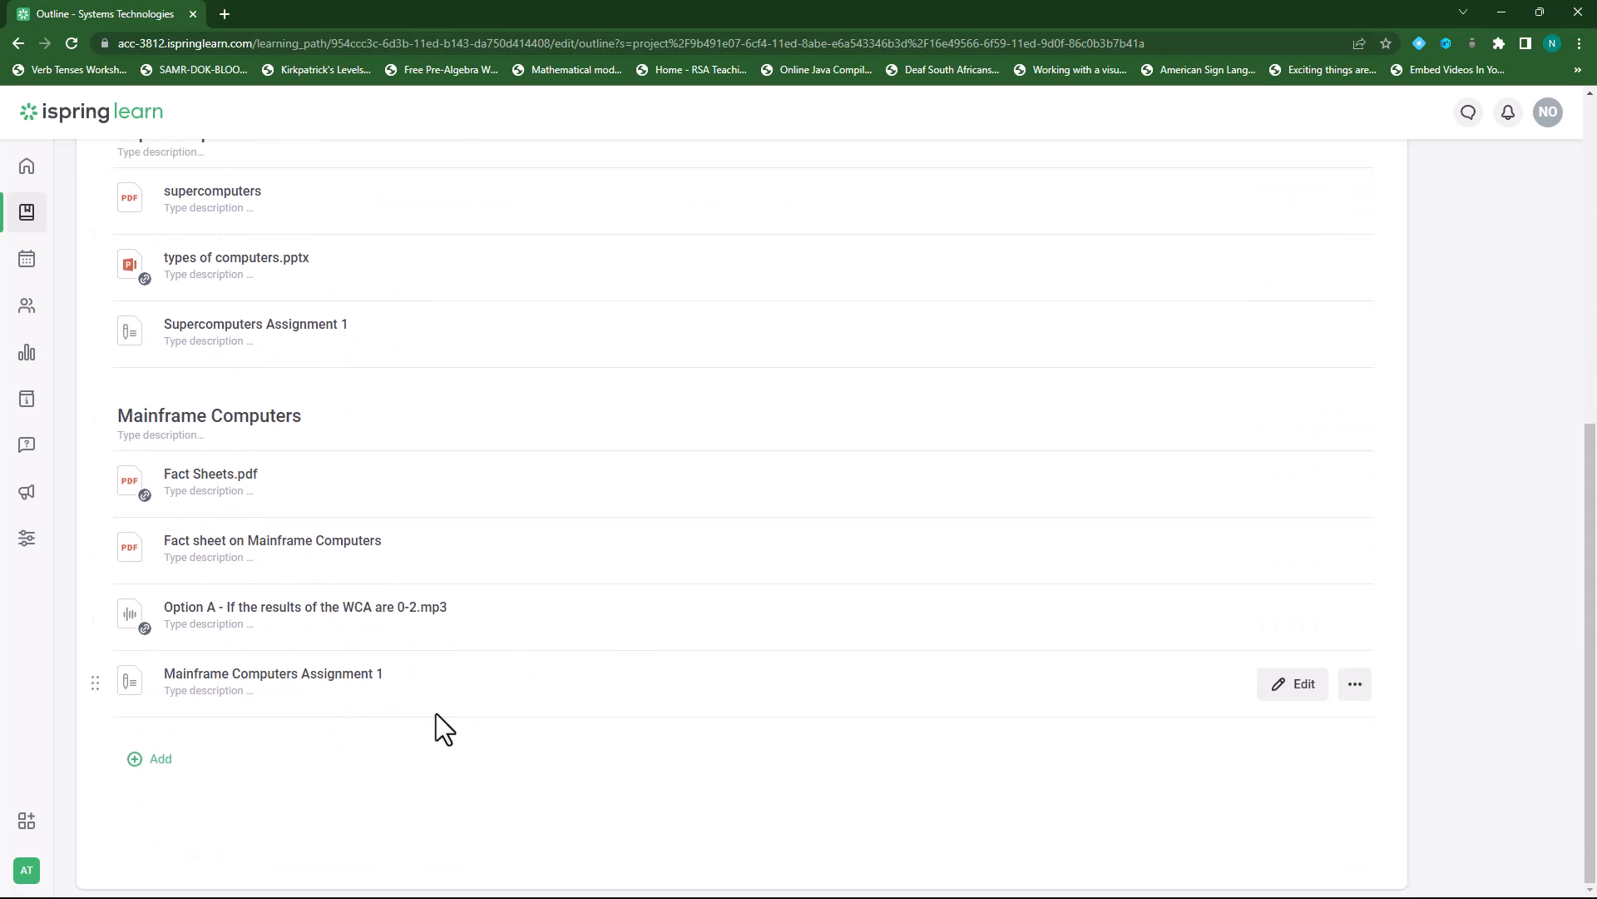
pyautogui.click(133, 759)
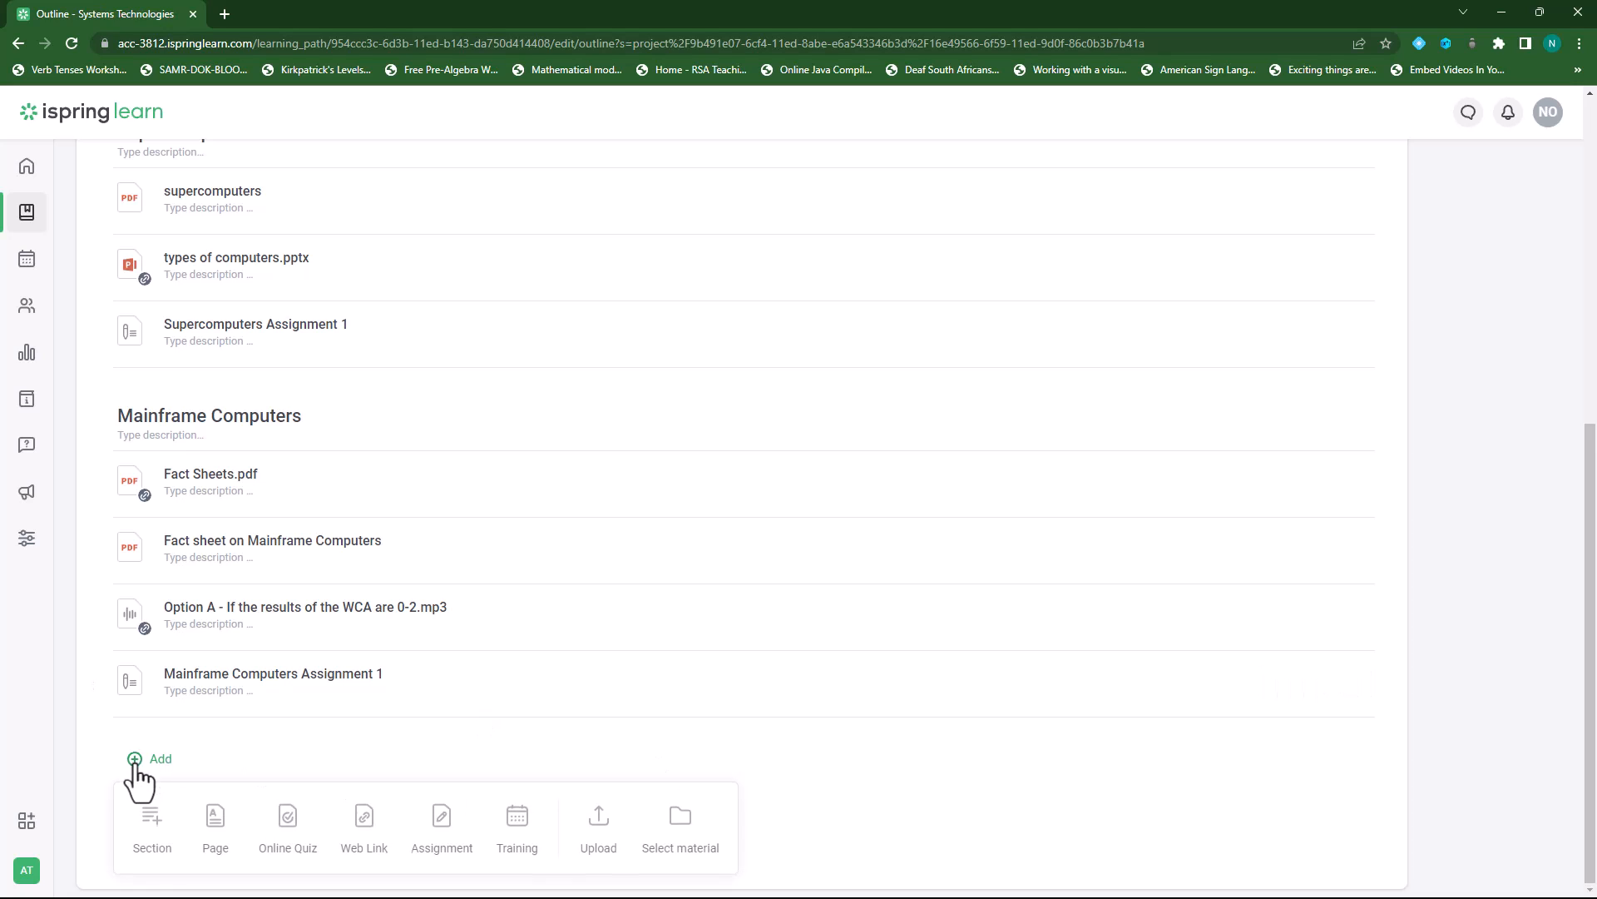
pyautogui.click(154, 825)
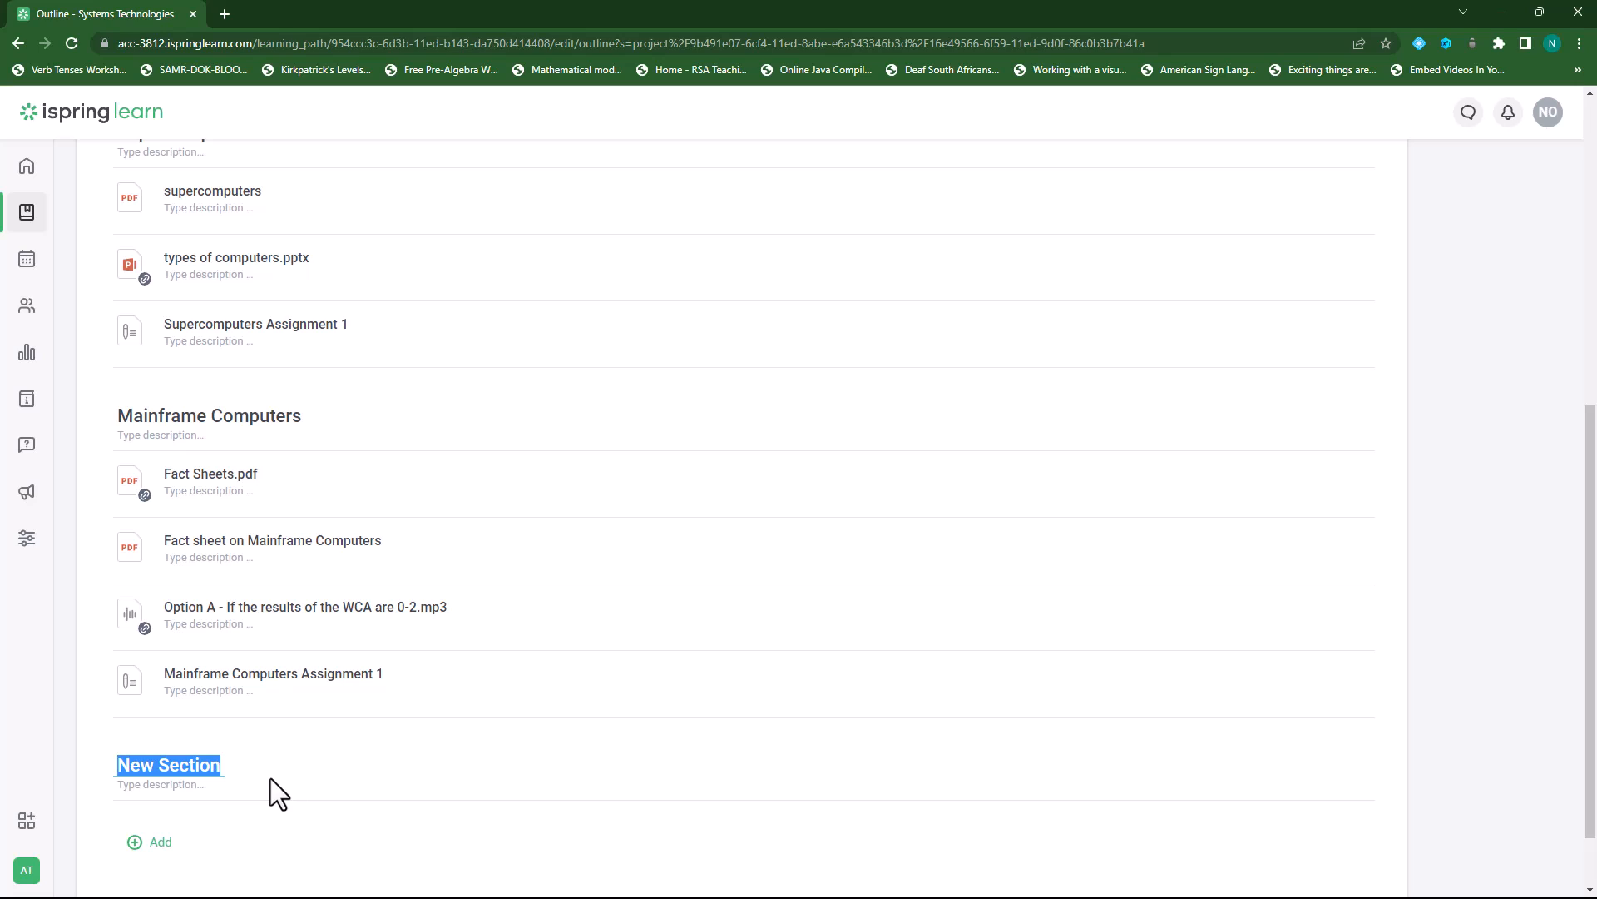
pyautogui.write('Formal ')
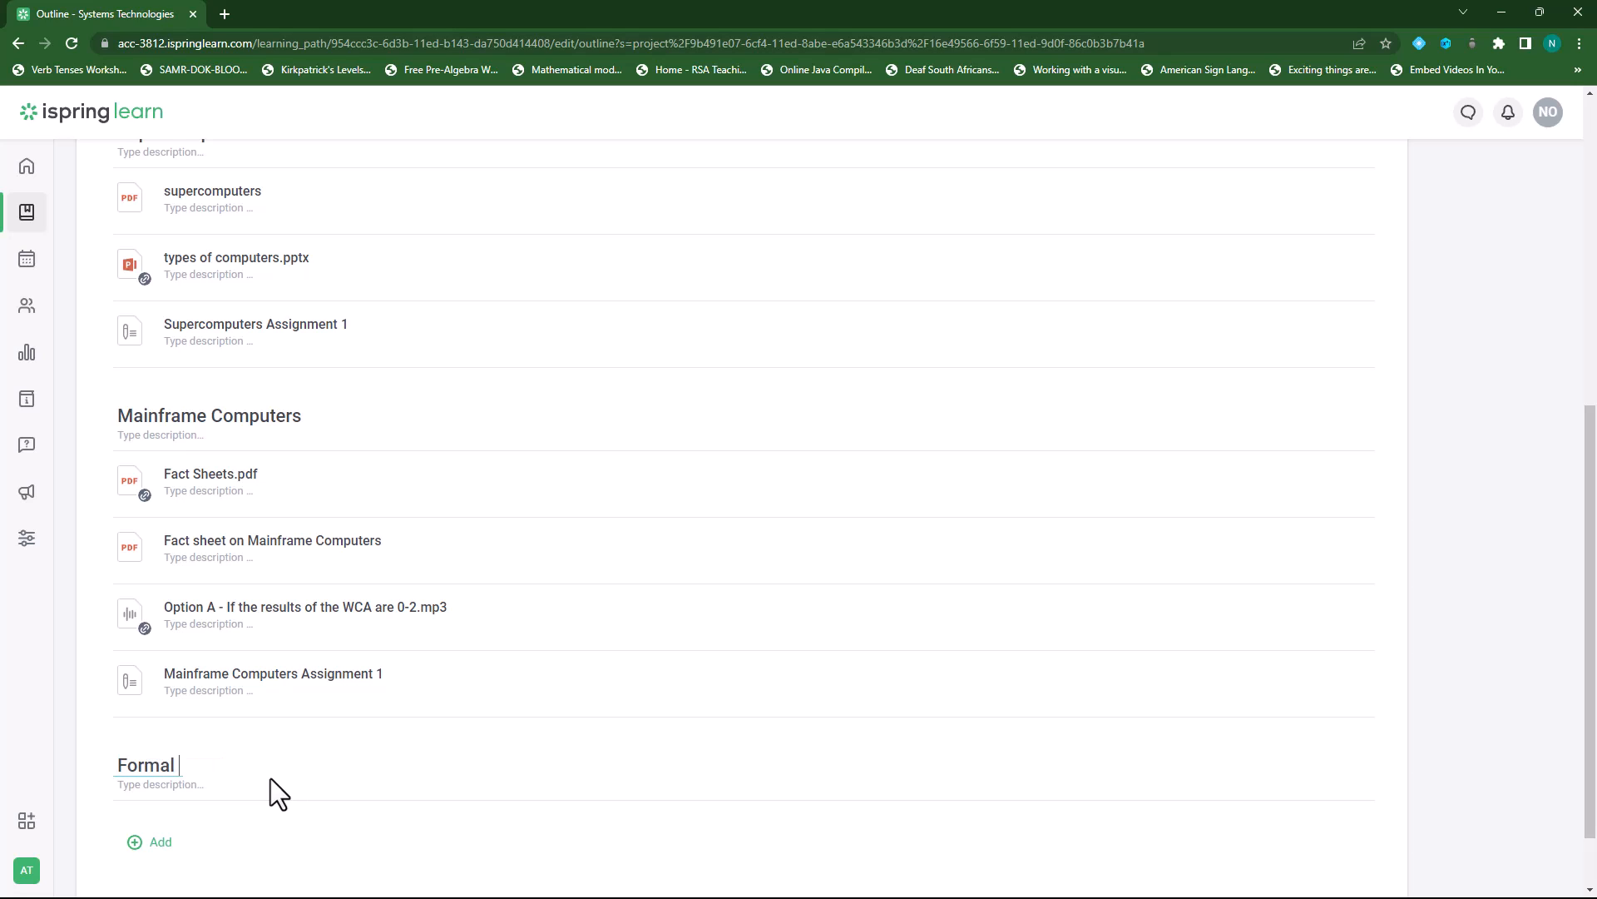
pyautogui.write('Assessments')
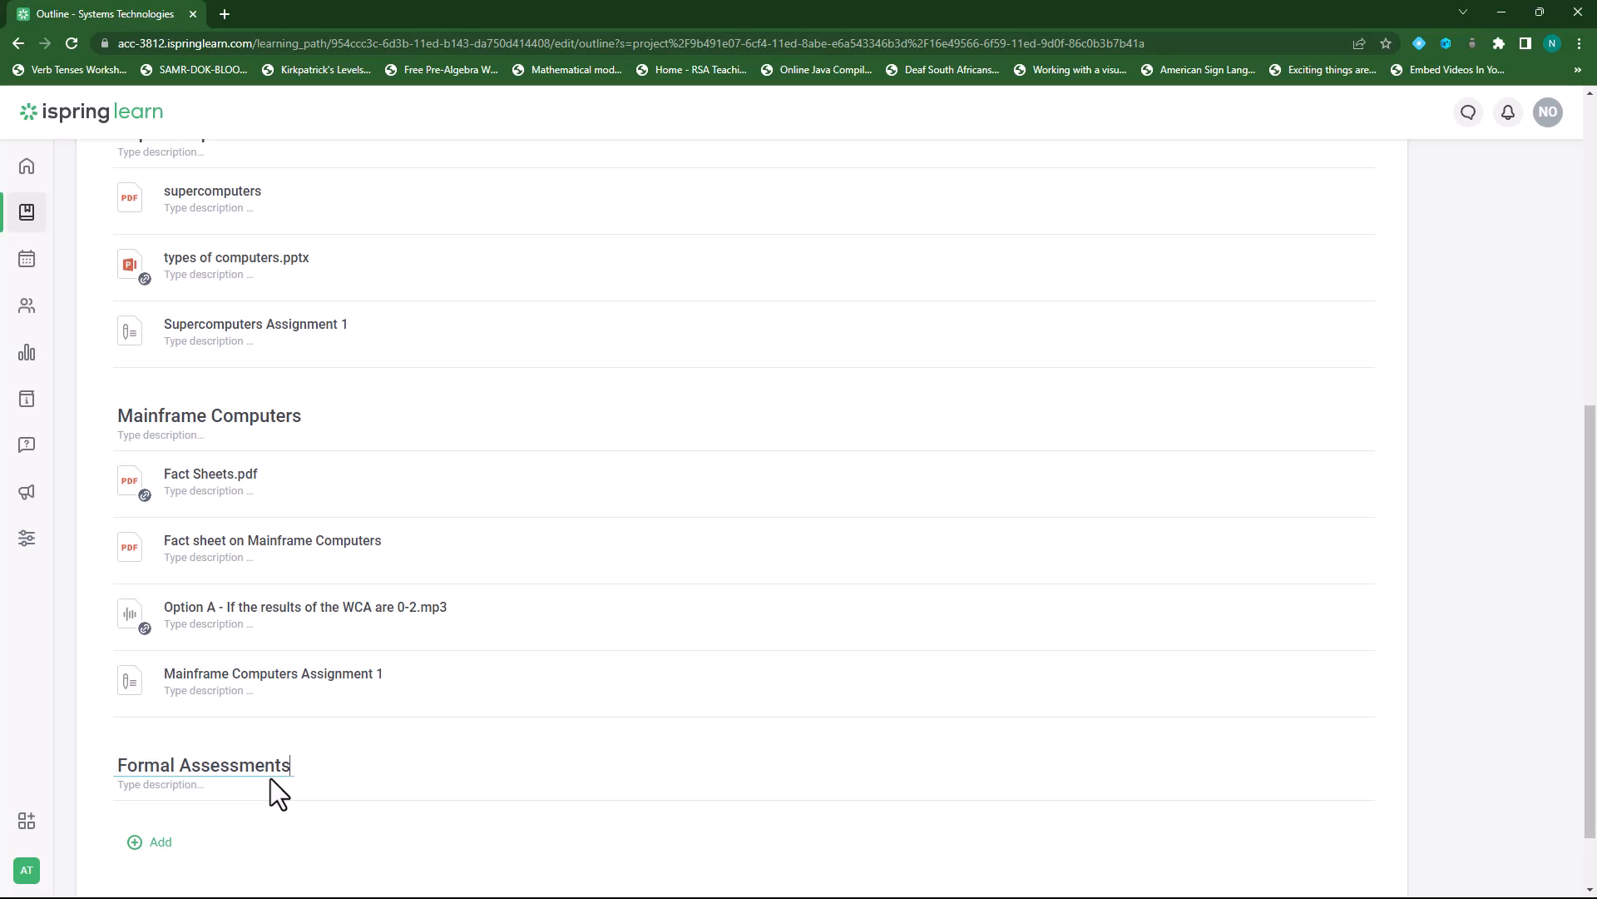
pyautogui.press('Return')
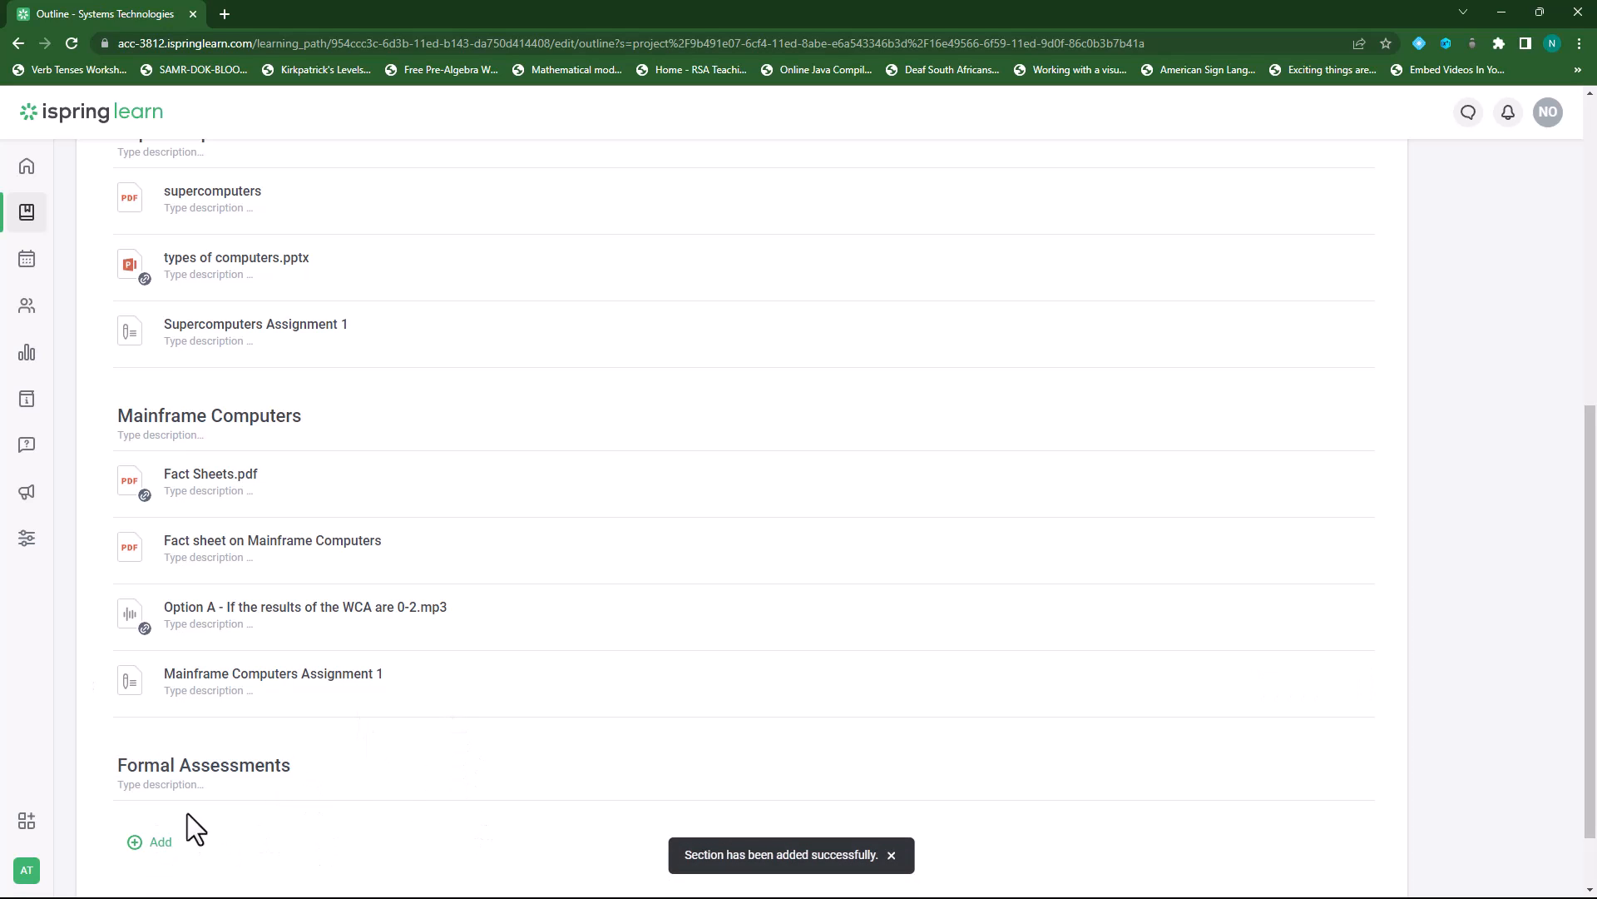
# Create an online quiz in the Formal Assessments section, named "Systems Technologies Quiz", with the instructions "Please complete all questions.".
pyautogui.click(137, 843)
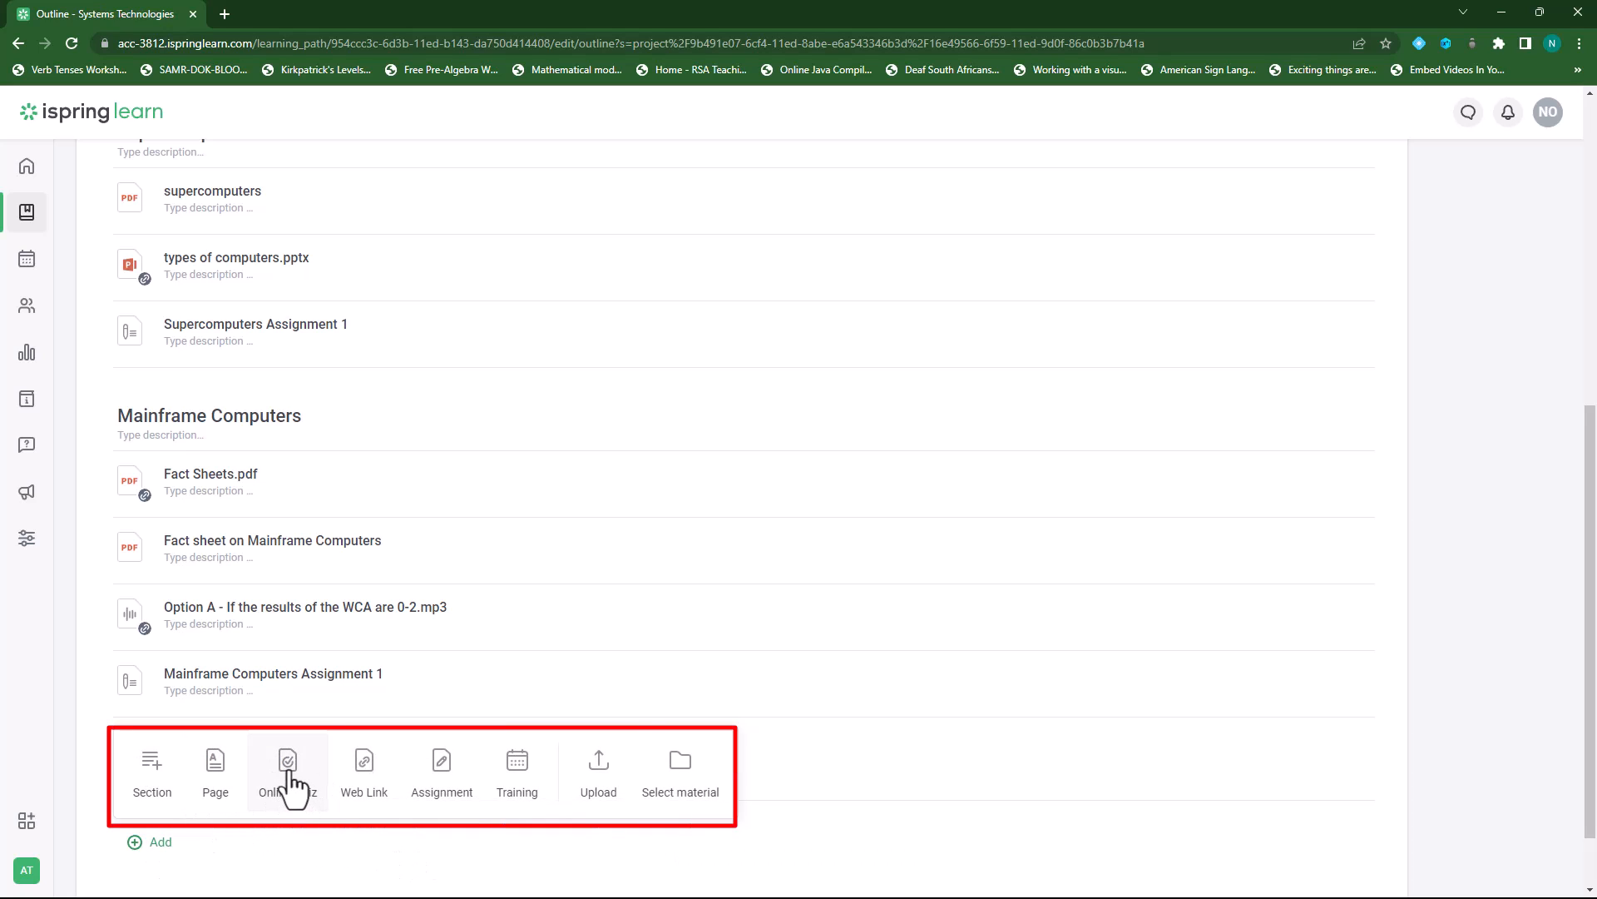
pyautogui.click(296, 781)
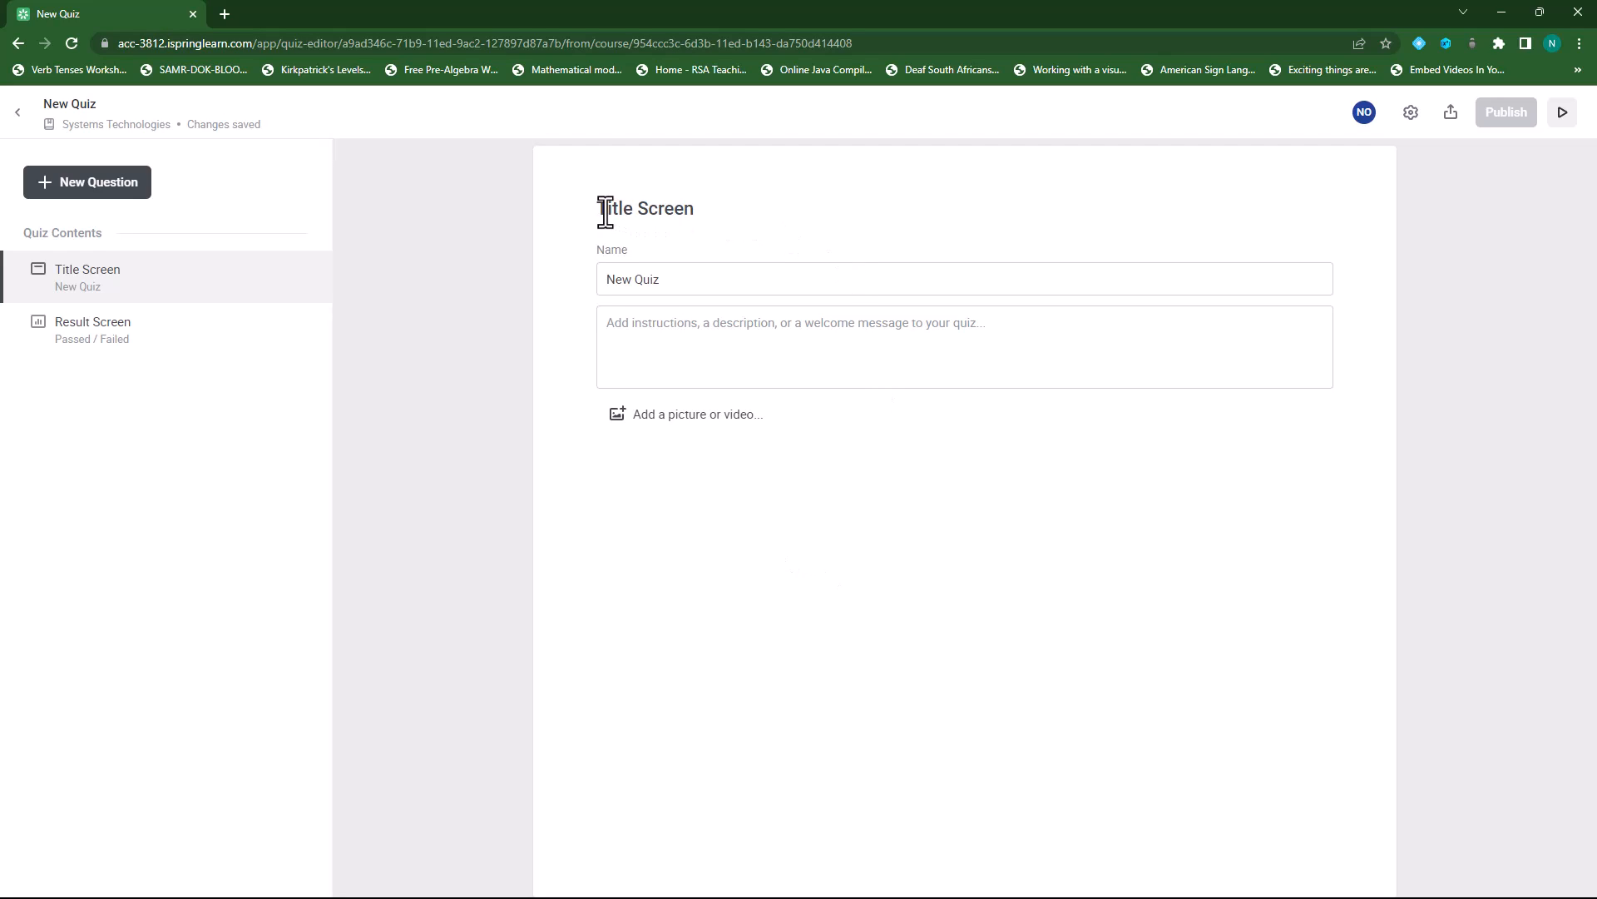
pyautogui.click(685, 278)
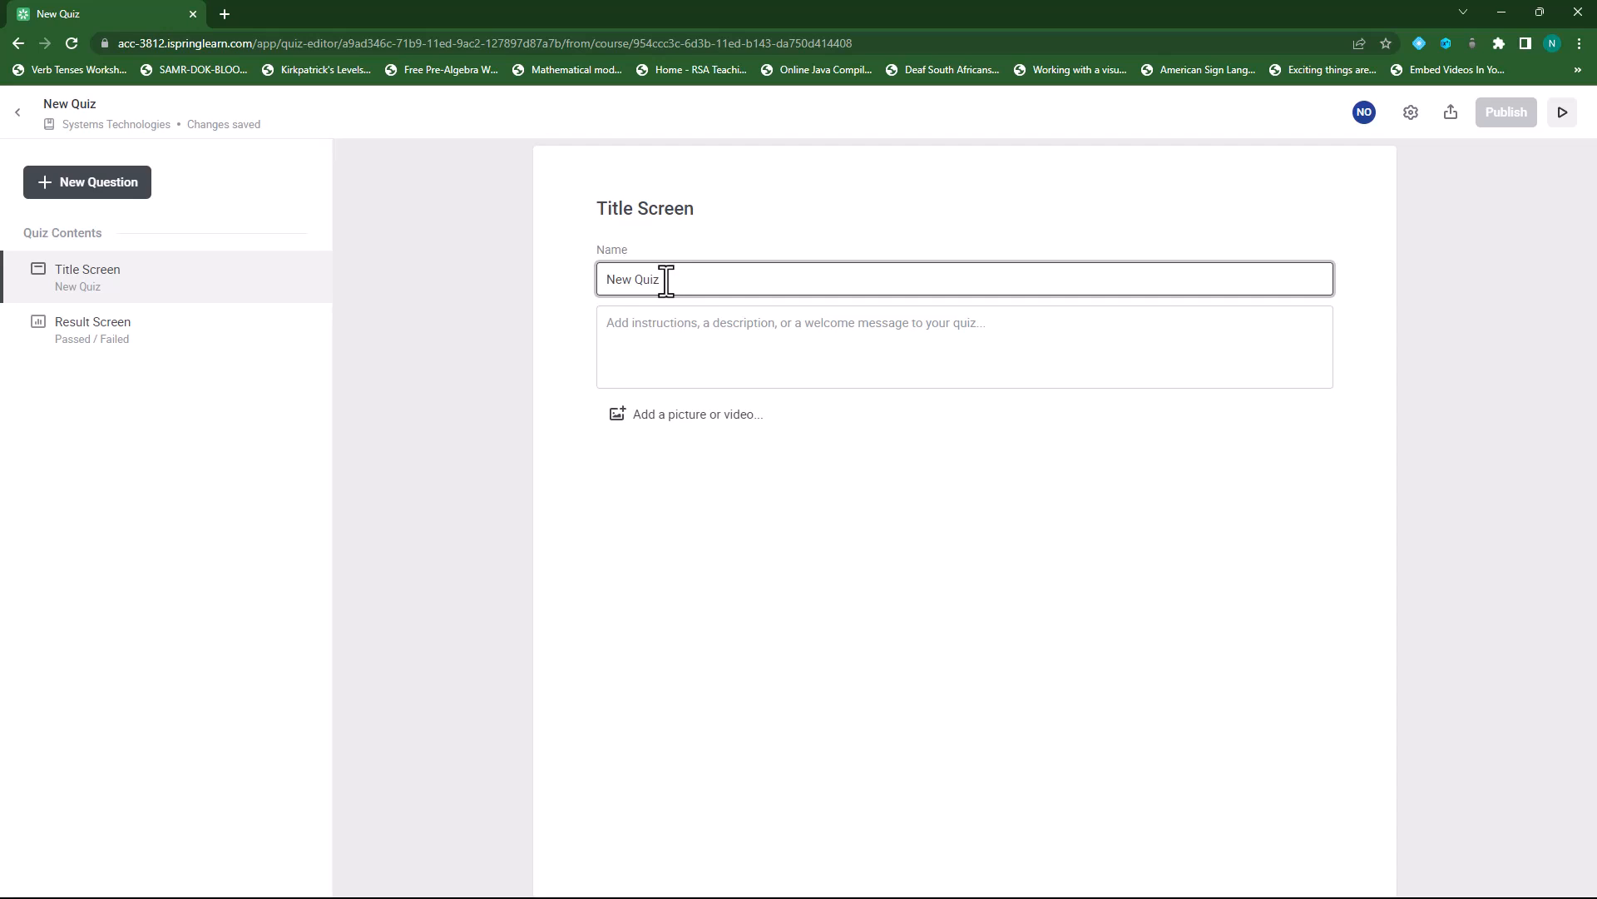
pyautogui.moveTo(674, 280); pyautogui.dragTo(593, 279)
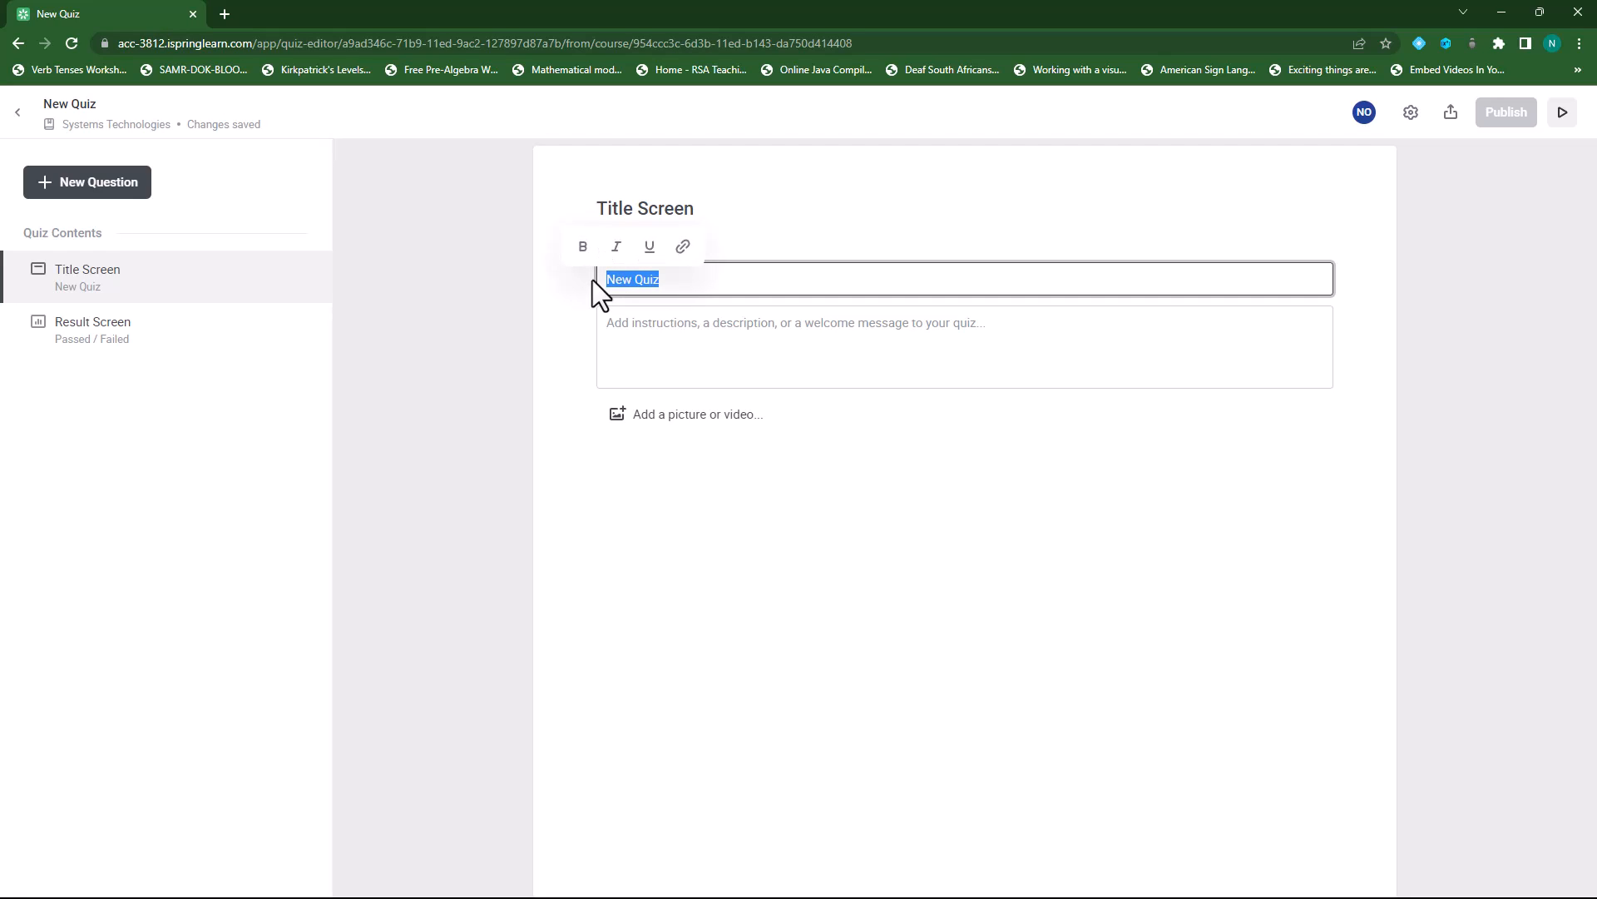
pyautogui.write('Systems')
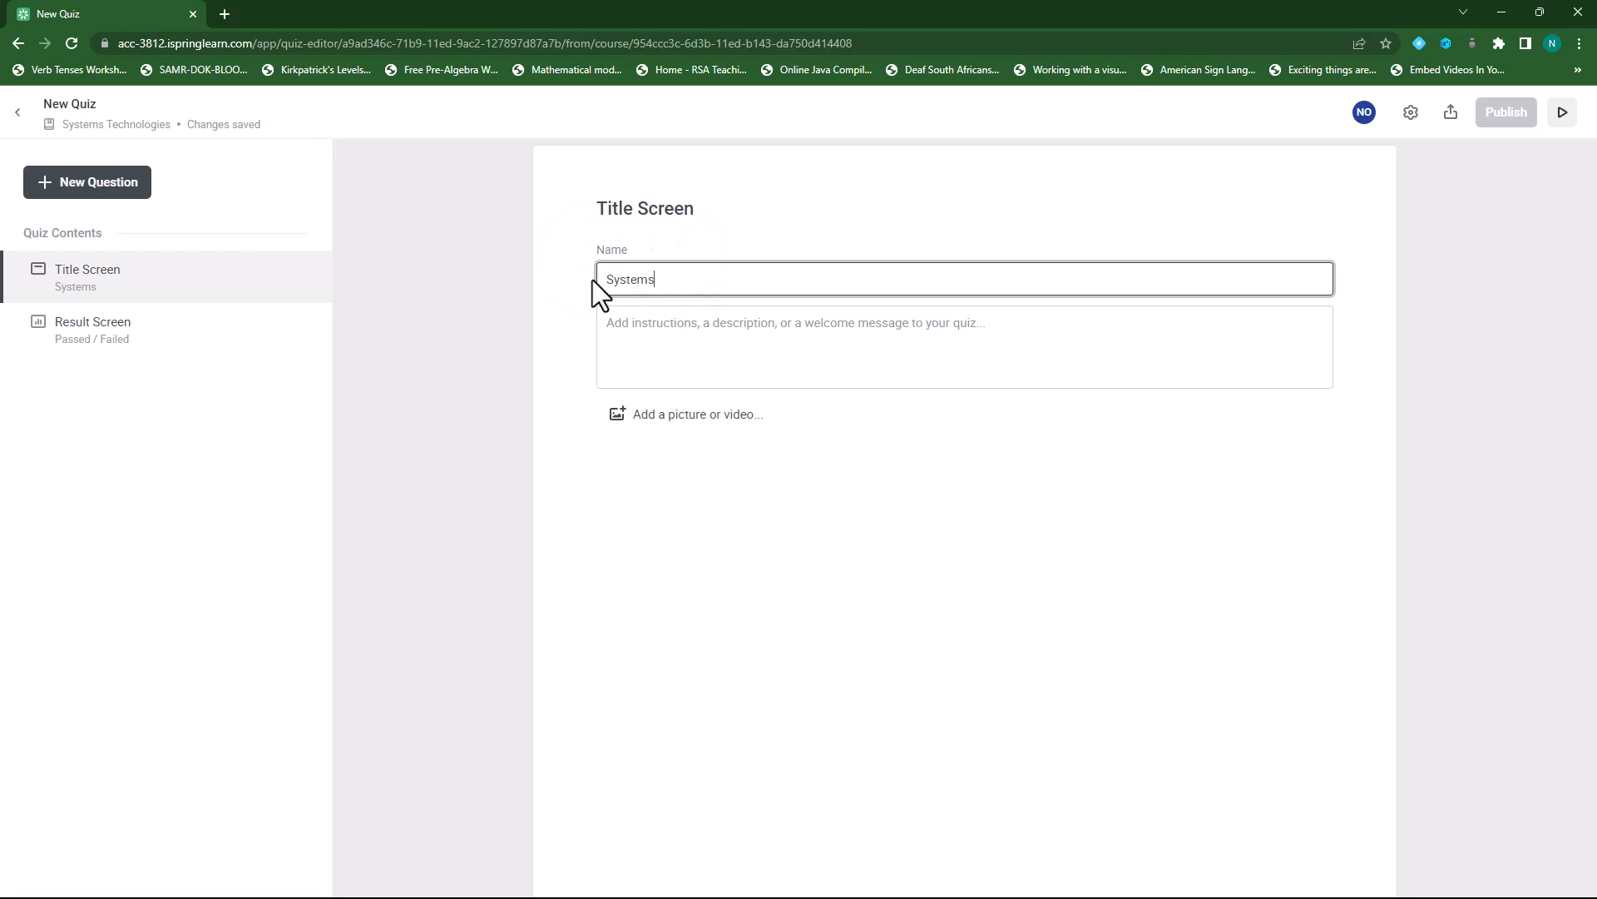
pyautogui.write(' Technologies Quiz')
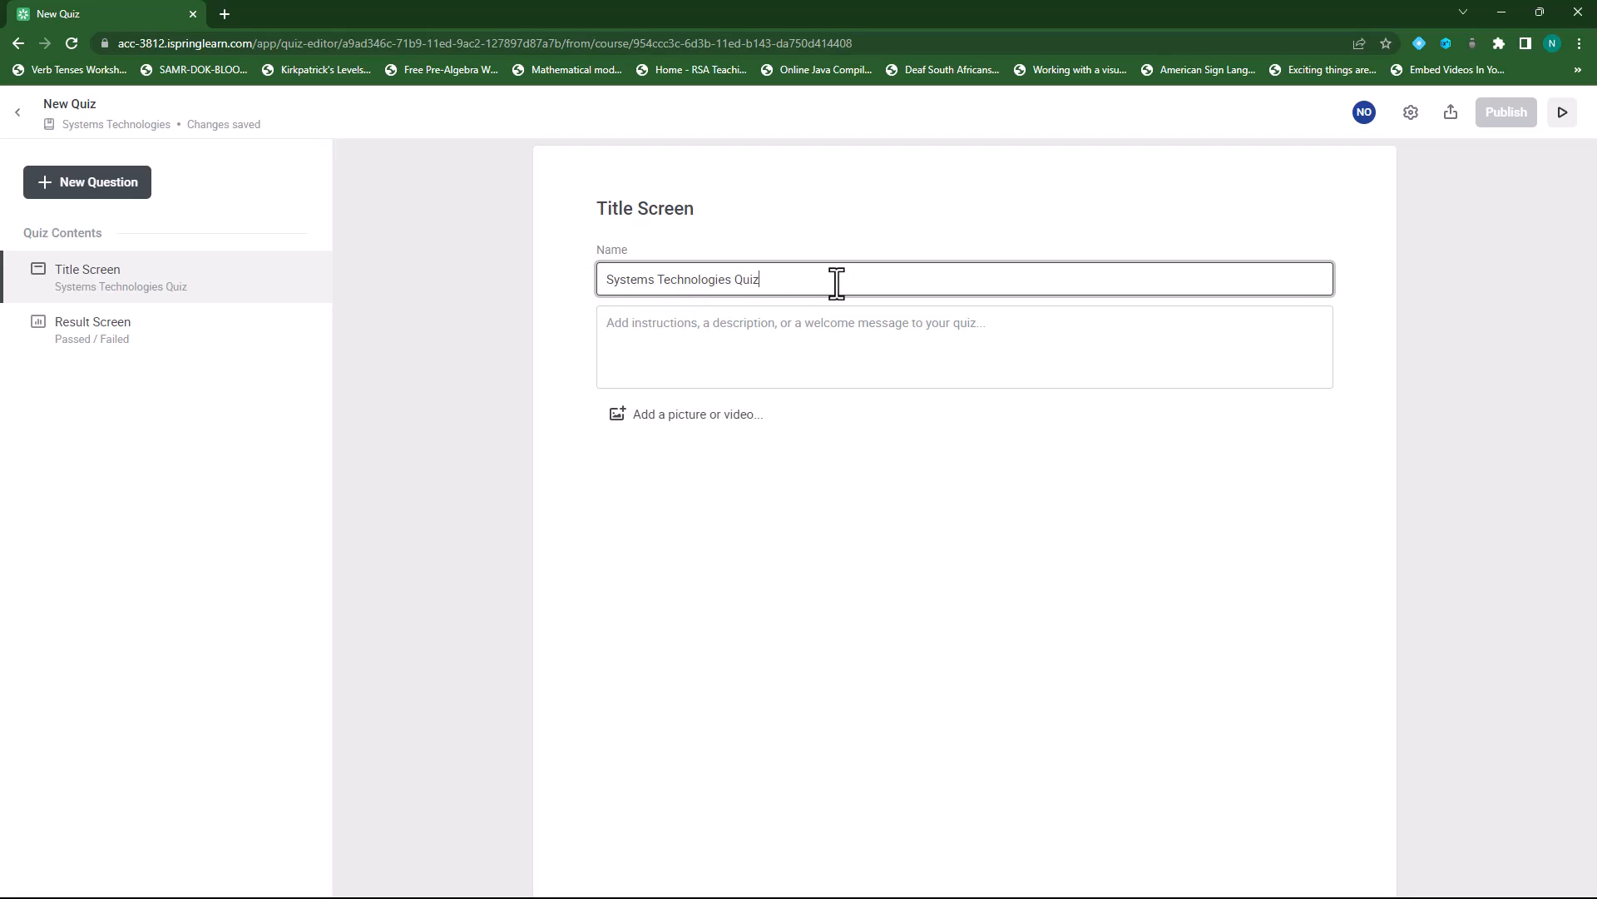
pyautogui.click(686, 334)
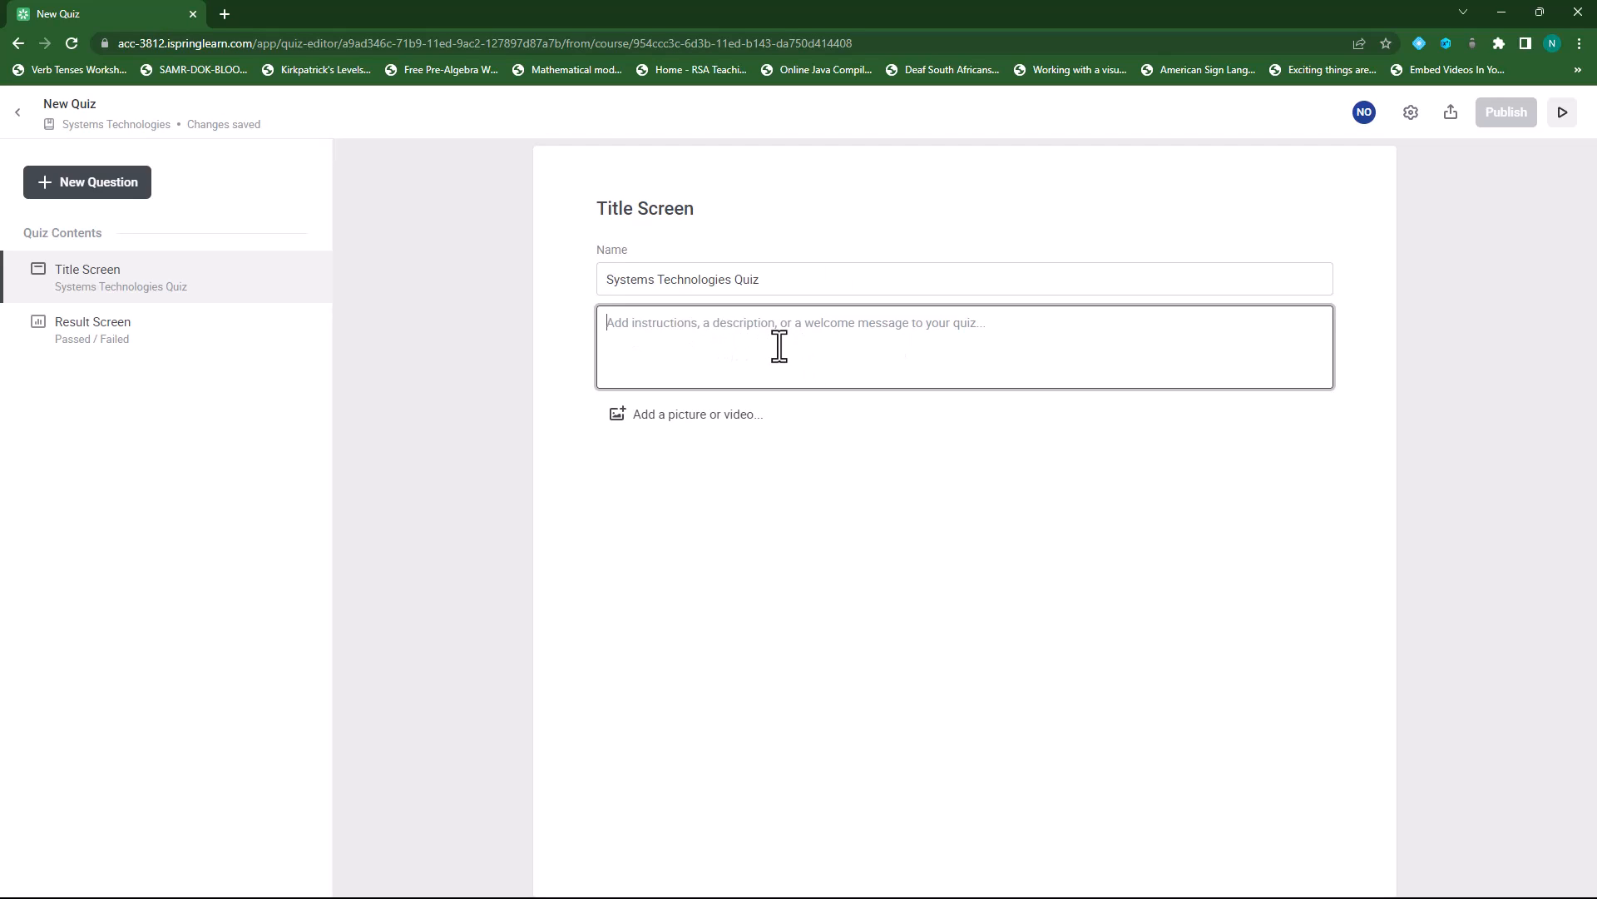
pyautogui.write('Please complete all questions.')
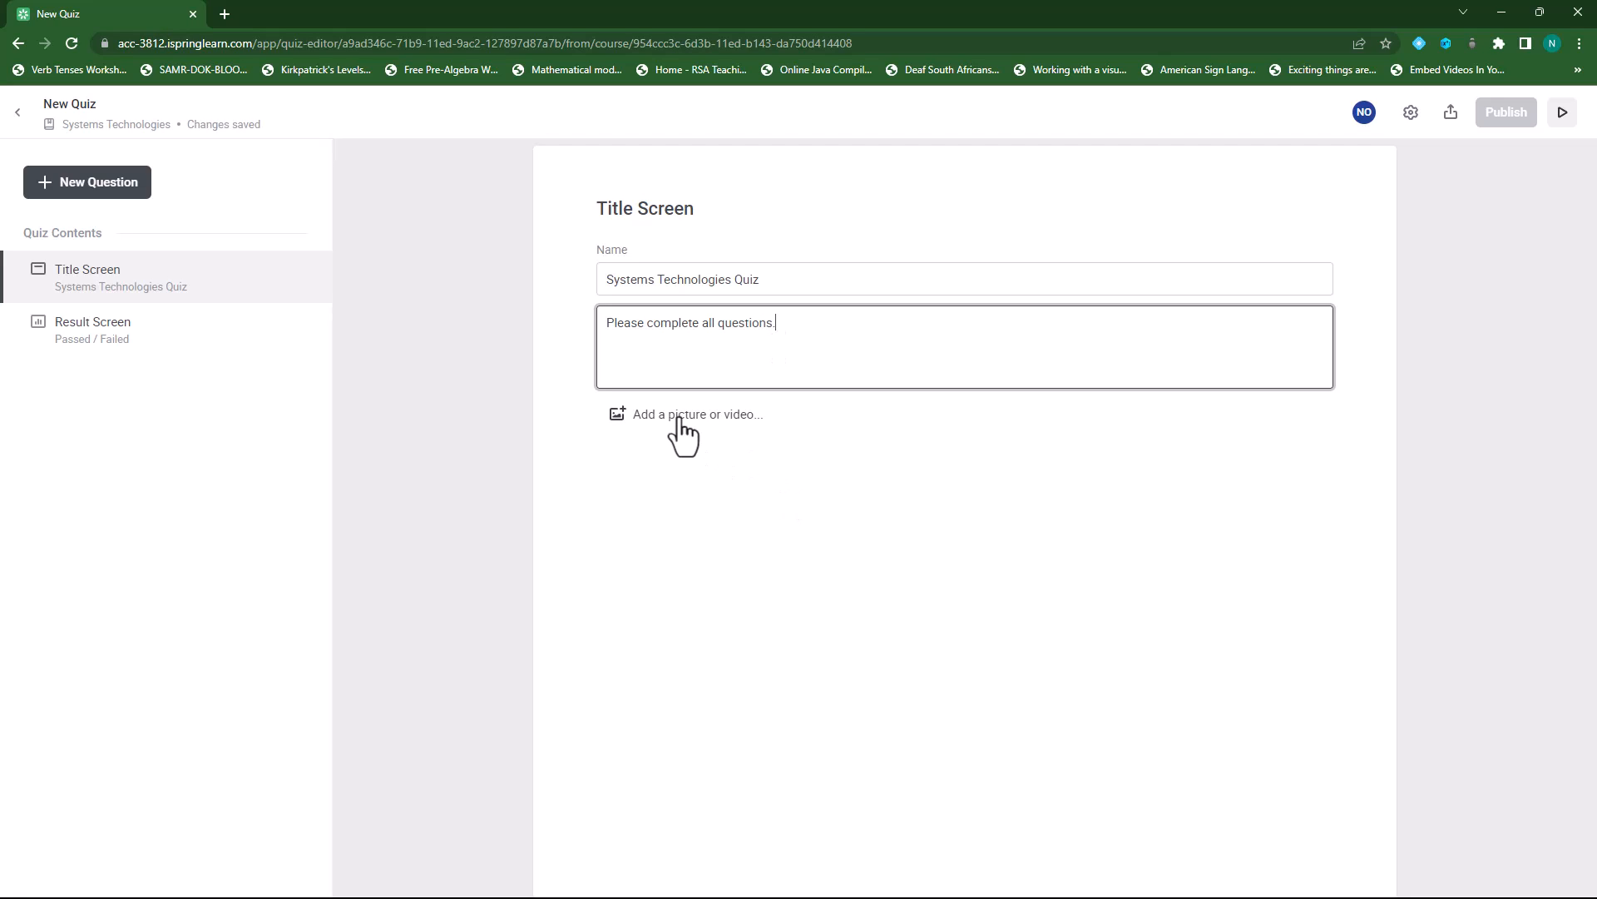
pyautogui.click(679, 419)
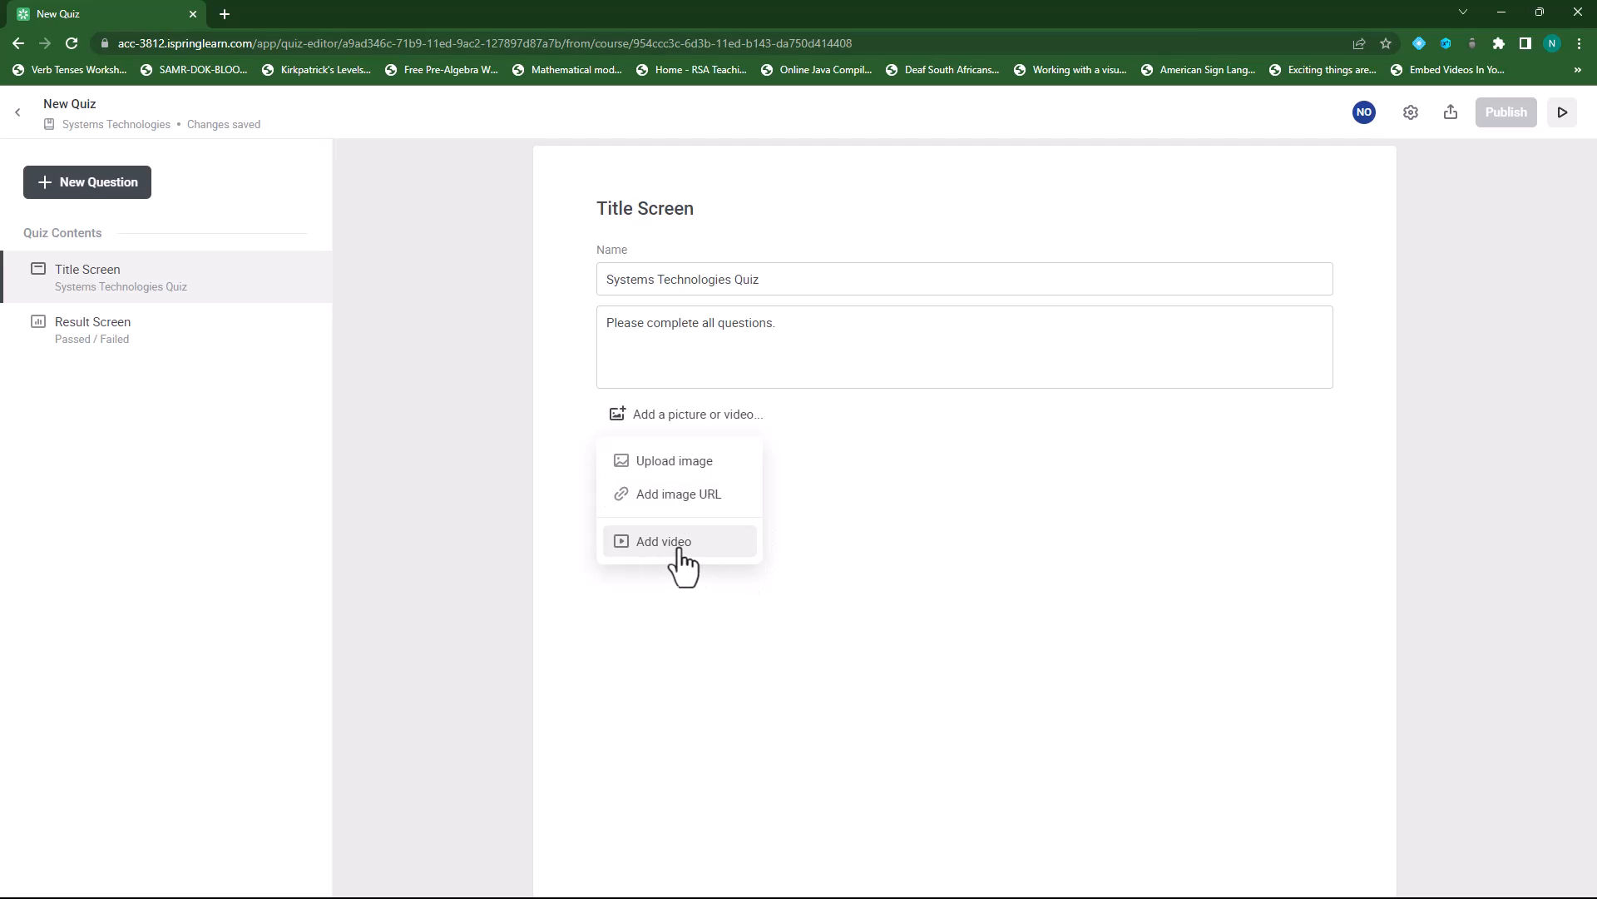
pyautogui.click(681, 464)
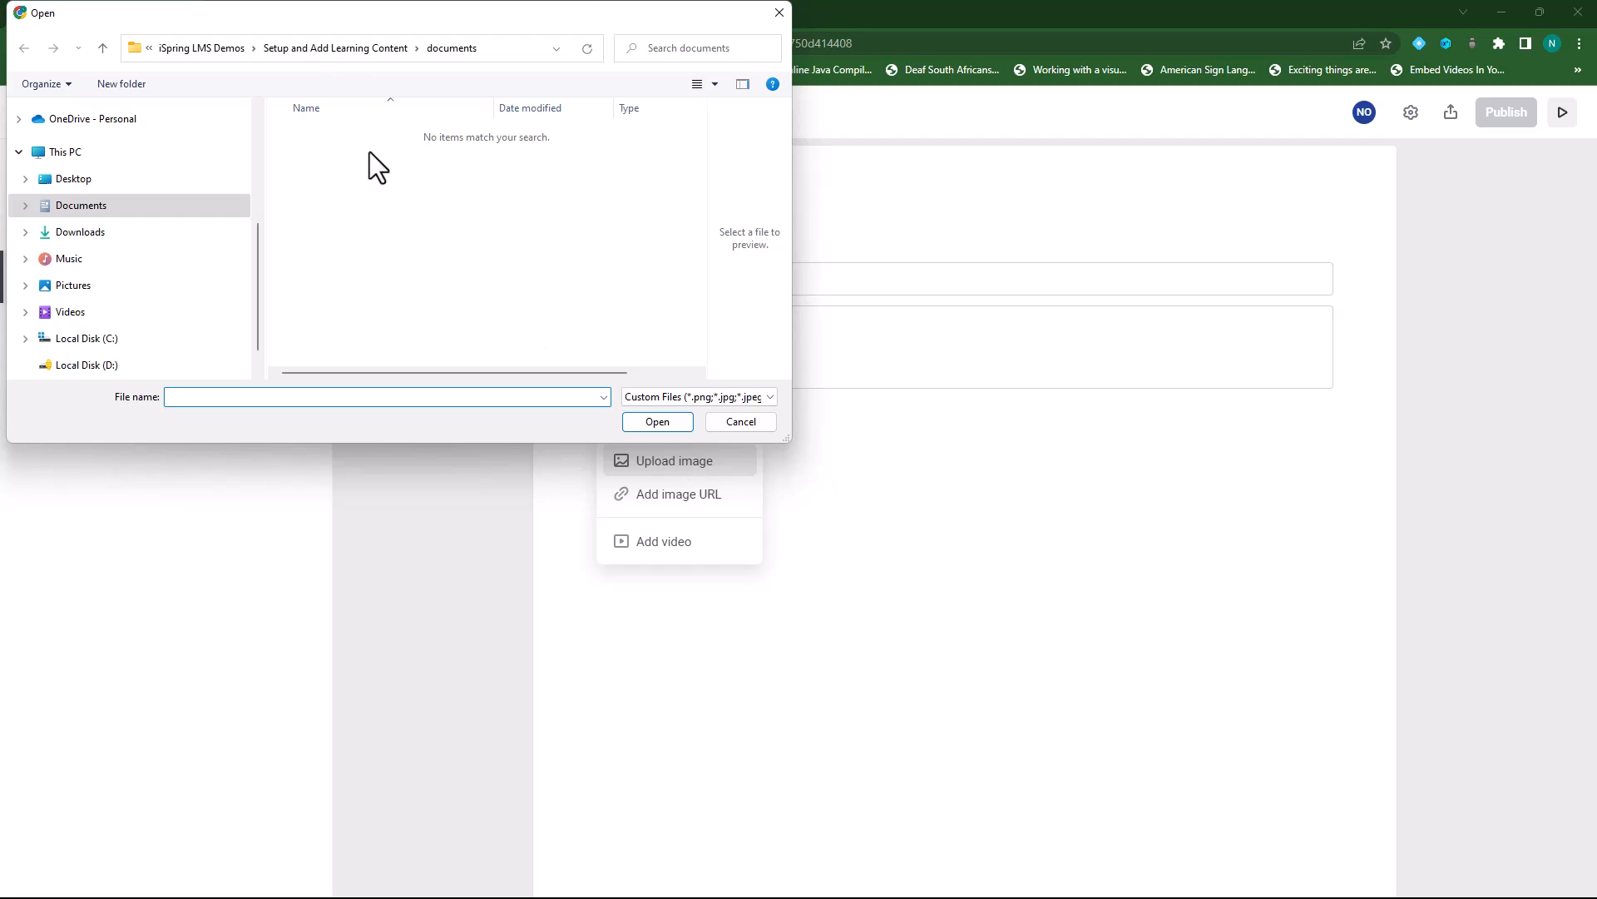
pyautogui.click(332, 48)
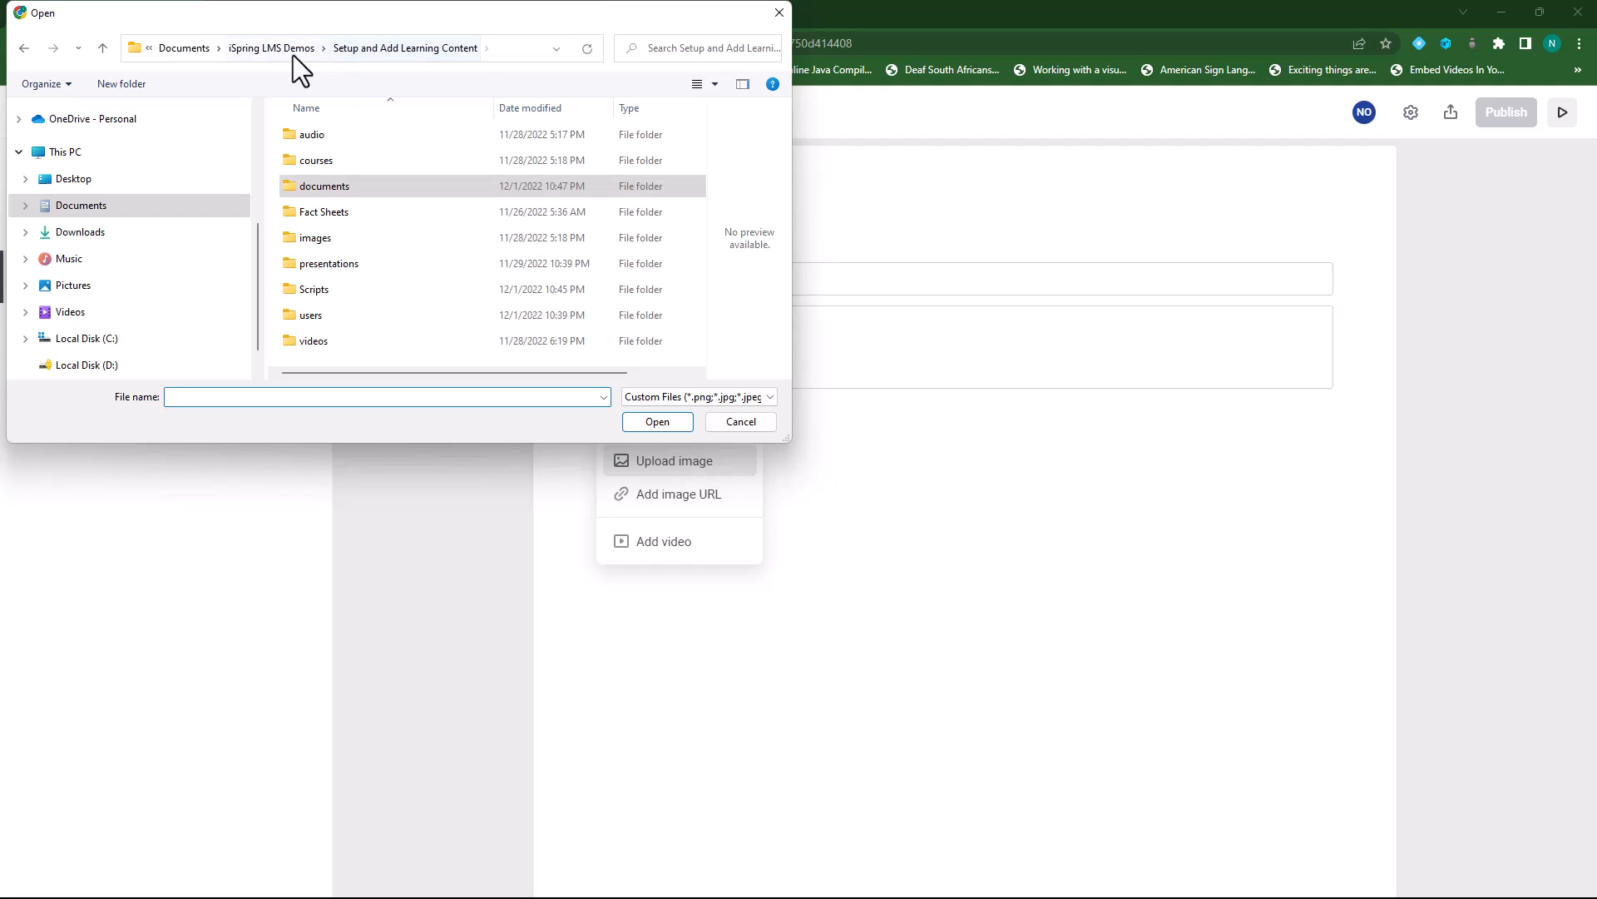
pyautogui.doubleClick(328, 241)
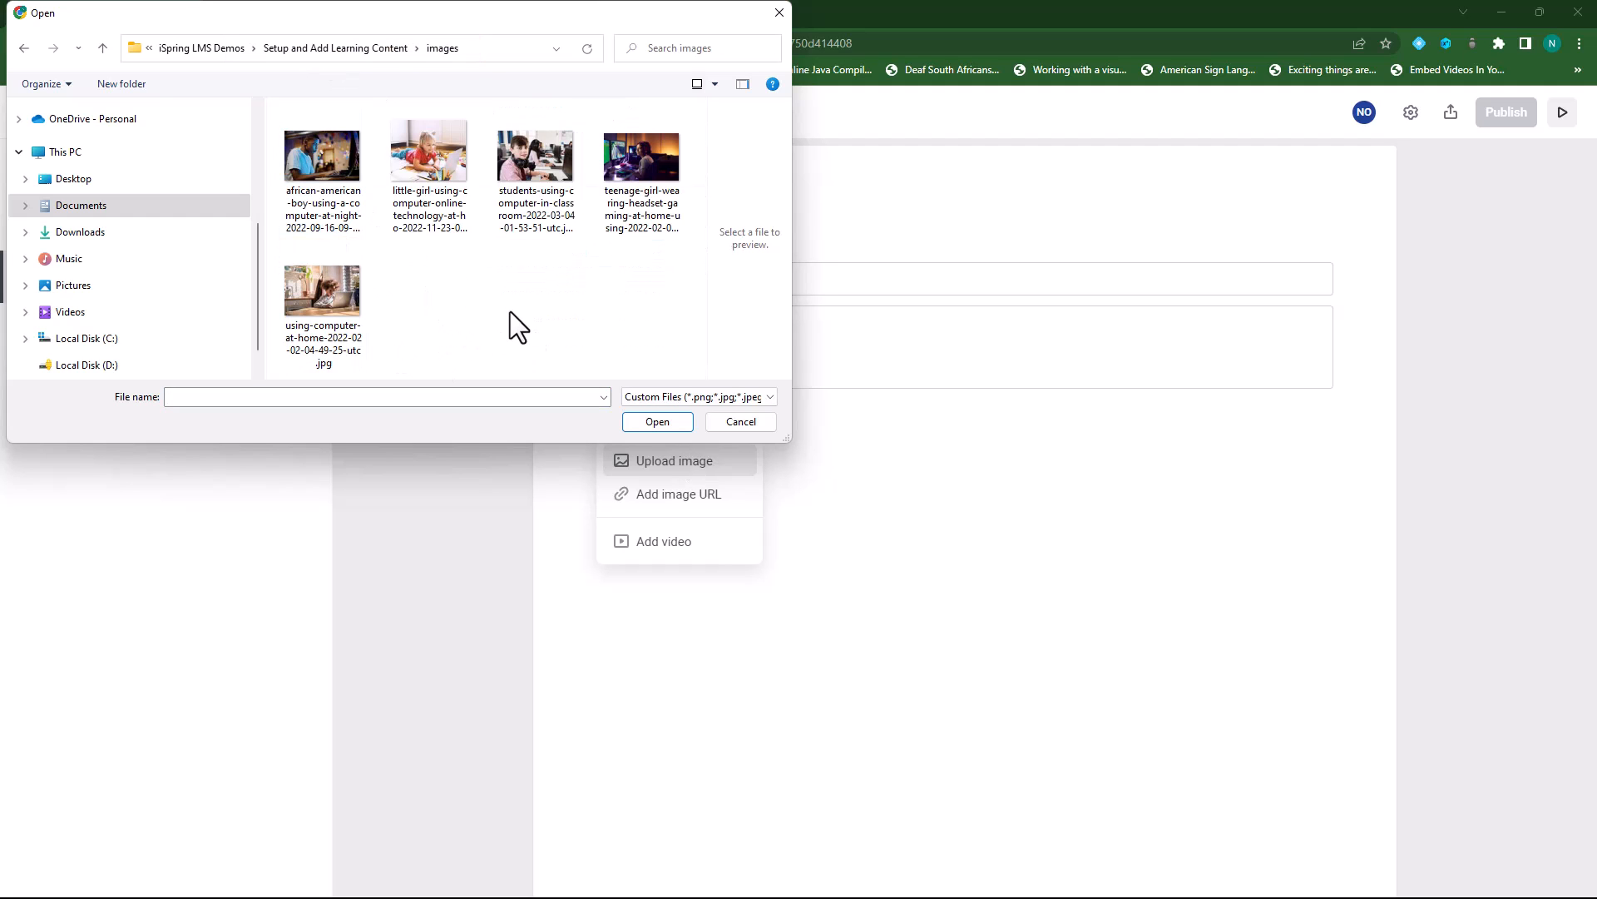
pyautogui.click(324, 293)
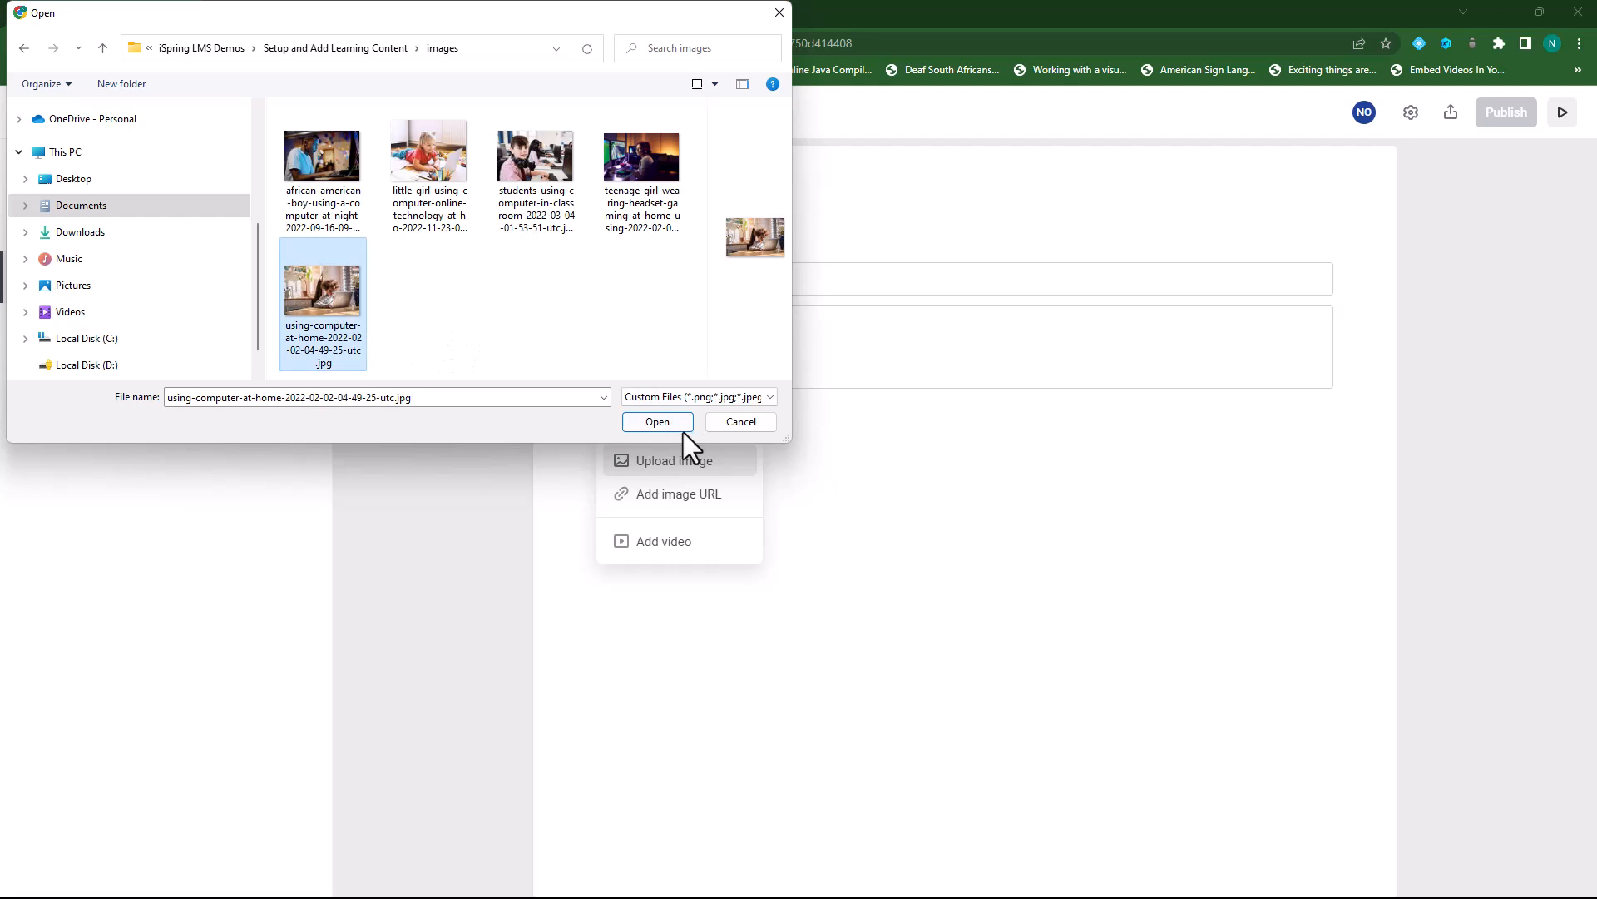
pyautogui.click(661, 423)
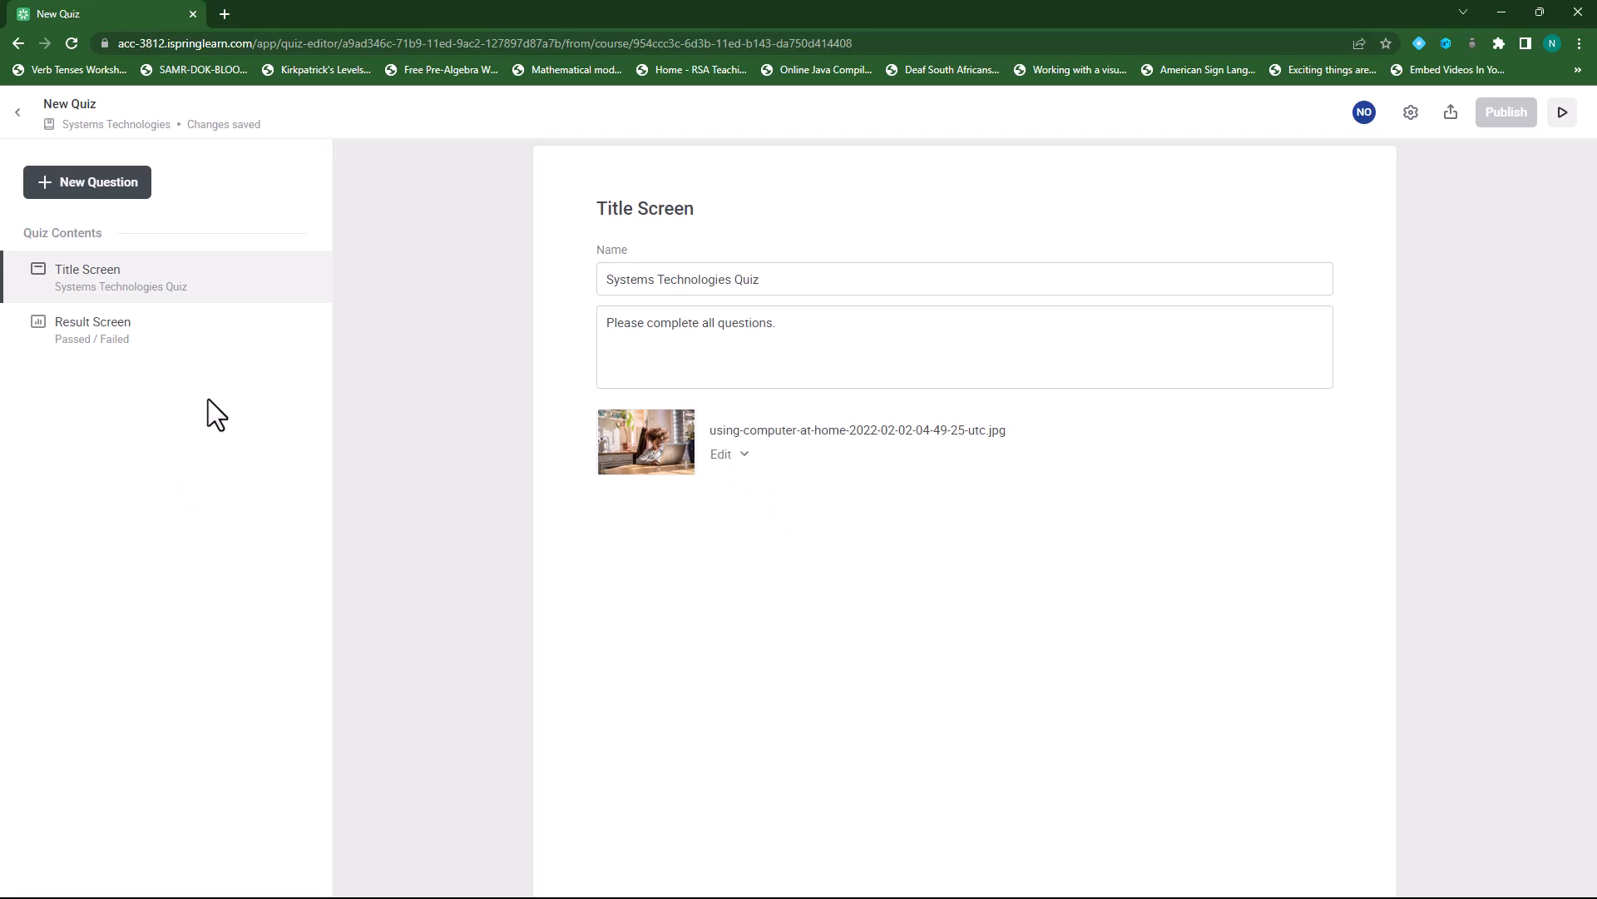
# Add a multiple choice question with the text "1. Which of the following computers need to be kept in an air-conditioned place?".
pyautogui.click(92, 332)
pyautogui.click(113, 190)
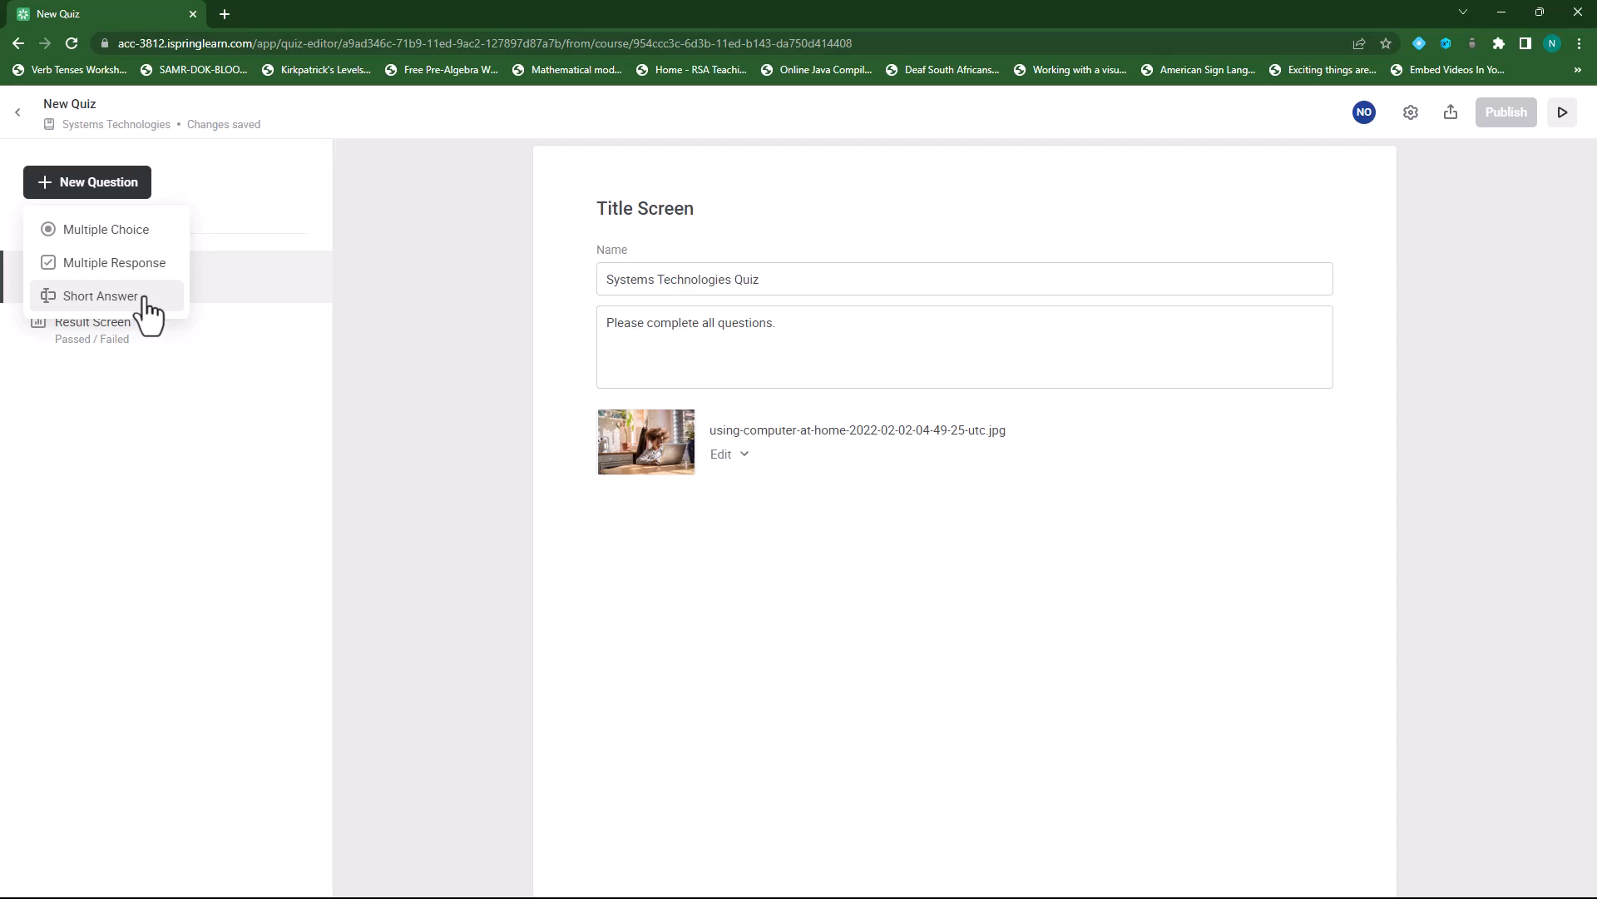
pyautogui.click(137, 230)
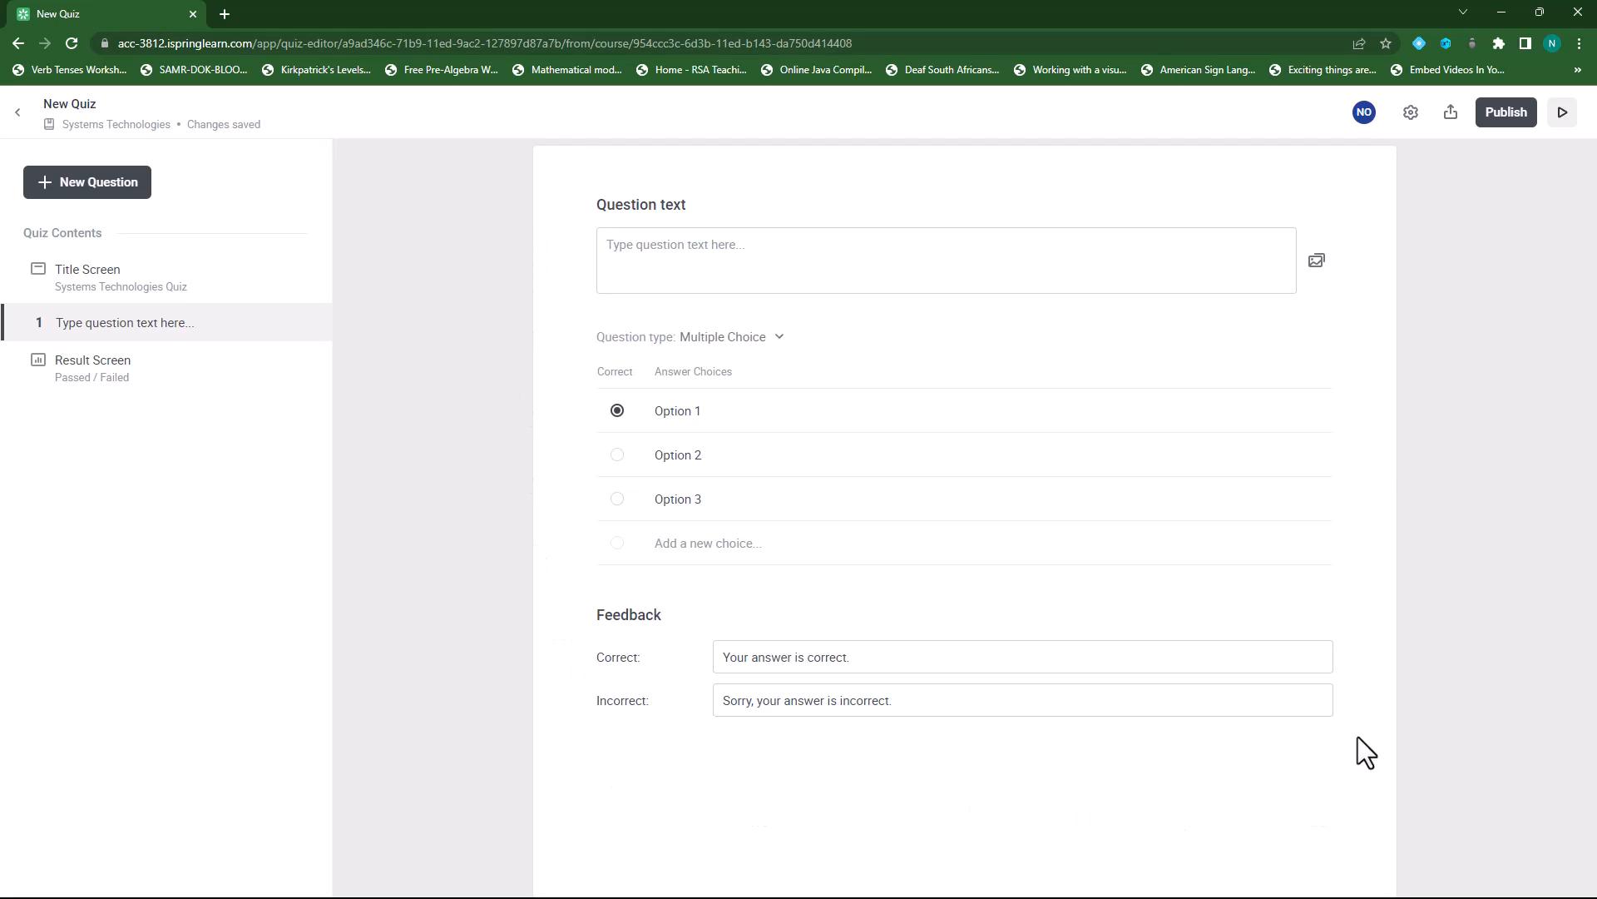
pyautogui.click(613, 247)
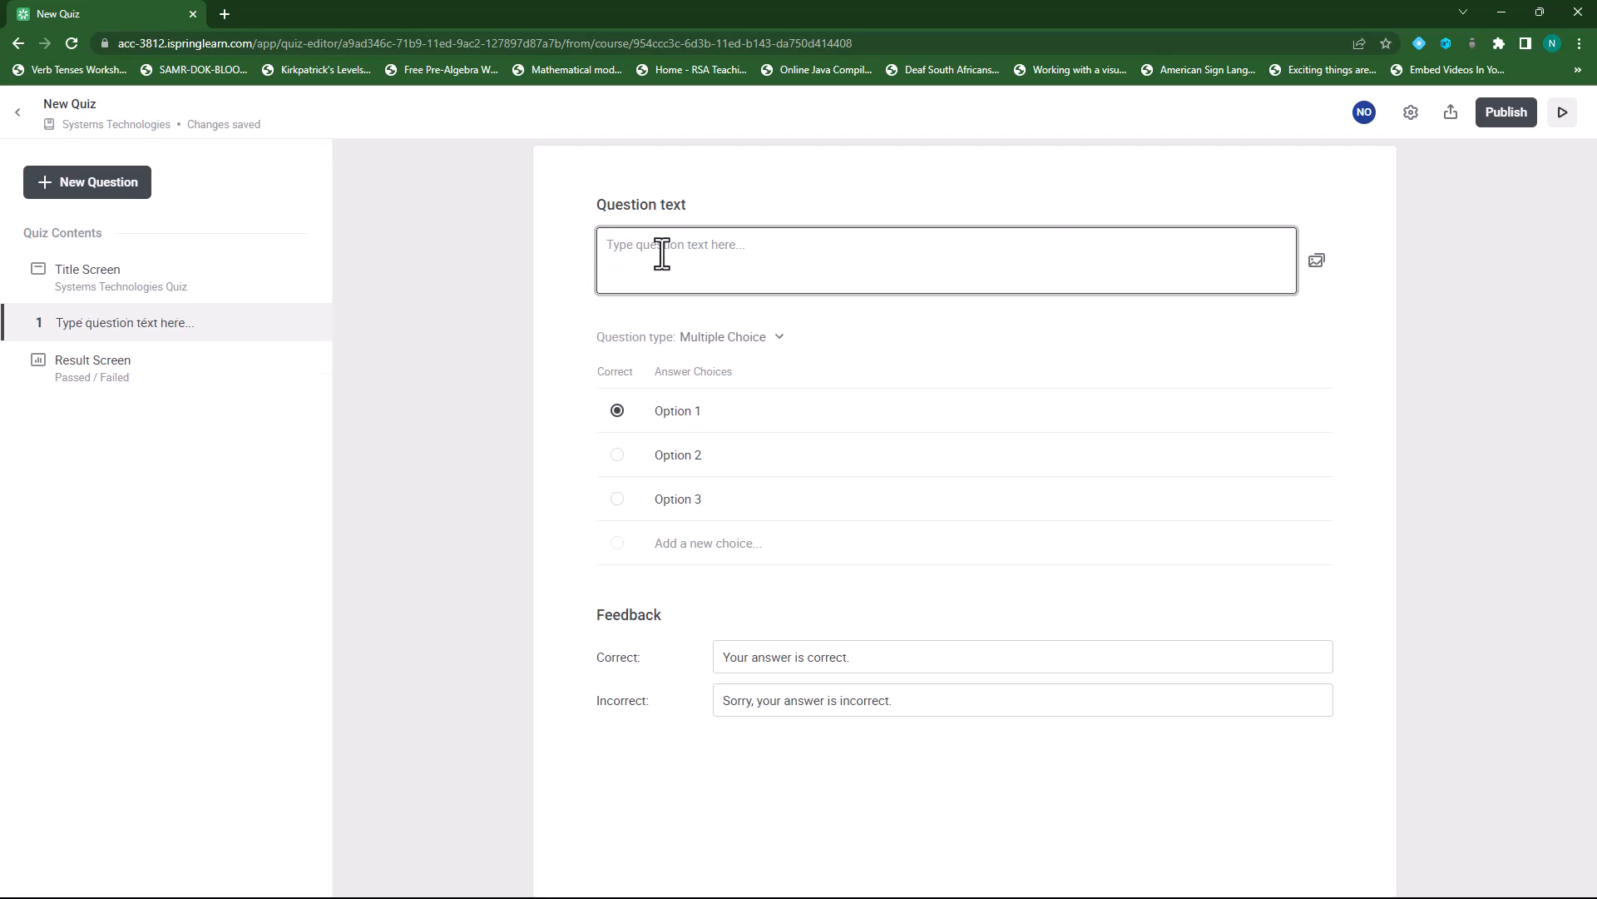
pyautogui.write('1. Which of the following computers need to be kept in an air-conditioned place?')
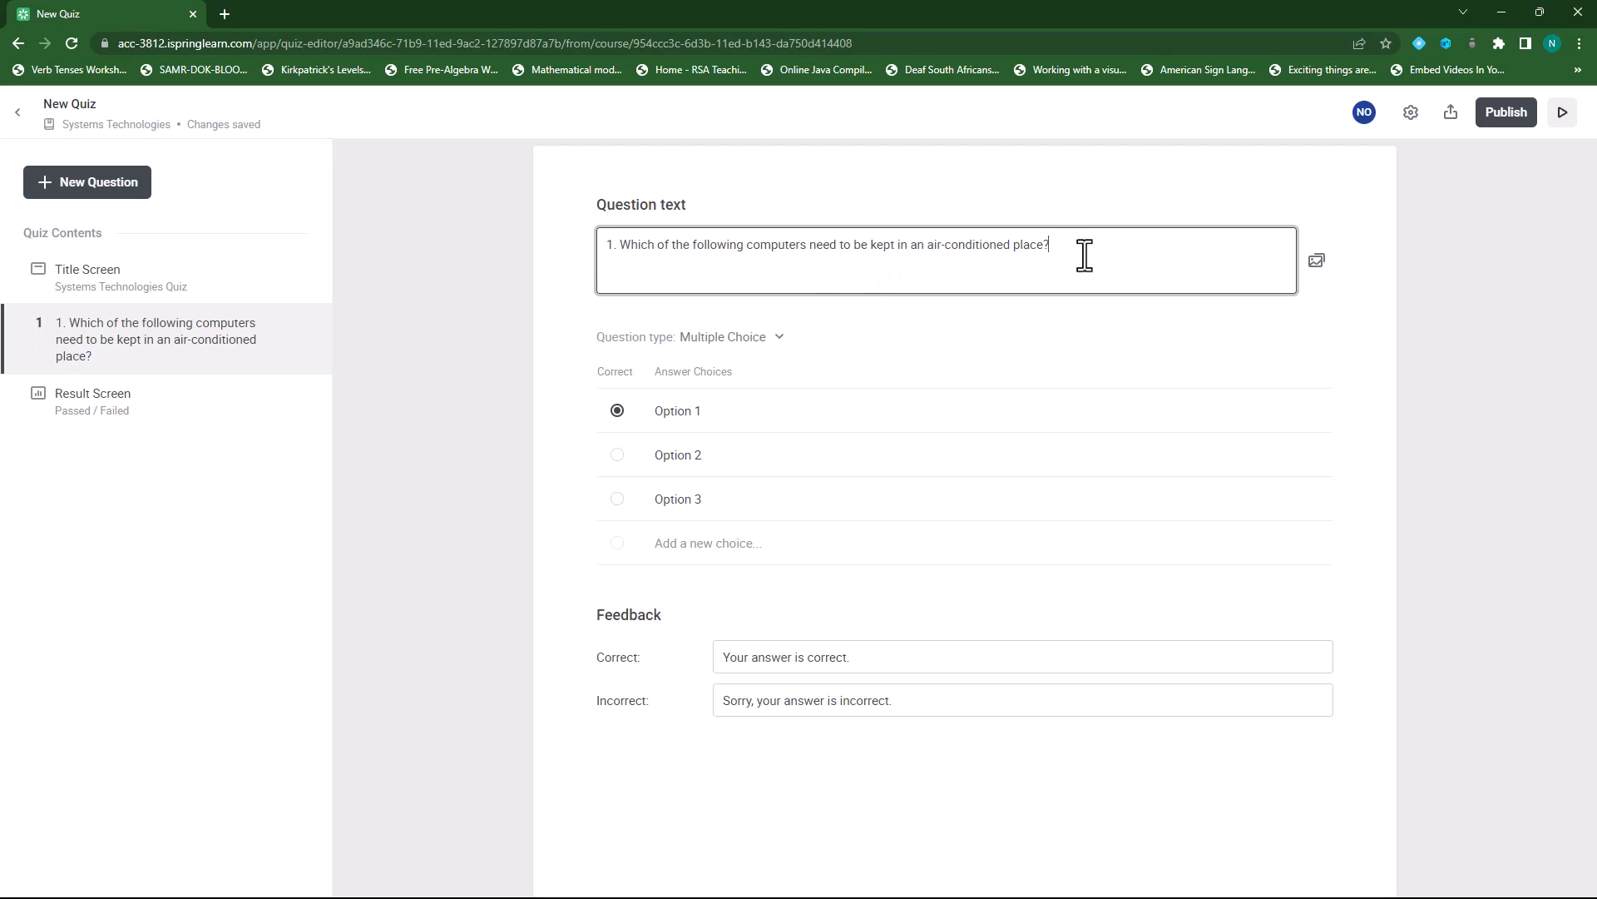
pyautogui.click(1319, 261)
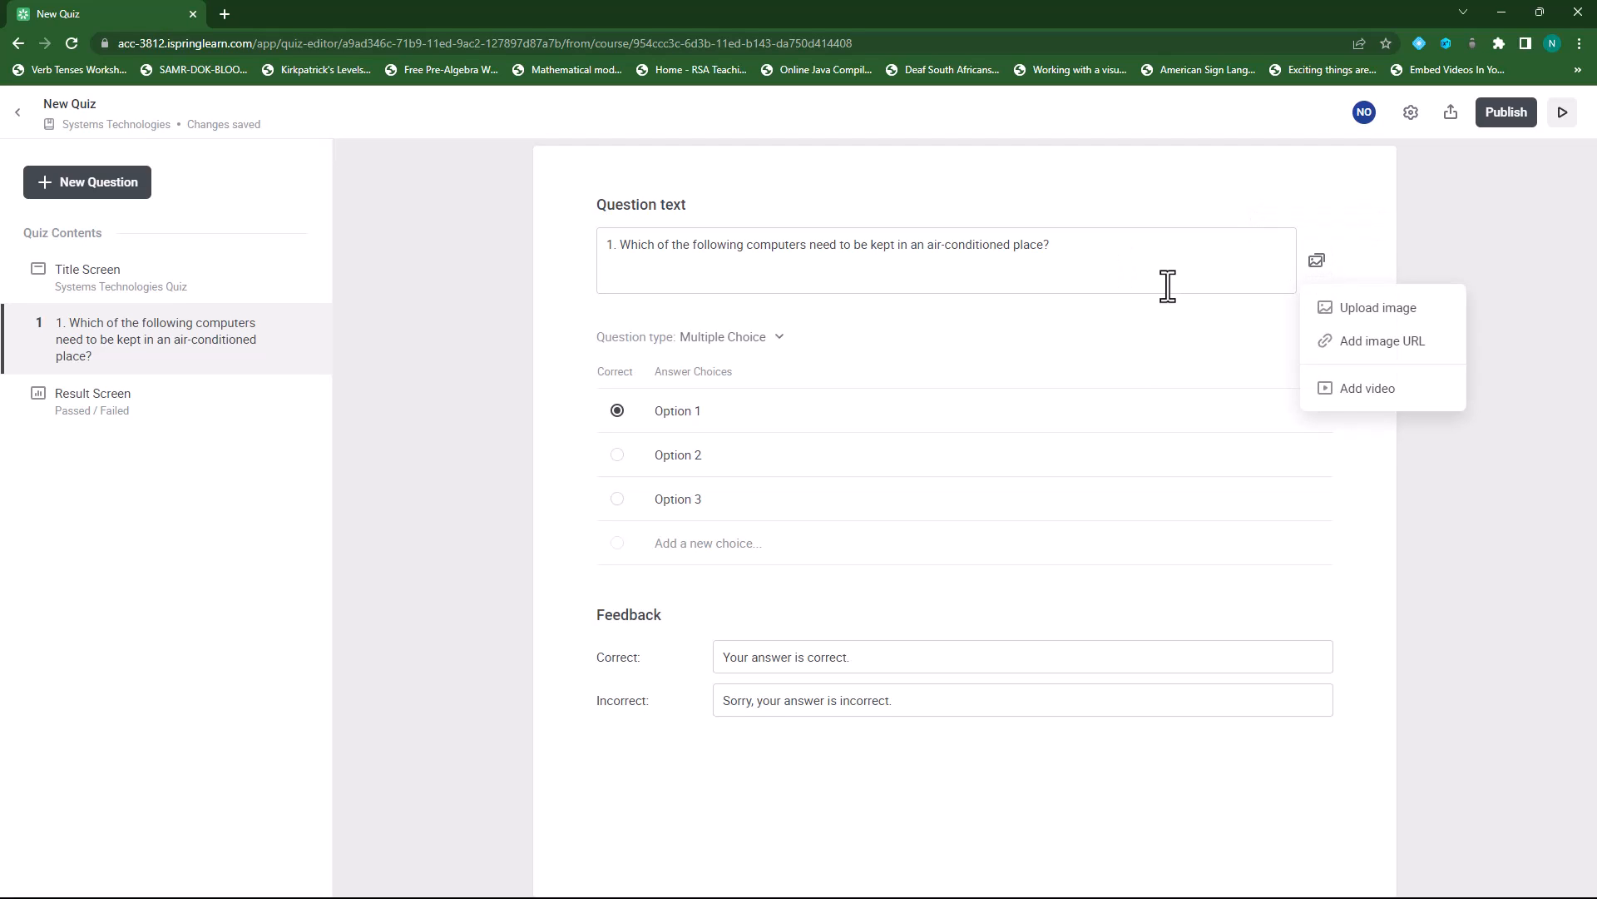
pyautogui.click(1321, 267)
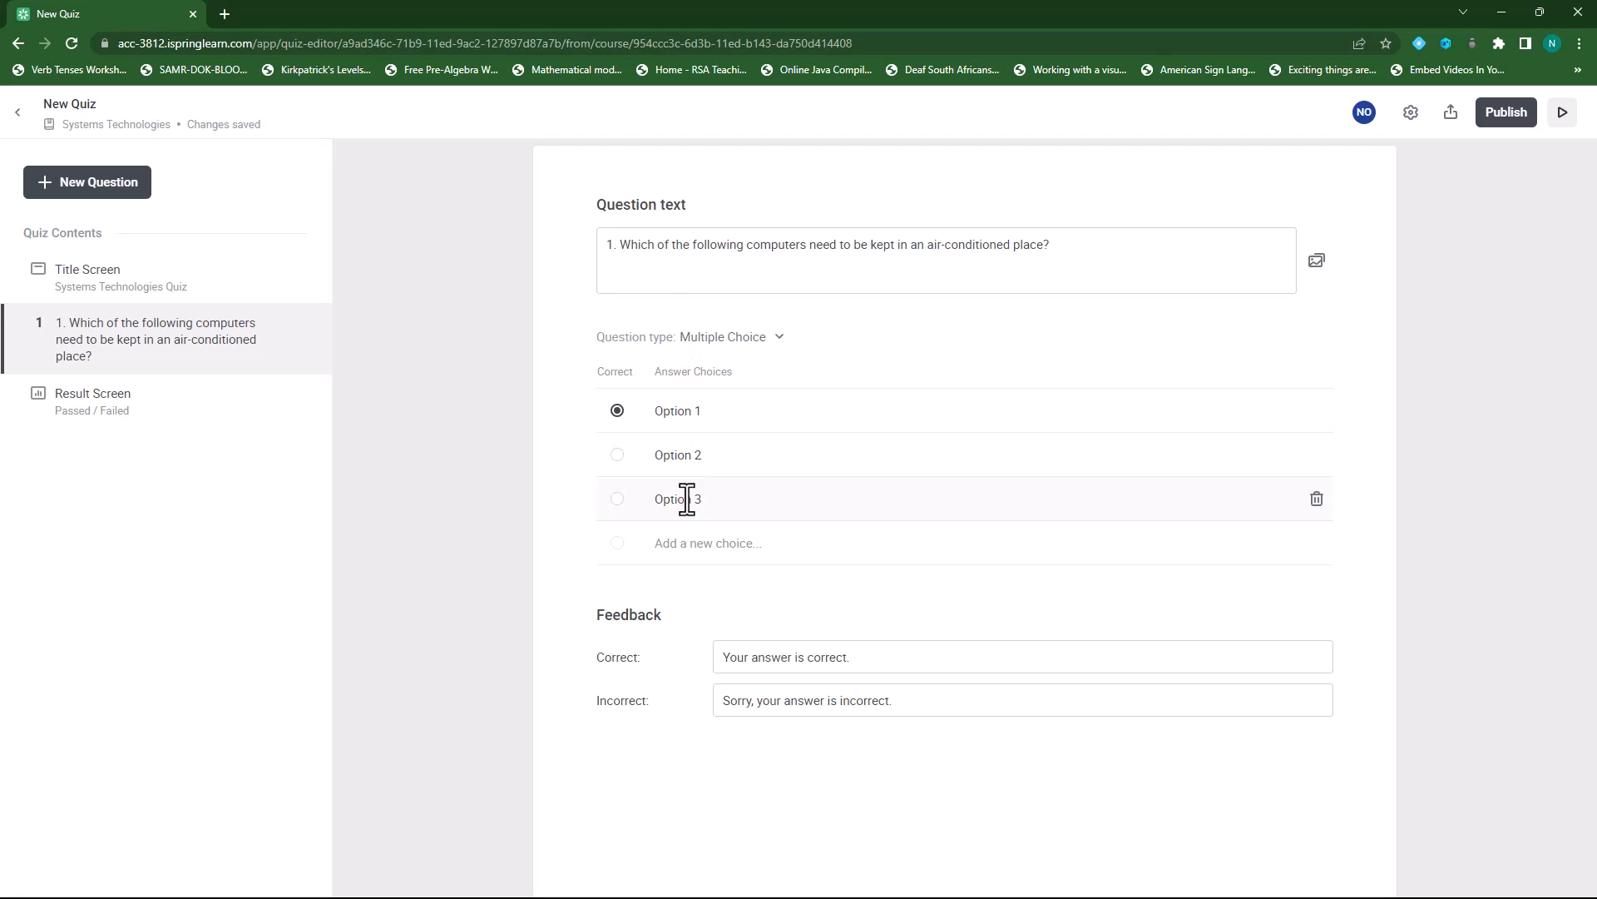
# Change the first two answer choices to "Laptop" and "Personal Computer".
pyautogui.click(717, 414)
pyautogui.press('BackSpace')
pyautogui.press('BackSpace')
pyautogui.press('BackSpace')
pyautogui.press('BackSpace')
pyautogui.write('Laptop')
pyautogui.click(751, 458)
pyautogui.press('BackSpace')
pyautogui.press('BackSpace')
pyautogui.press('BackSpace')
pyautogui.press('BackSpace')
pyautogui.write('Personal Computer')
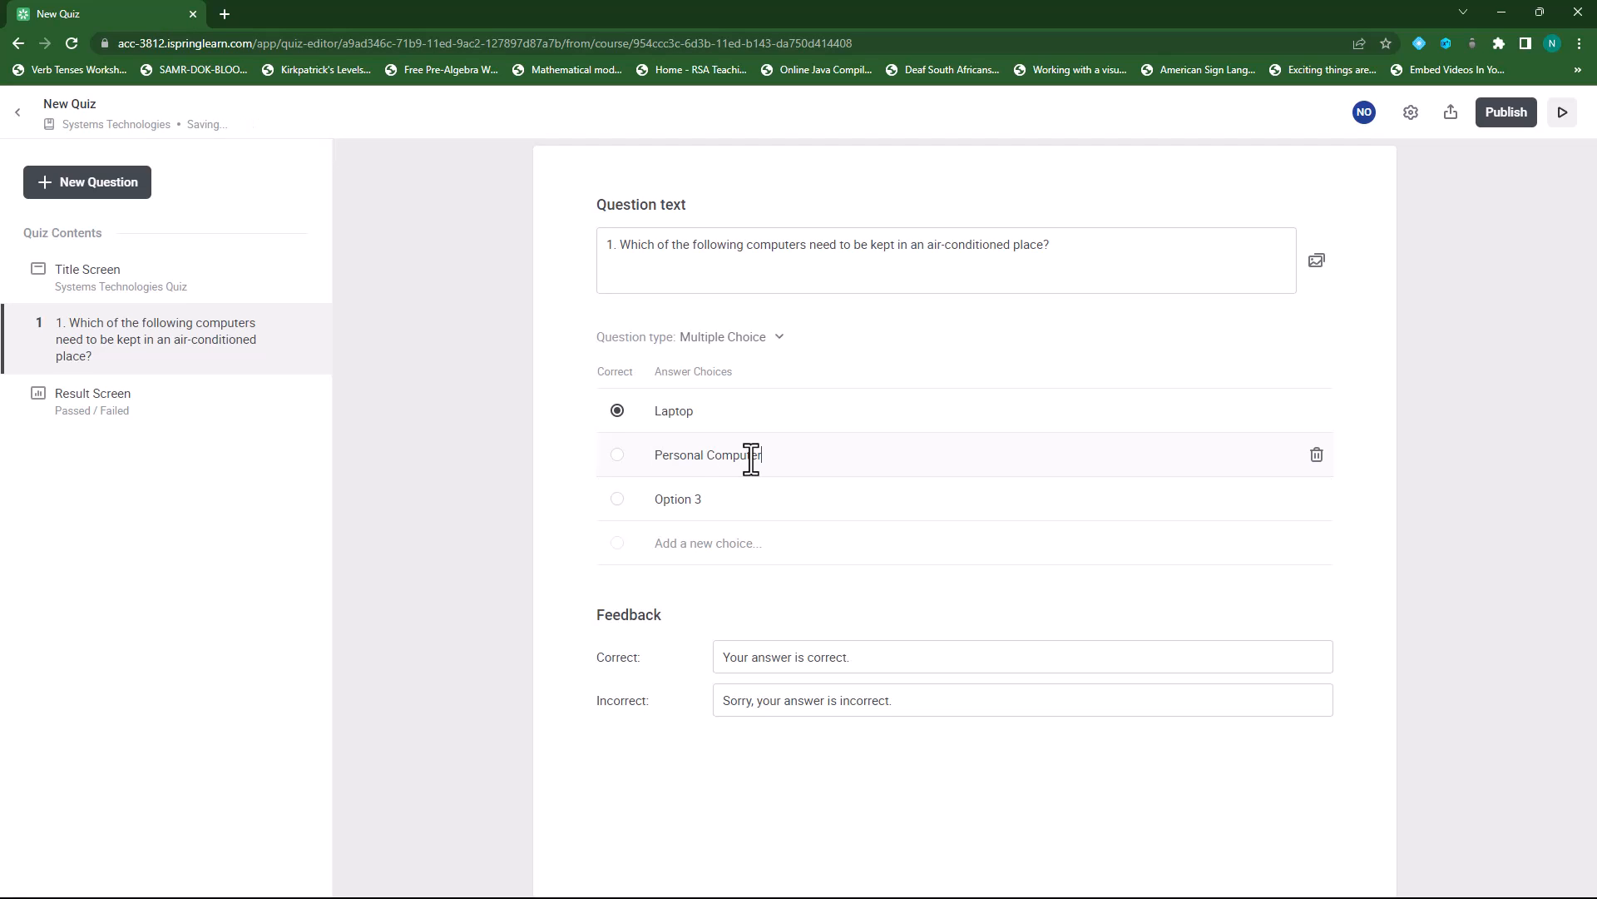
# Complete the answer choices with "Supercomputer" as the third and "Netbook" as the fourth, and mark Supercomputer as correct.
pyautogui.click(738, 496)
pyautogui.write('Supercomputer')
pyautogui.click(801, 545)
pyautogui.write('N')
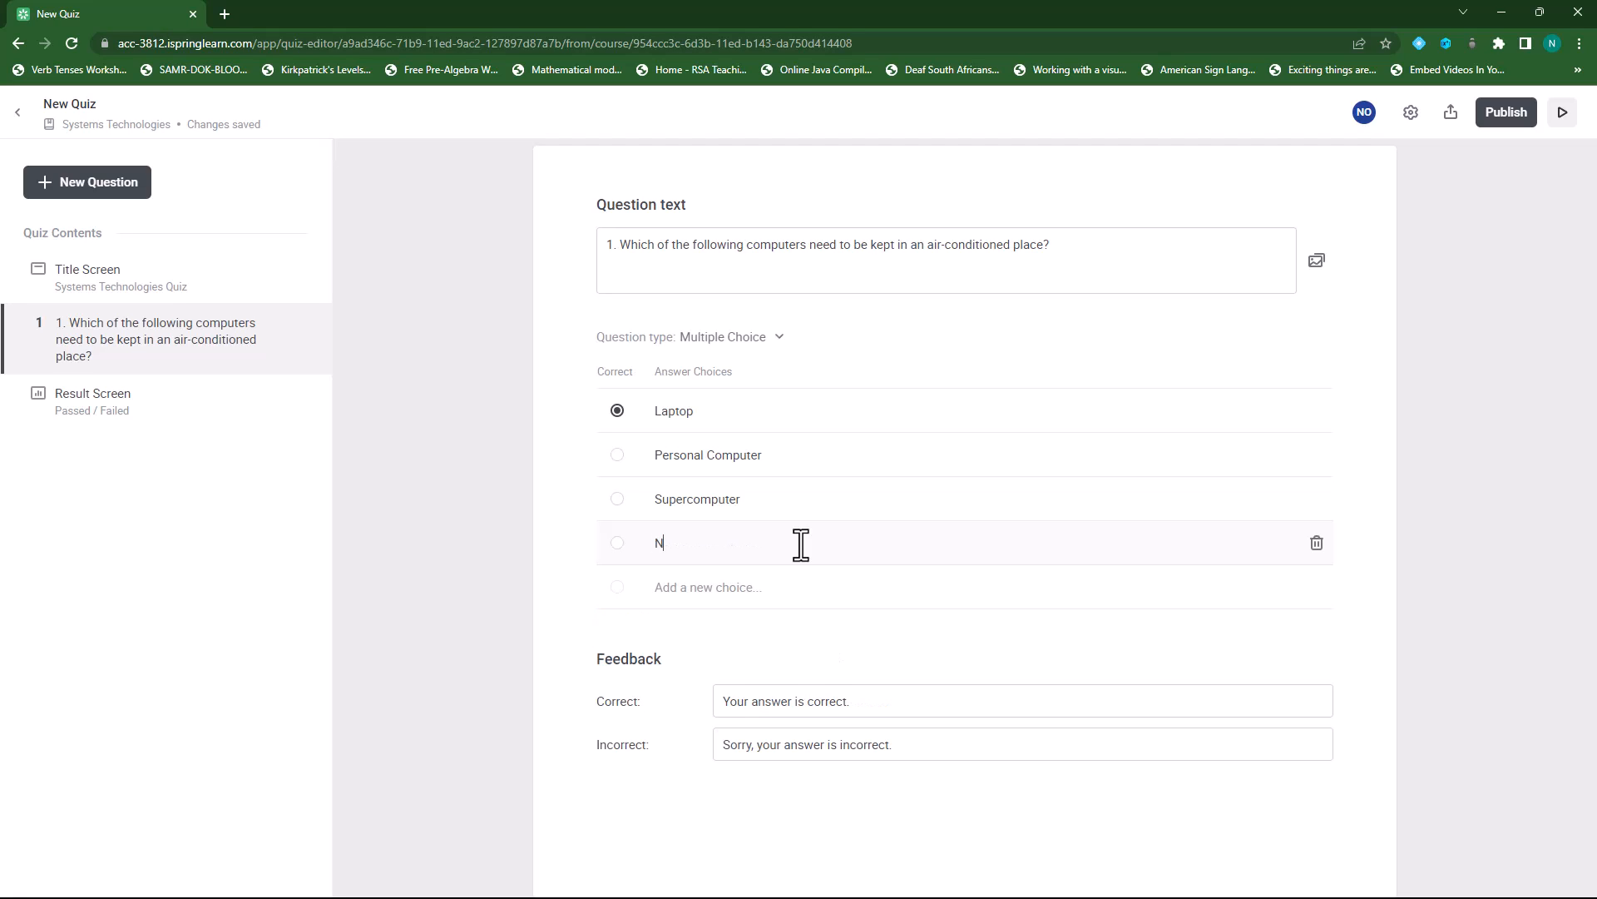
pyautogui.write('etbook')
pyautogui.click(616, 499)
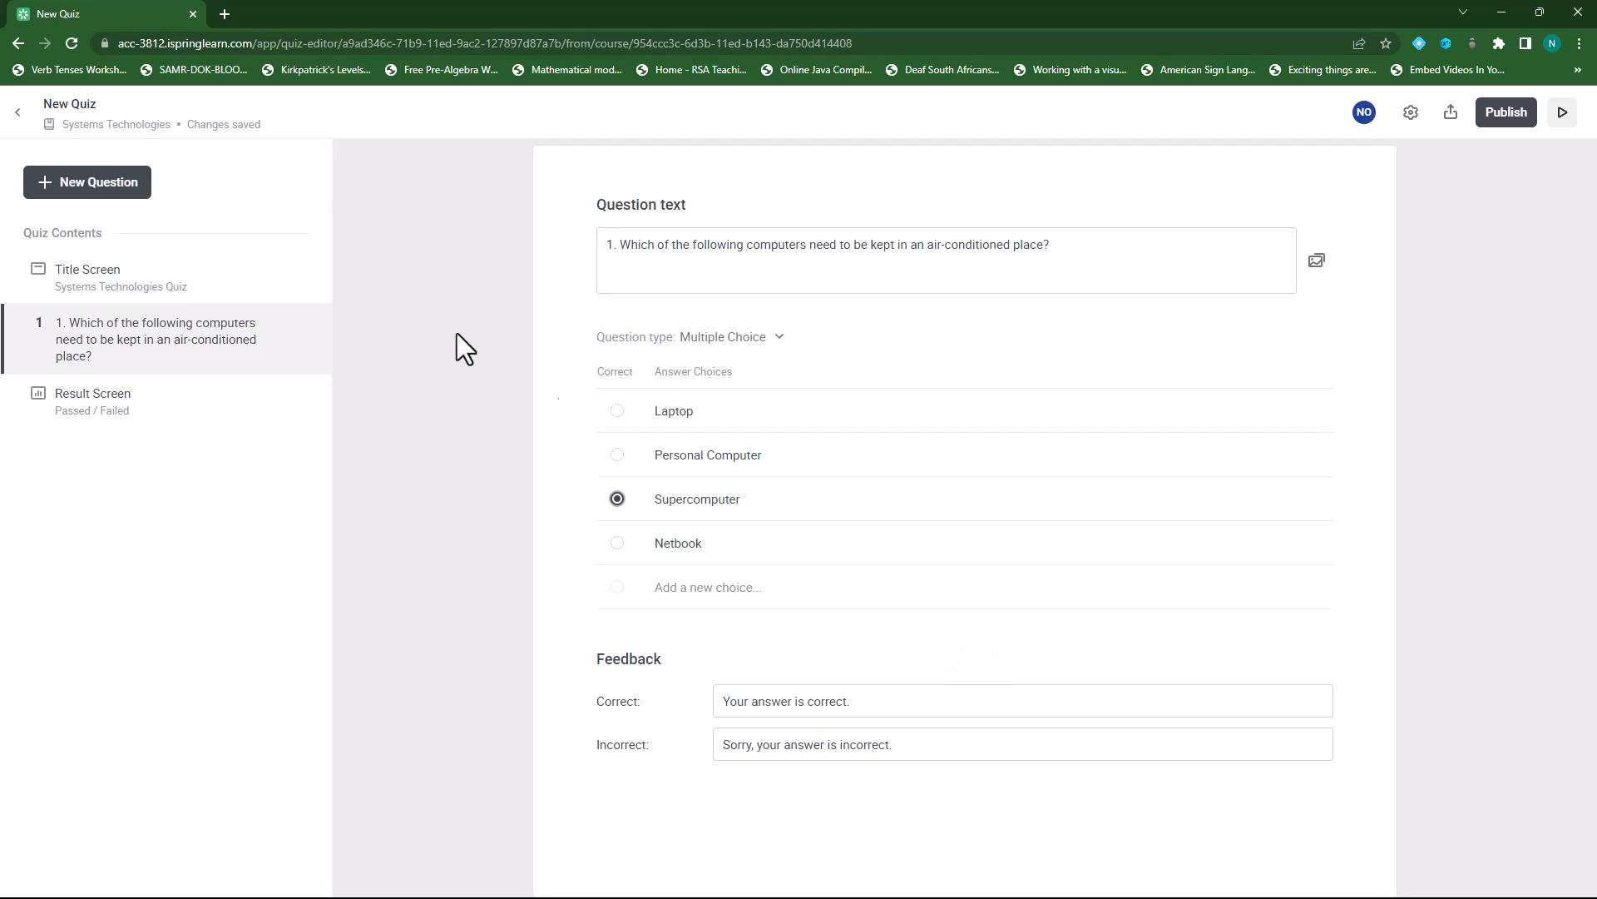
# Add a second multiple choice question with the text "1. Which of the following is the least mobile device".
pyautogui.click(109, 185)
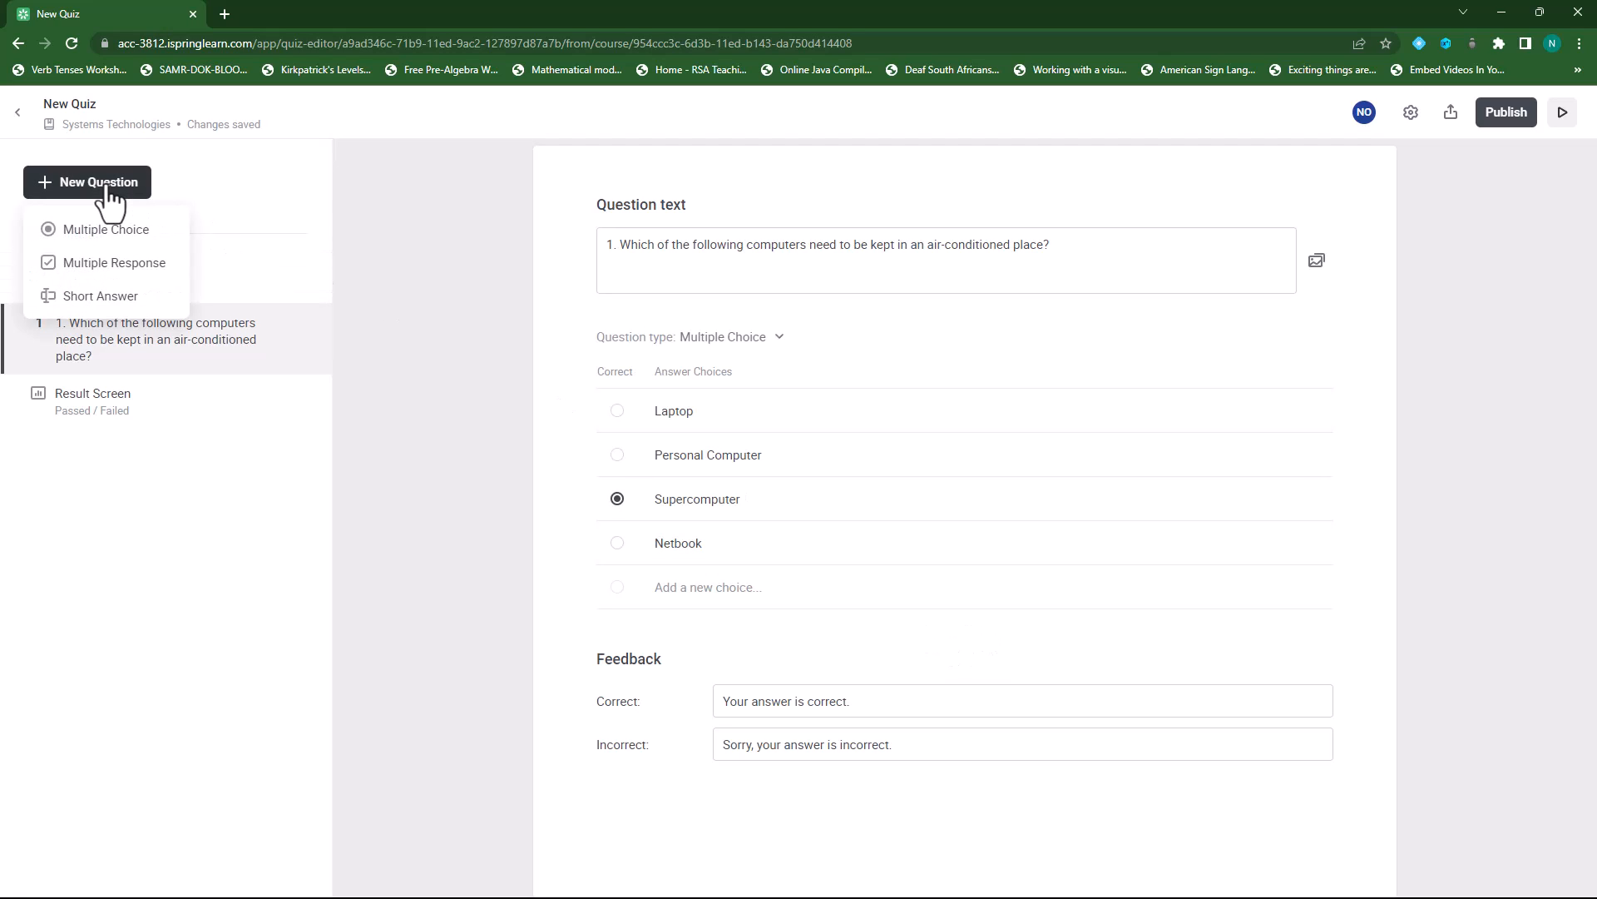
pyautogui.click(108, 232)
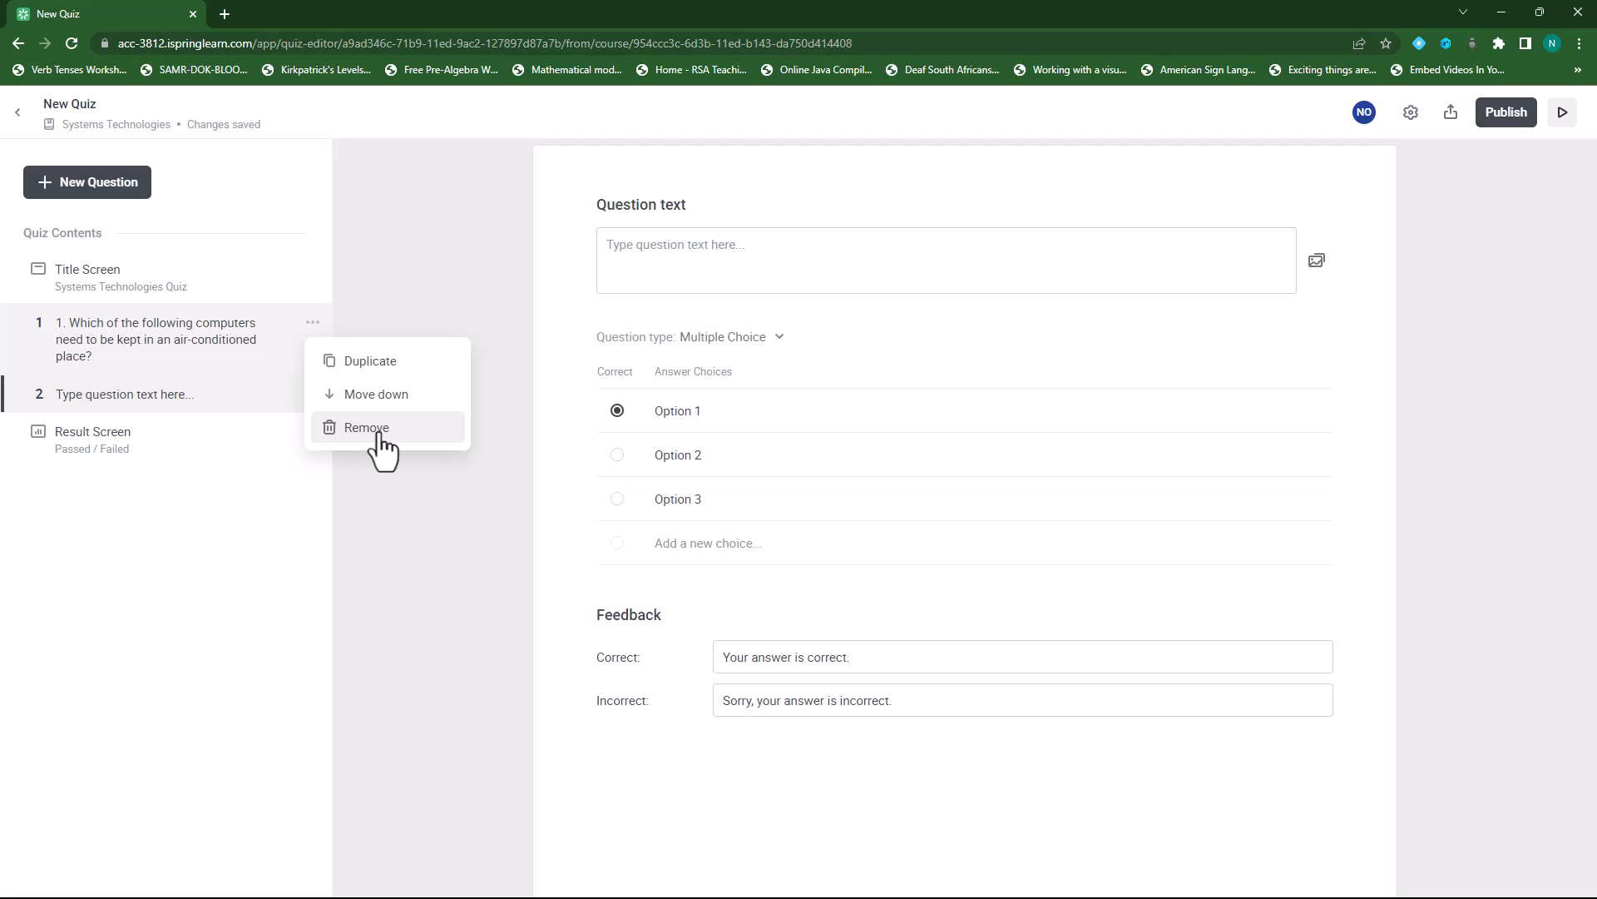
pyautogui.click(271, 200)
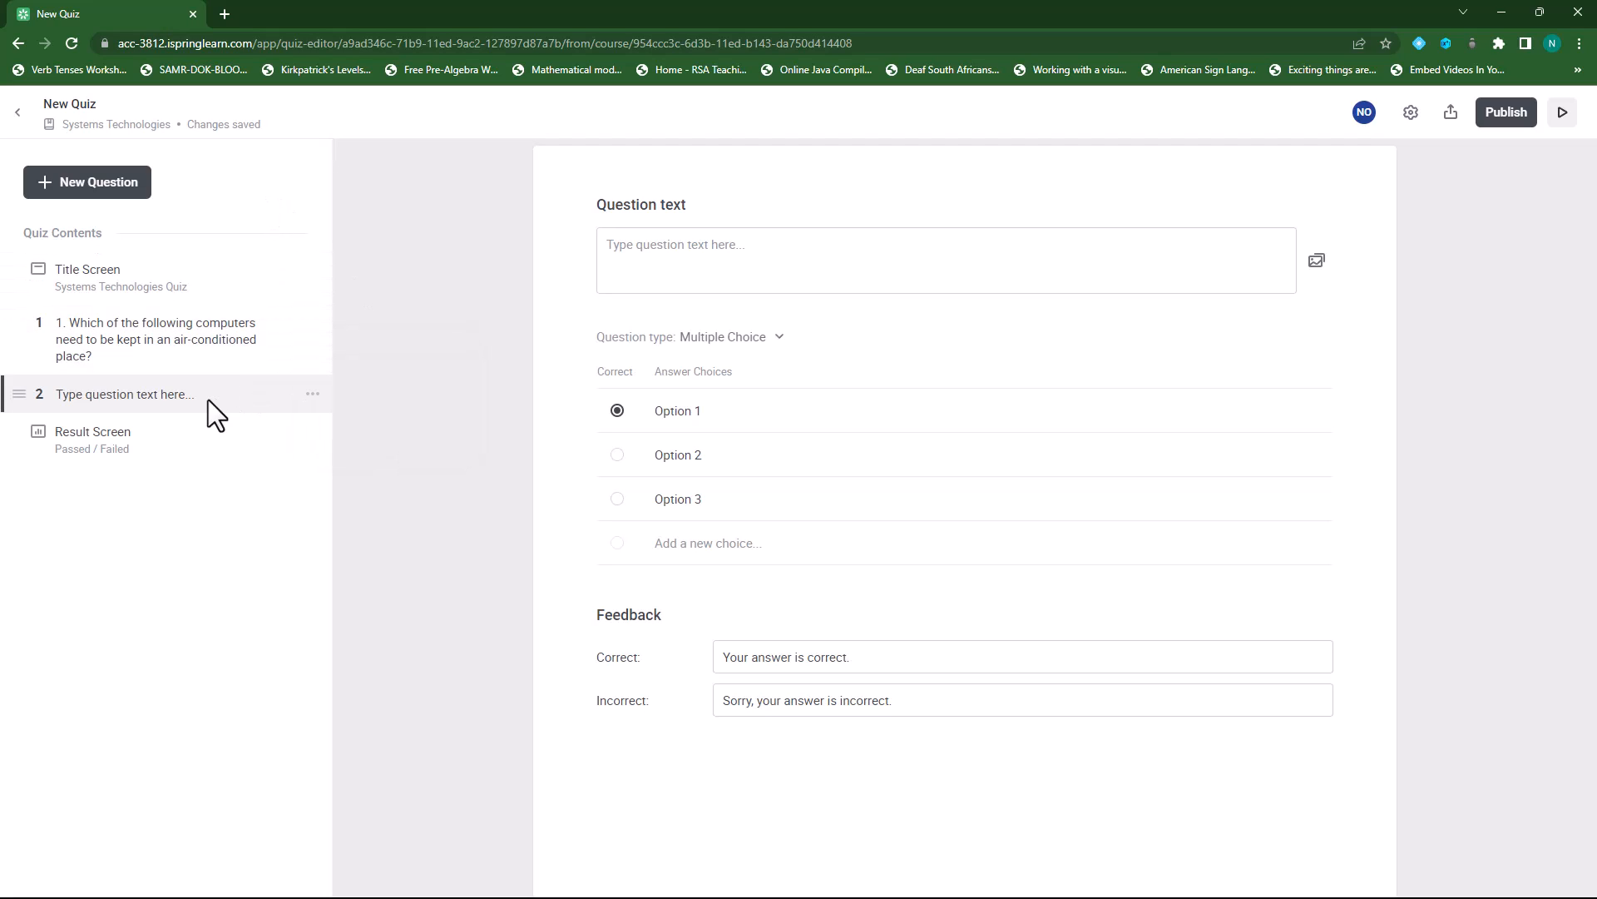
pyautogui.click(689, 267)
pyautogui.hotkey('alt', 'Tab')
pyautogui.click(703, 261)
pyautogui.write('1. Which of the following is the least mobile device')
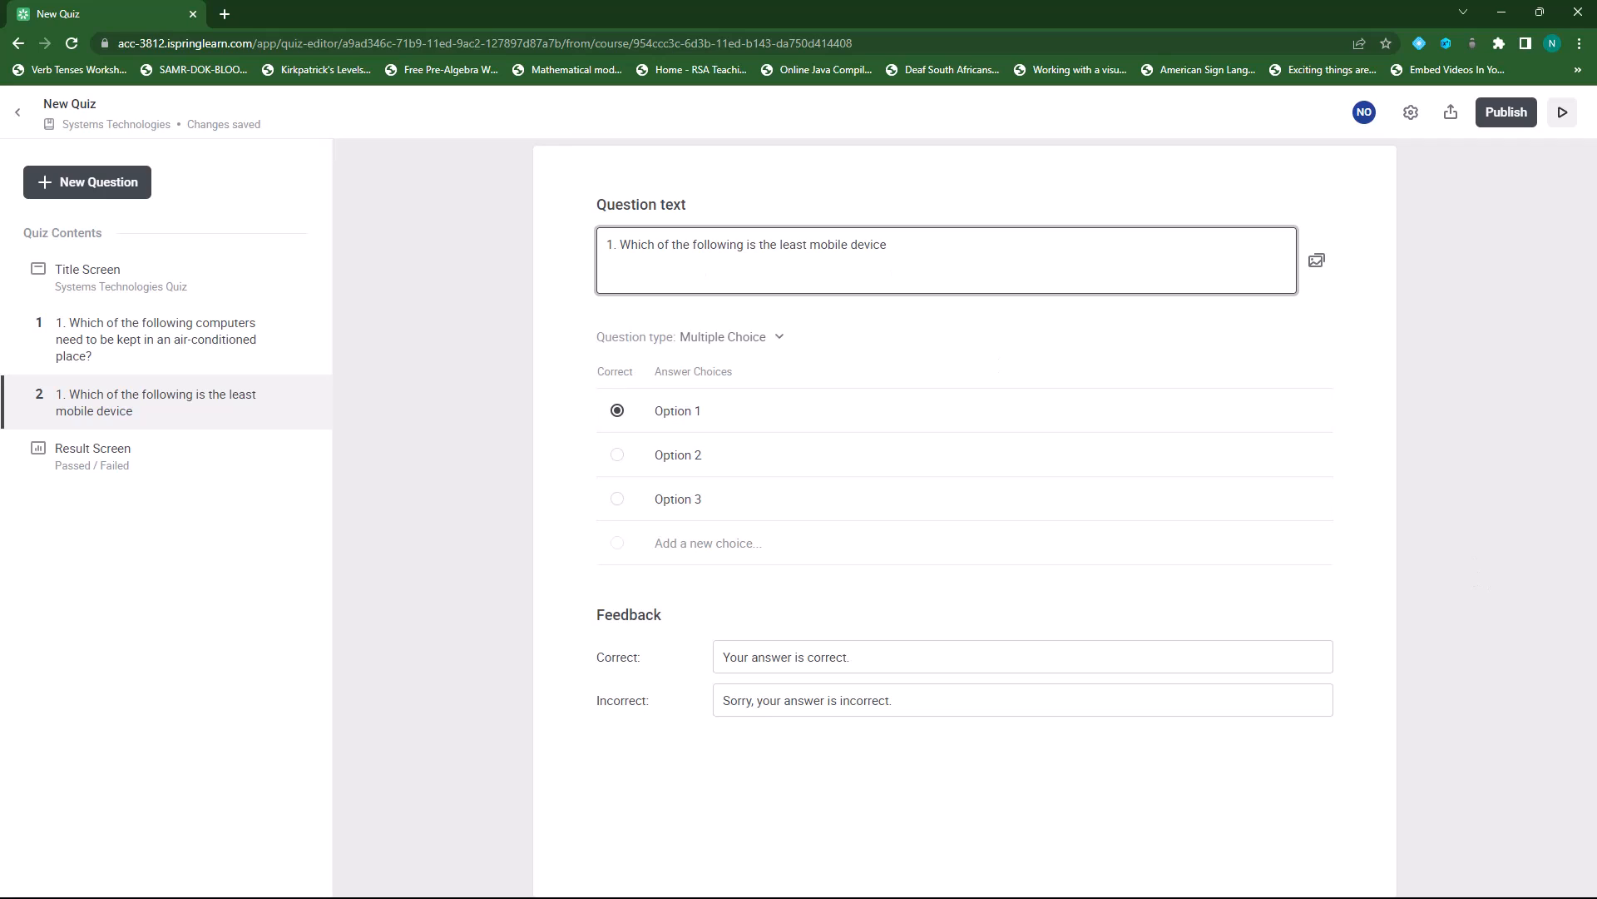
# Change the first two answer choices of the least mobile device question to "Personal Computer" and "Netbook".
pyautogui.hotkey('alt', 'Tab')
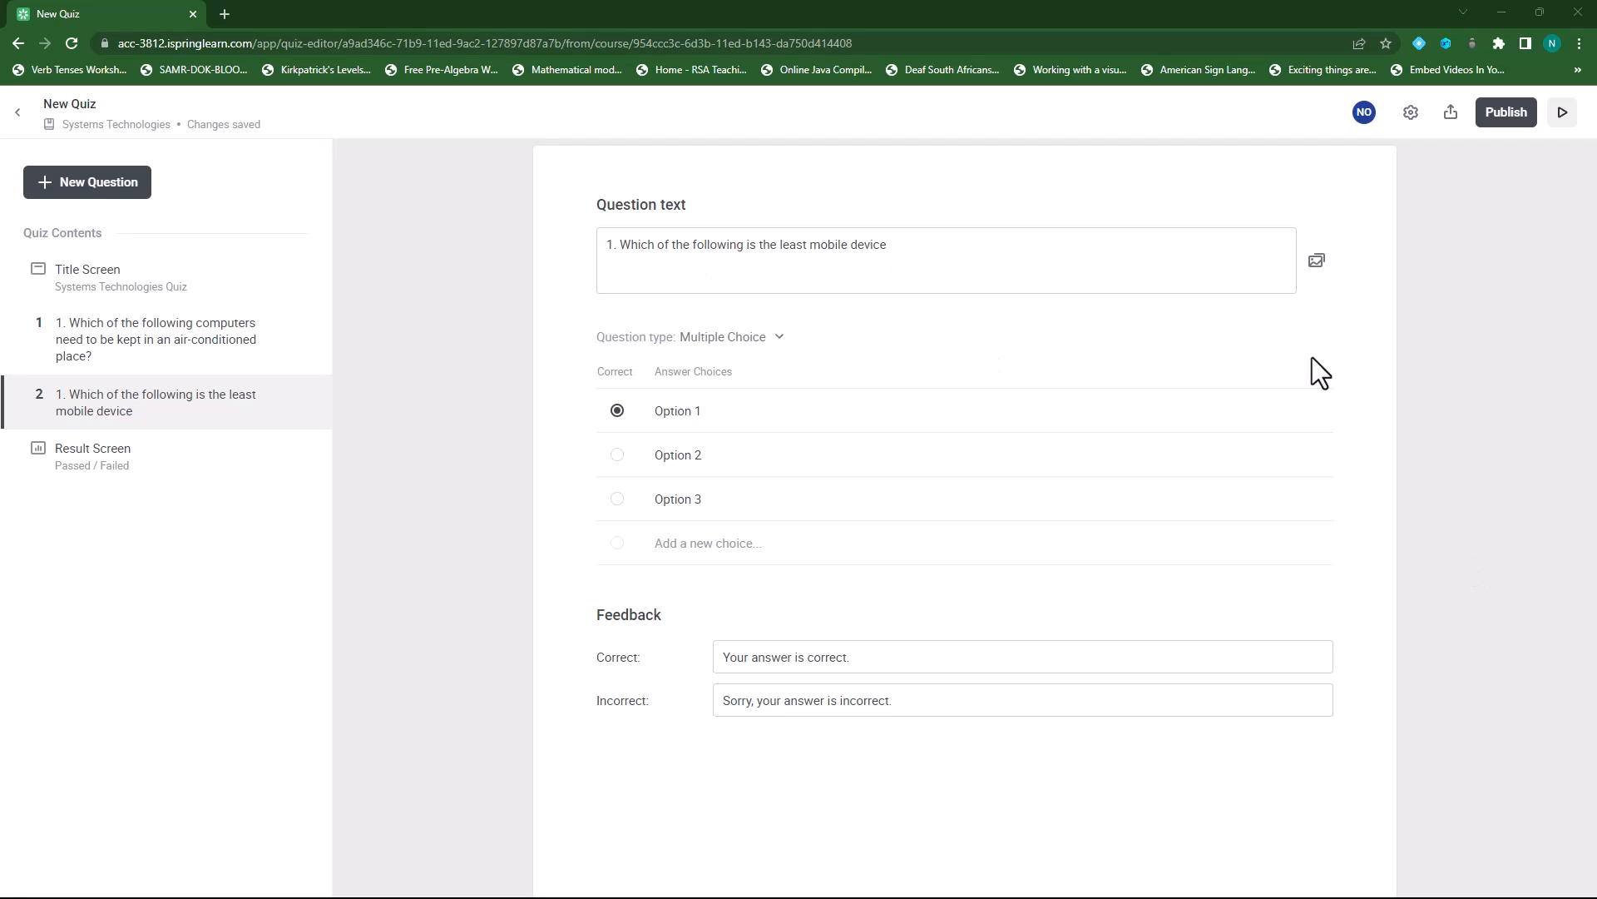
pyautogui.click(730, 410)
pyautogui.moveTo(699, 411); pyautogui.dragTo(653, 410)
pyautogui.write('Personal Computer')
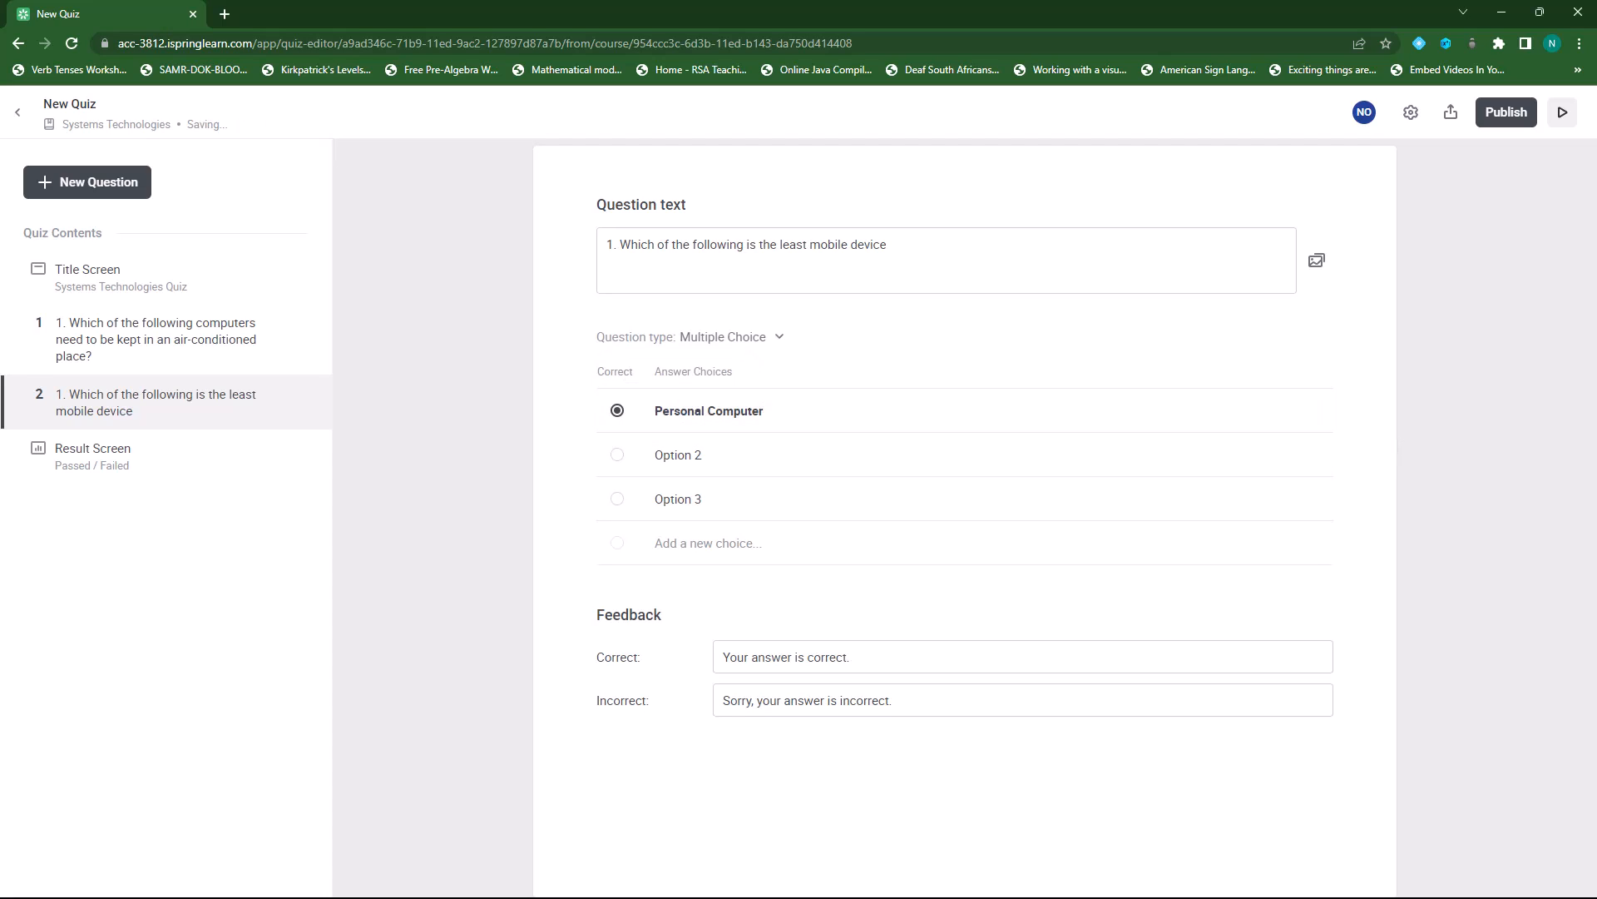
pyautogui.hotkey('alt', 'Tab')
pyautogui.moveTo(654, 456); pyautogui.dragTo(736, 454)
pyautogui.write('Netbook')
# Set the third answer choice to "Laptop" and add "Tablet Computer" as the fourth.
pyautogui.hotkey('alt', 'Tab')
pyautogui.click(721, 503)
pyautogui.moveTo(656, 499); pyautogui.dragTo(705, 500)
pyautogui.write('Laptop')
pyautogui.click(792, 552)
pyautogui.write('Tablet Computer')
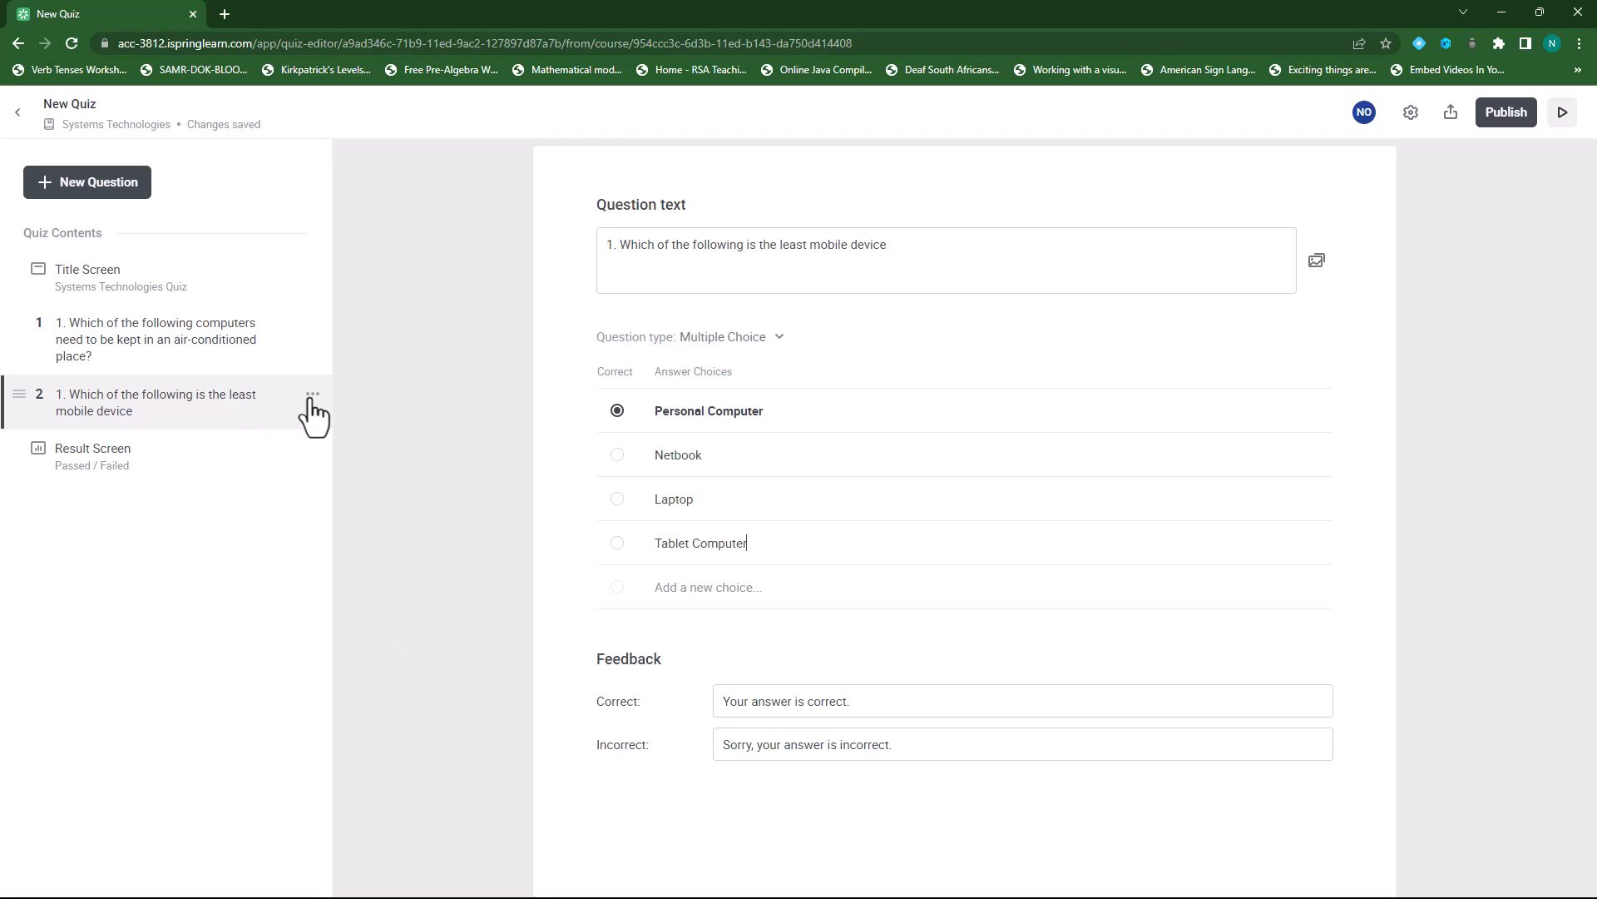
# Duplicate the second question and change the copy's text to "3. What type of storage does a netbook normally have?".
pyautogui.click(311, 396)
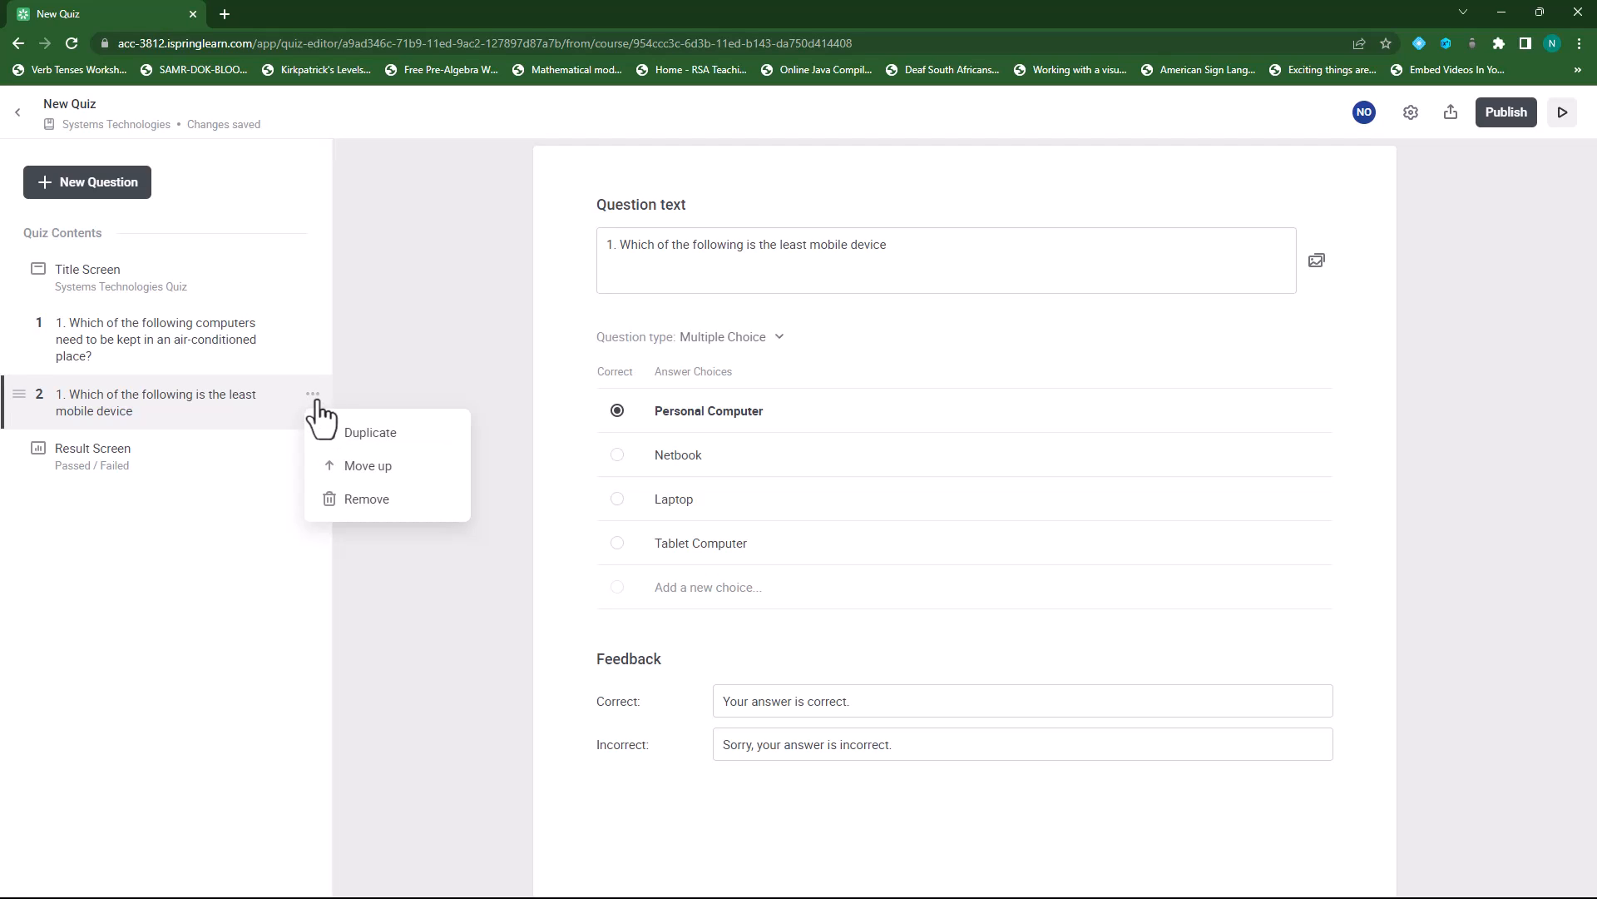
pyautogui.click(393, 441)
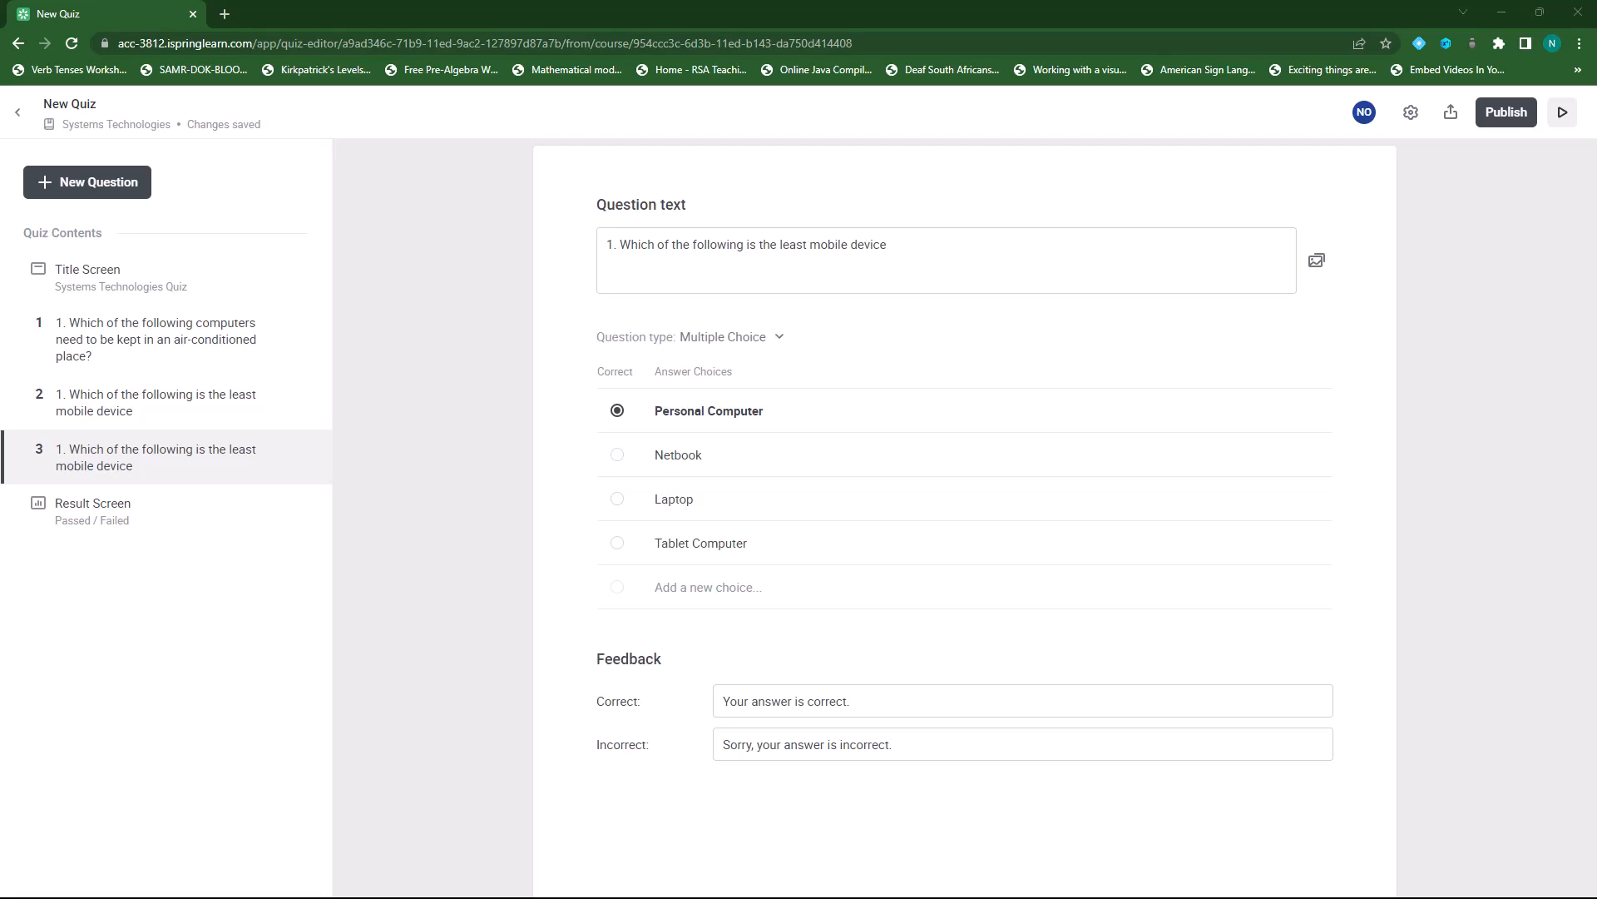
pyautogui.moveTo(903, 246); pyautogui.dragTo(601, 242)
pyautogui.write('1. What type of storage does a netbook normally have?')
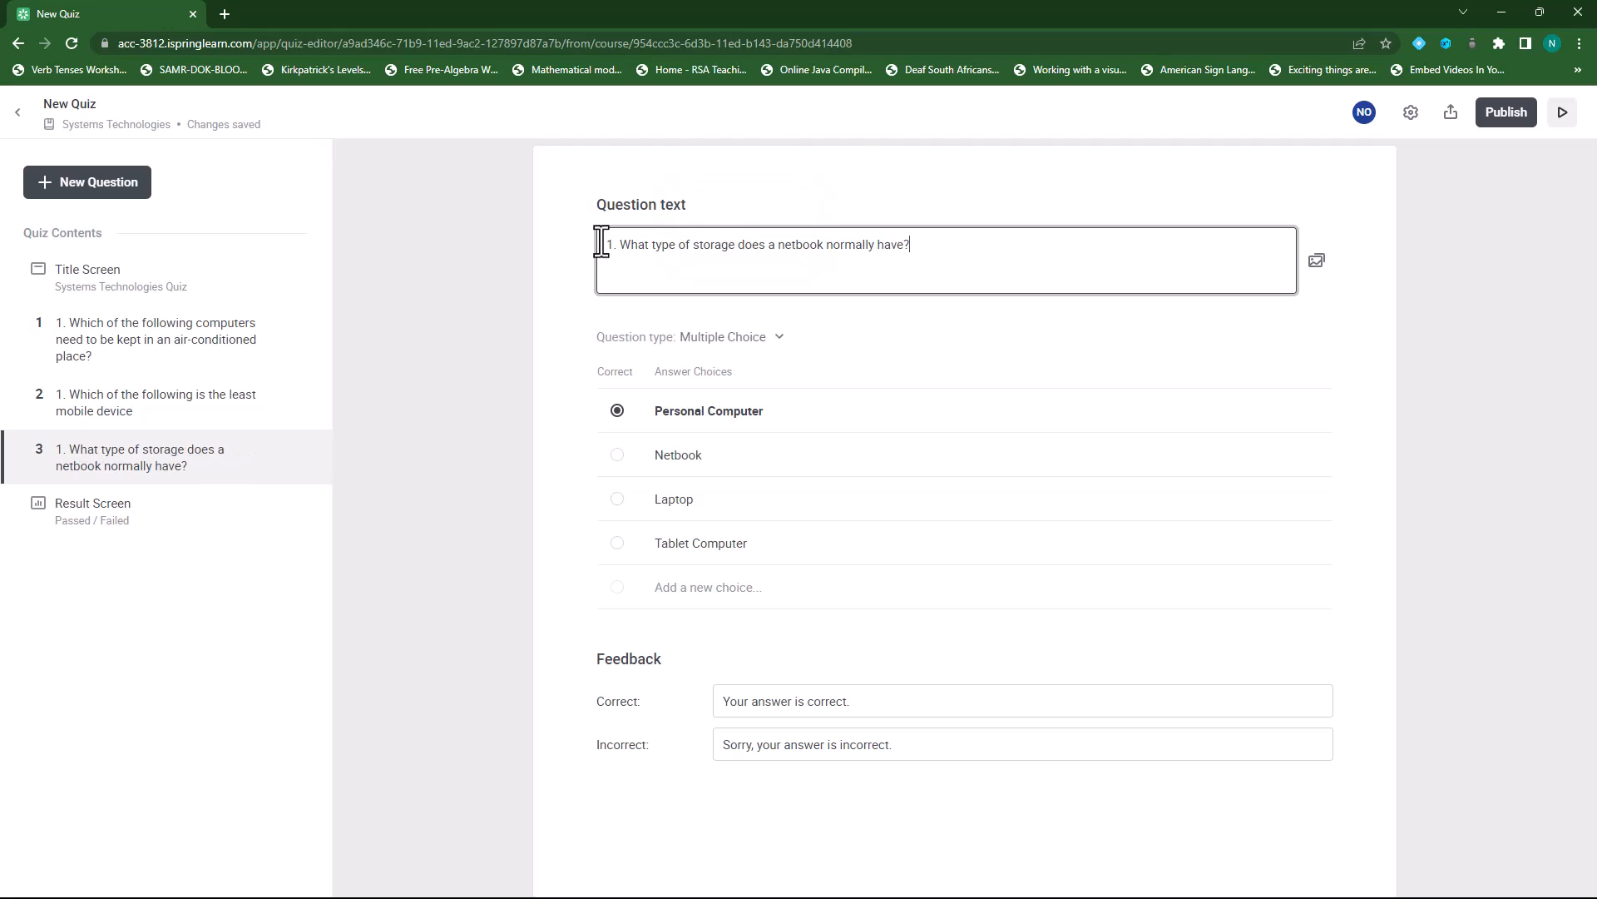
pyautogui.moveTo(614, 245); pyautogui.dragTo(601, 246)
pyautogui.write('3')
# Replace the first two answer choices of the storage question with "Flash Drive" and "DVD Rom".
pyautogui.click(854, 428)
pyautogui.press('BackSpace')
pyautogui.press('BackSpace')
pyautogui.press('BackSpace')
pyautogui.press('BackSpace')
pyautogui.press('BackSpace')
pyautogui.press('BackSpace')
pyautogui.press('BackSpace')
pyautogui.press('BackSpace')
pyautogui.press('BackSpace')
pyautogui.press('BackSpace')
pyautogui.press('BackSpace')
pyautogui.press('BackSpace')
pyautogui.press('BackSpace')
pyautogui.press('BackSpace')
pyautogui.press('BackSpace')
pyautogui.press('BackSpace')
pyautogui.press('BackSpace')
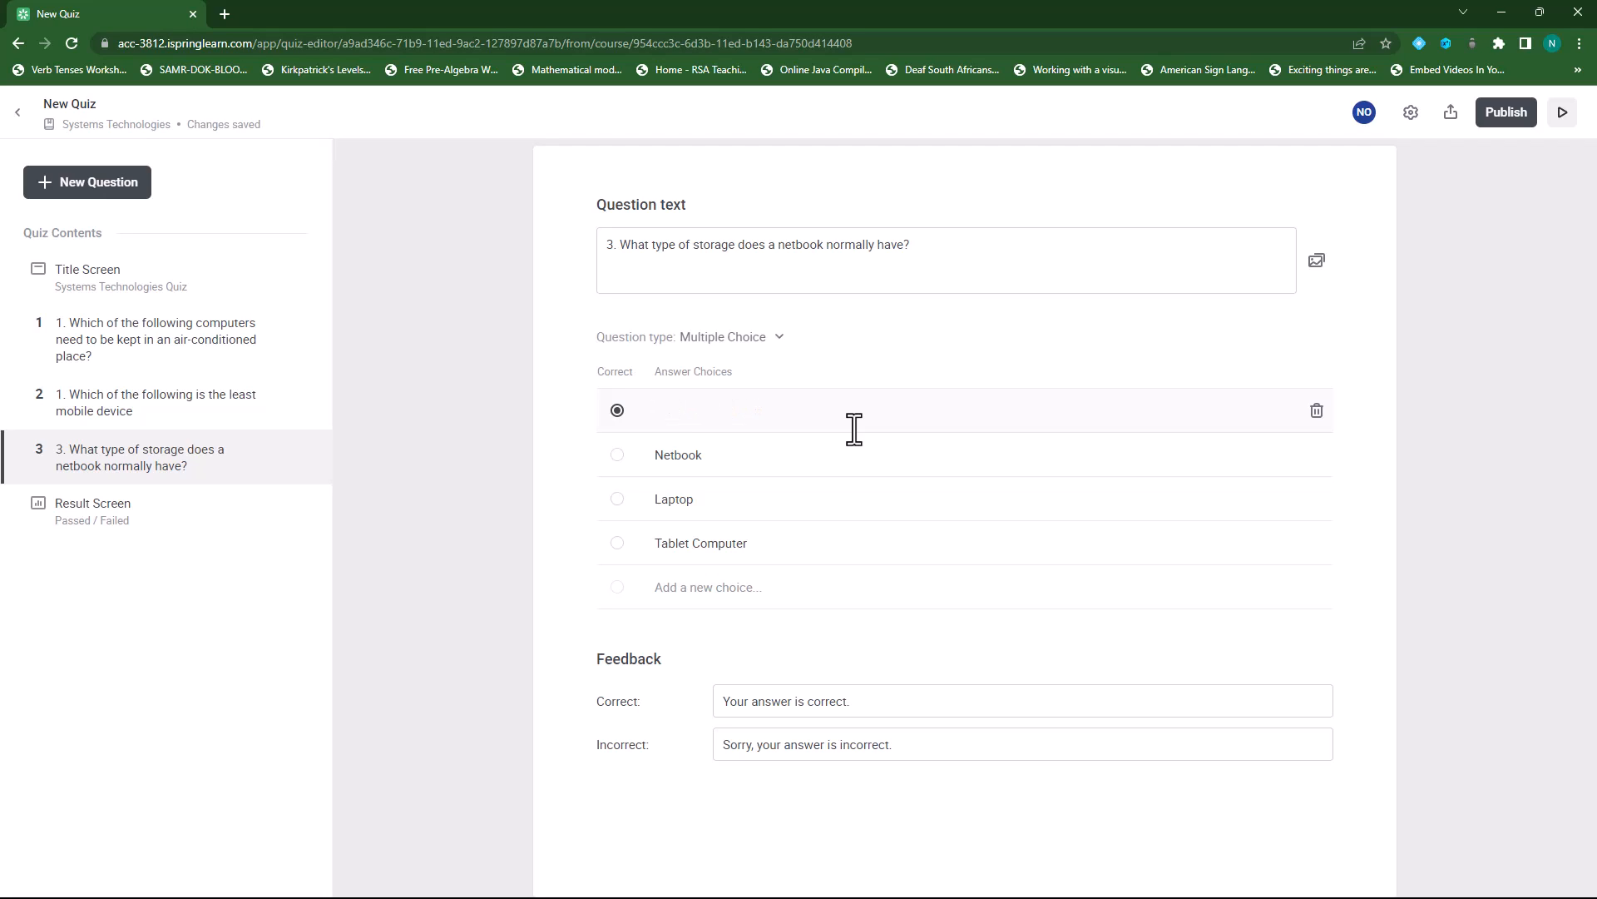
pyautogui.write('Flash Drive')
pyautogui.moveTo(716, 455); pyautogui.dragTo(646, 452)
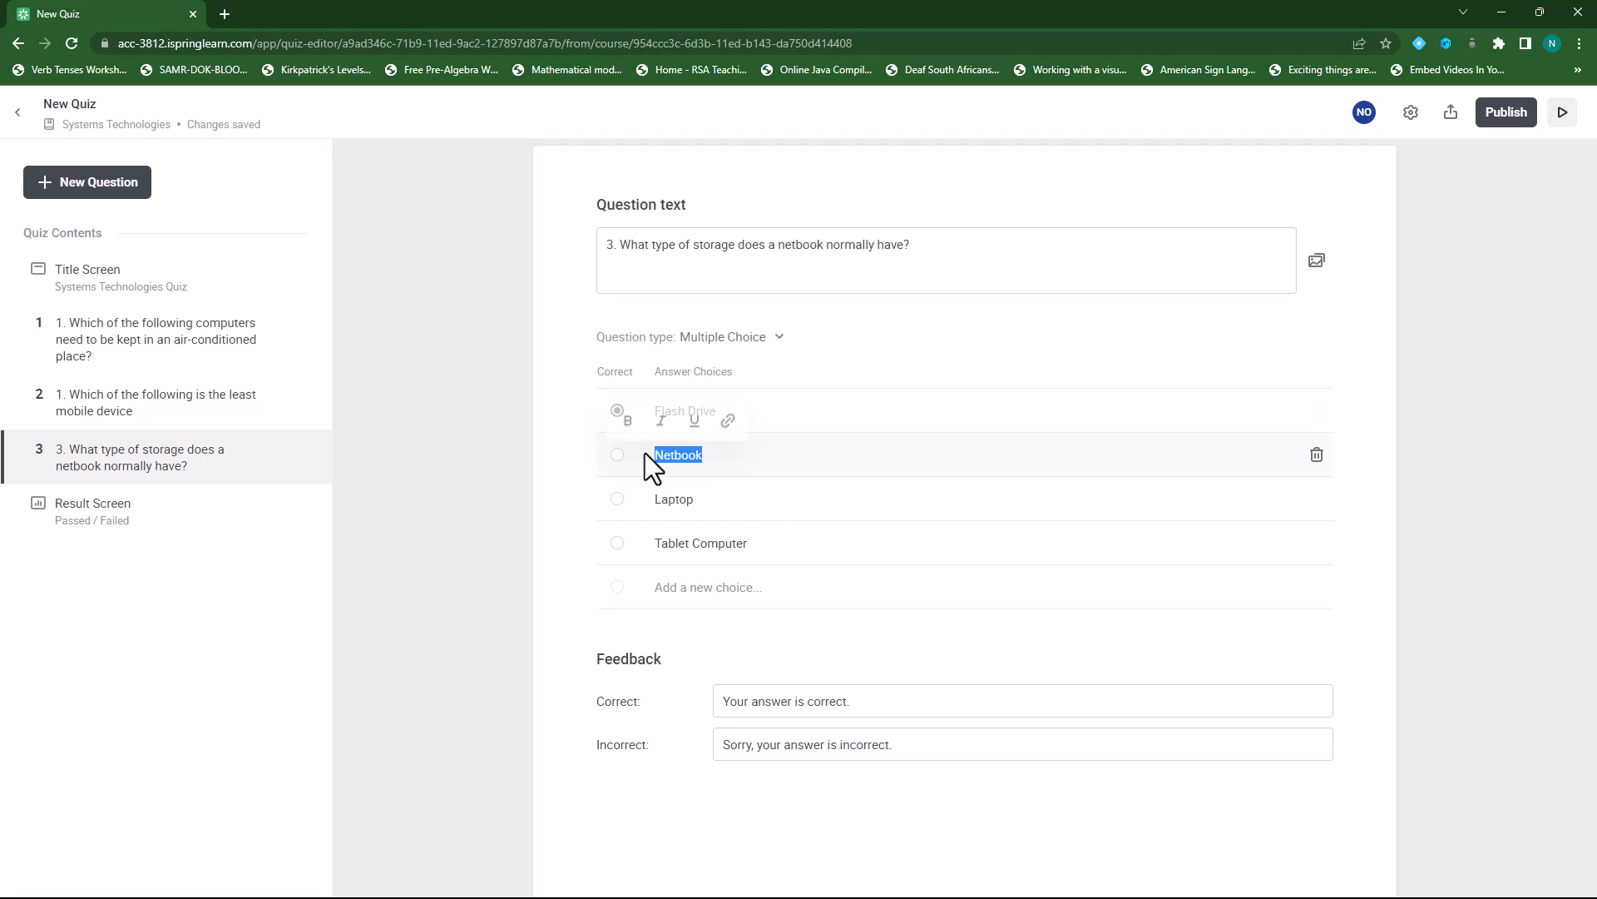
pyautogui.write('DVD Rom')
# Replace the third answer choice of the storage question with "Rom" and the fourth with "Network Adapter".
pyautogui.click(729, 499)
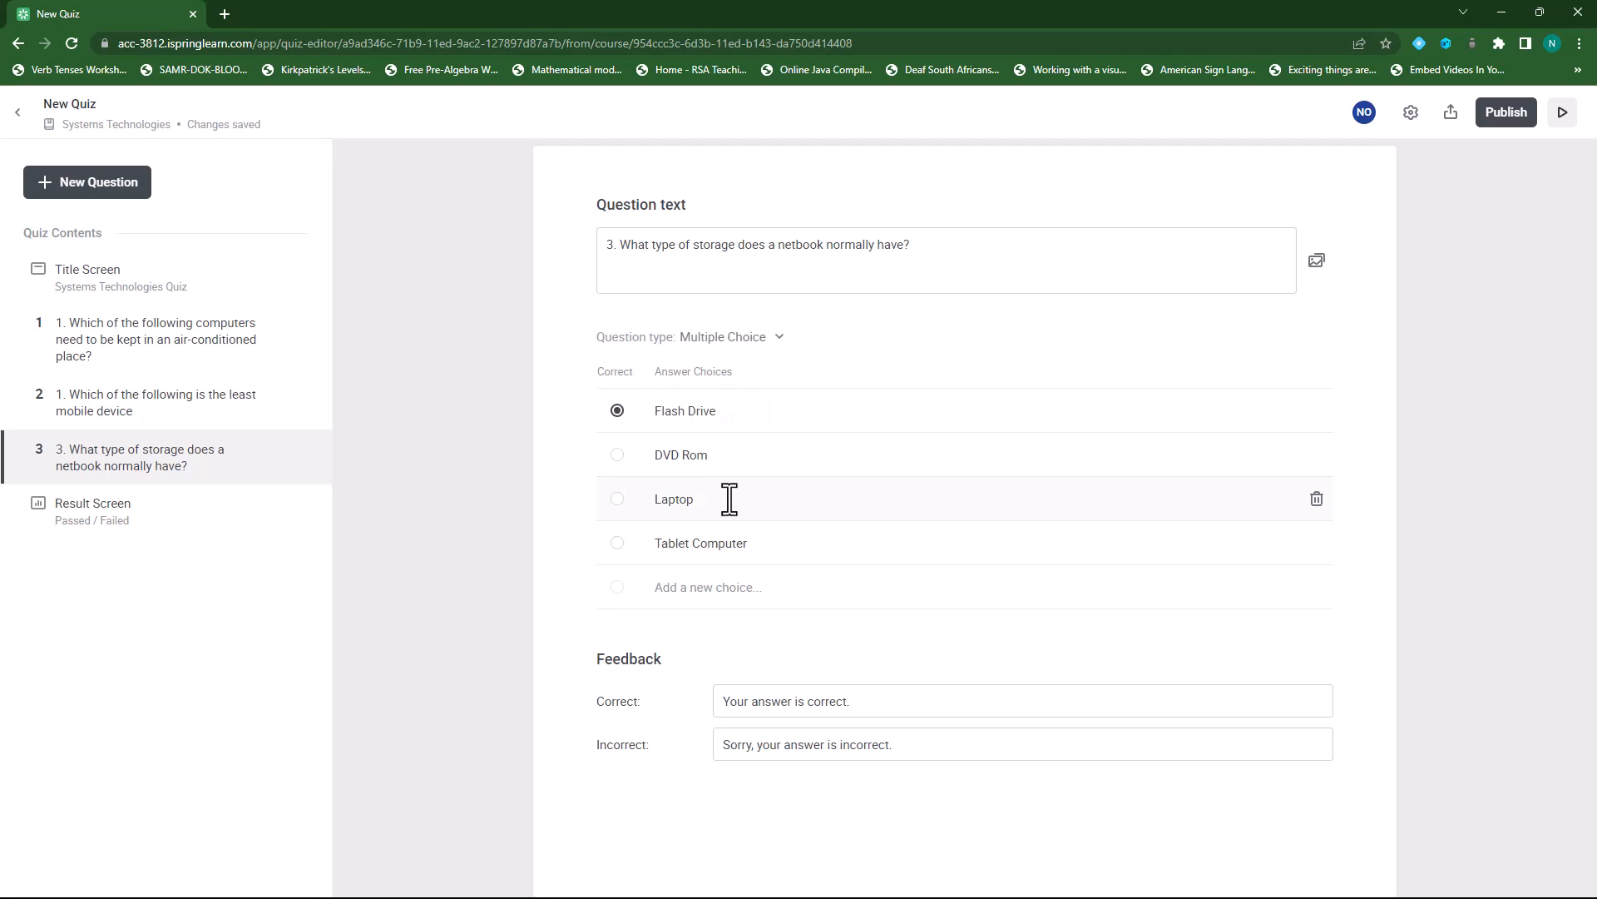
pyautogui.press('BackSpace')
pyautogui.press('BackSpace')
pyautogui.press('BackSpace')
pyautogui.press('BackSpace')
pyautogui.click(777, 547)
pyautogui.press('BackSpace')
pyautogui.press('BackSpace')
pyautogui.press('BackSpace')
pyautogui.press('BackSpace')
pyautogui.press('BackSpace')
pyautogui.press('BackSpace')
pyautogui.press('BackSpace')
pyautogui.press('BackSpace')
pyautogui.press('BackSpace')
pyautogui.press('BackSpace')
pyautogui.press('BackSpace')
pyautogui.press('BackSpace')
pyautogui.write('Netw')
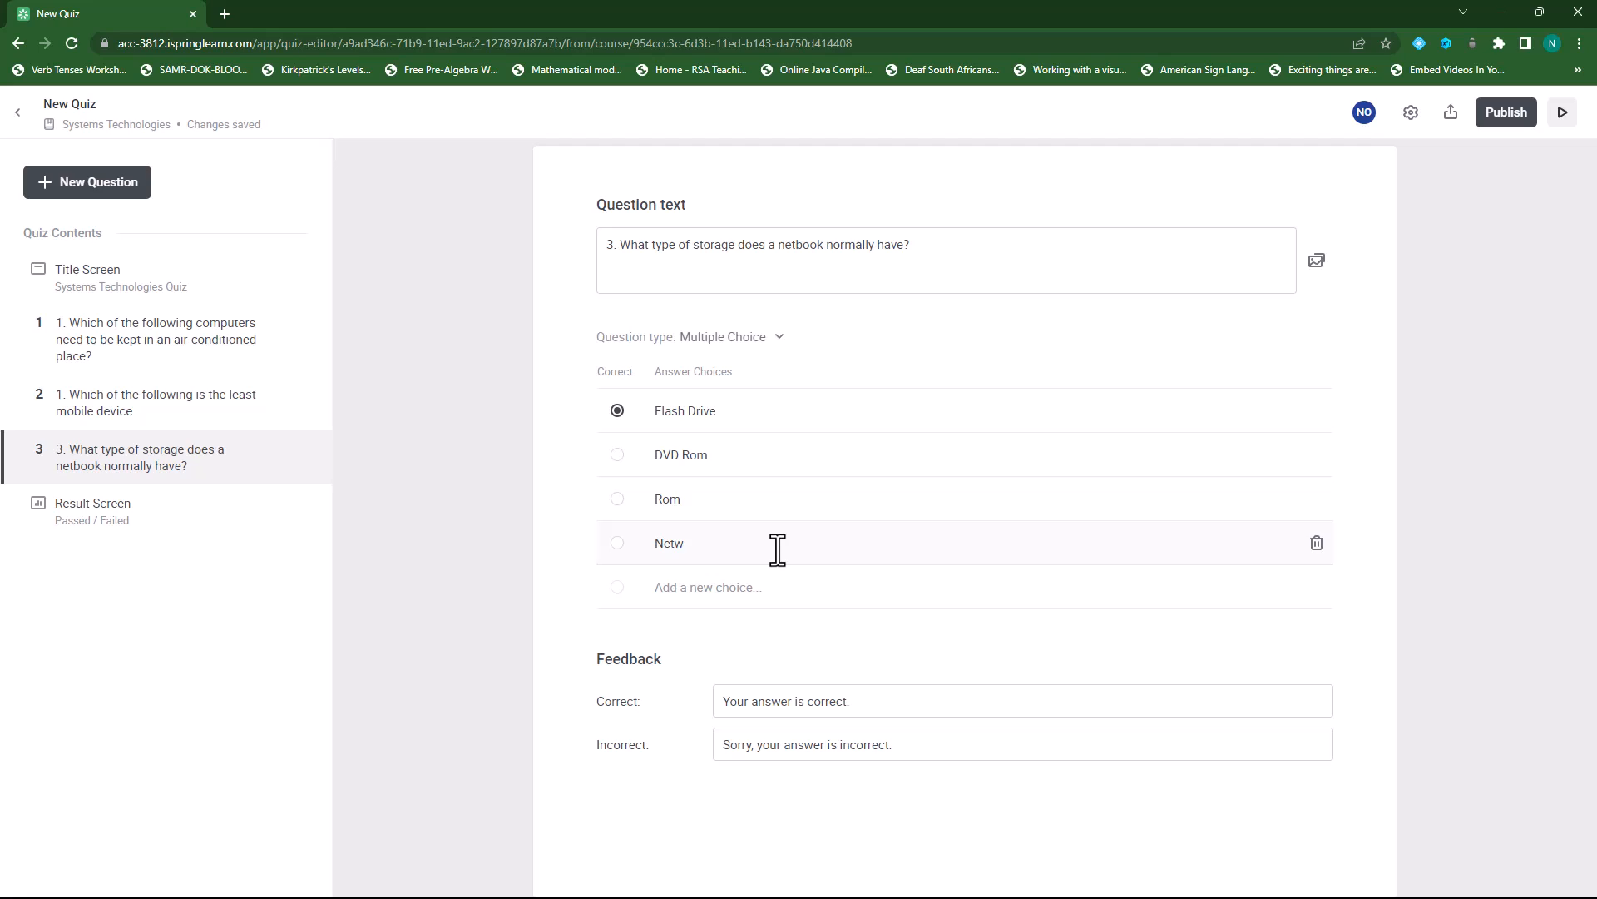
pyautogui.write('ork Adapter')
# Change the first answer choice of the storage question to "Flash Memory".
pyautogui.click(737, 411)
pyautogui.press('BackSpace')
pyautogui.press('BackSpace')
pyautogui.press('BackSpace')
pyautogui.press('BackSpace')
pyautogui.write('Memory')
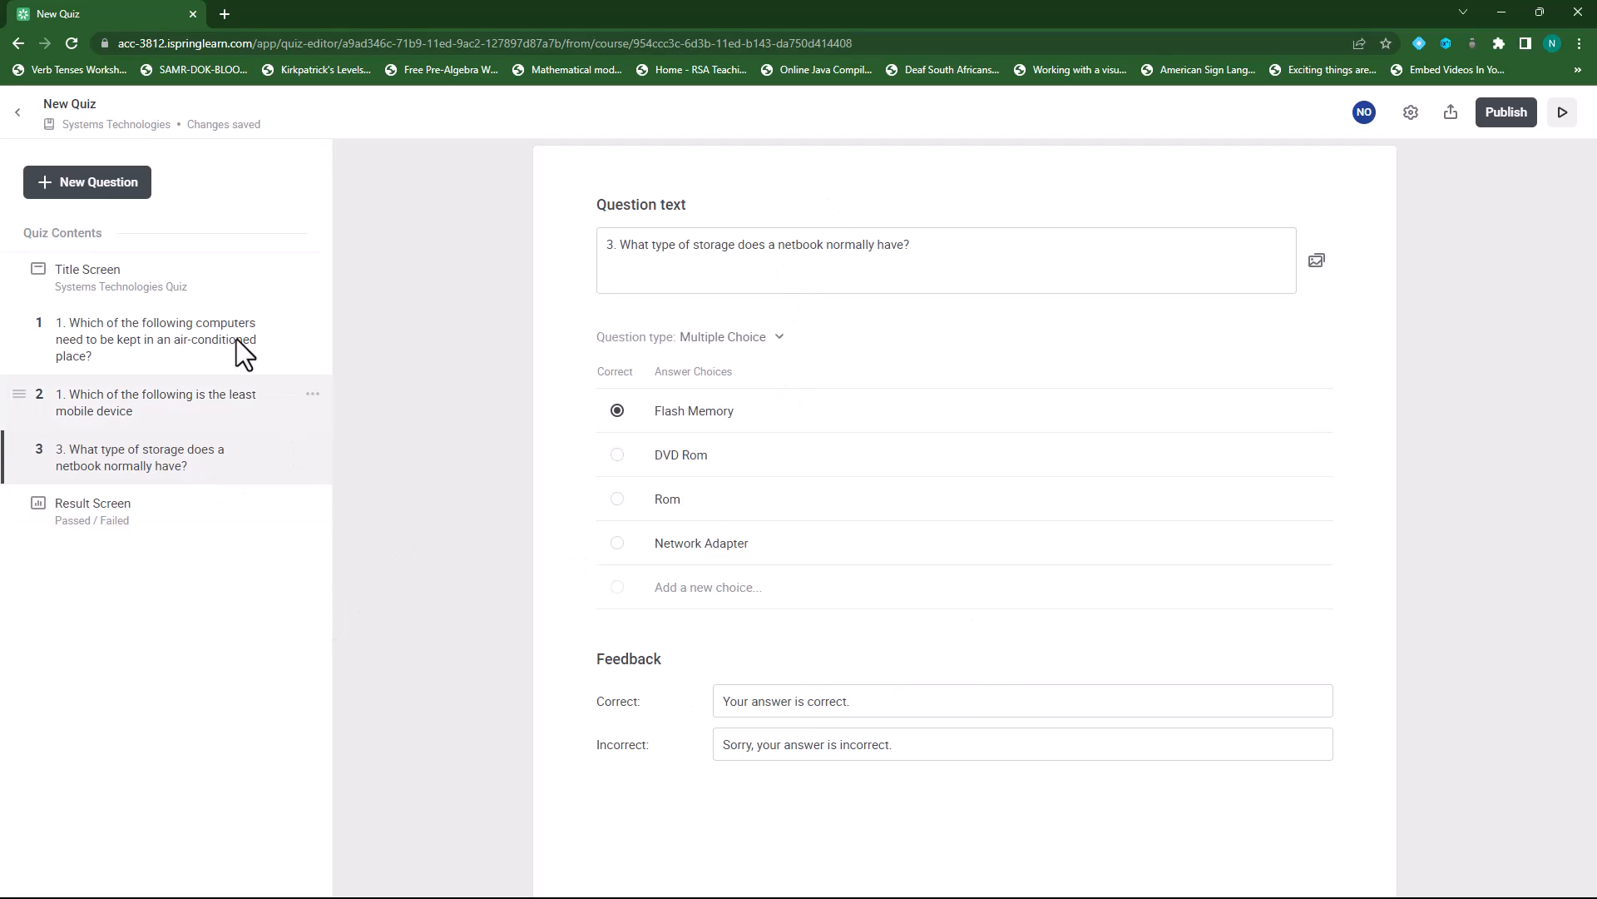
# Add a short answer question with the text "4. A Netbook has ...... memory than a laptop".
pyautogui.click(125, 189)
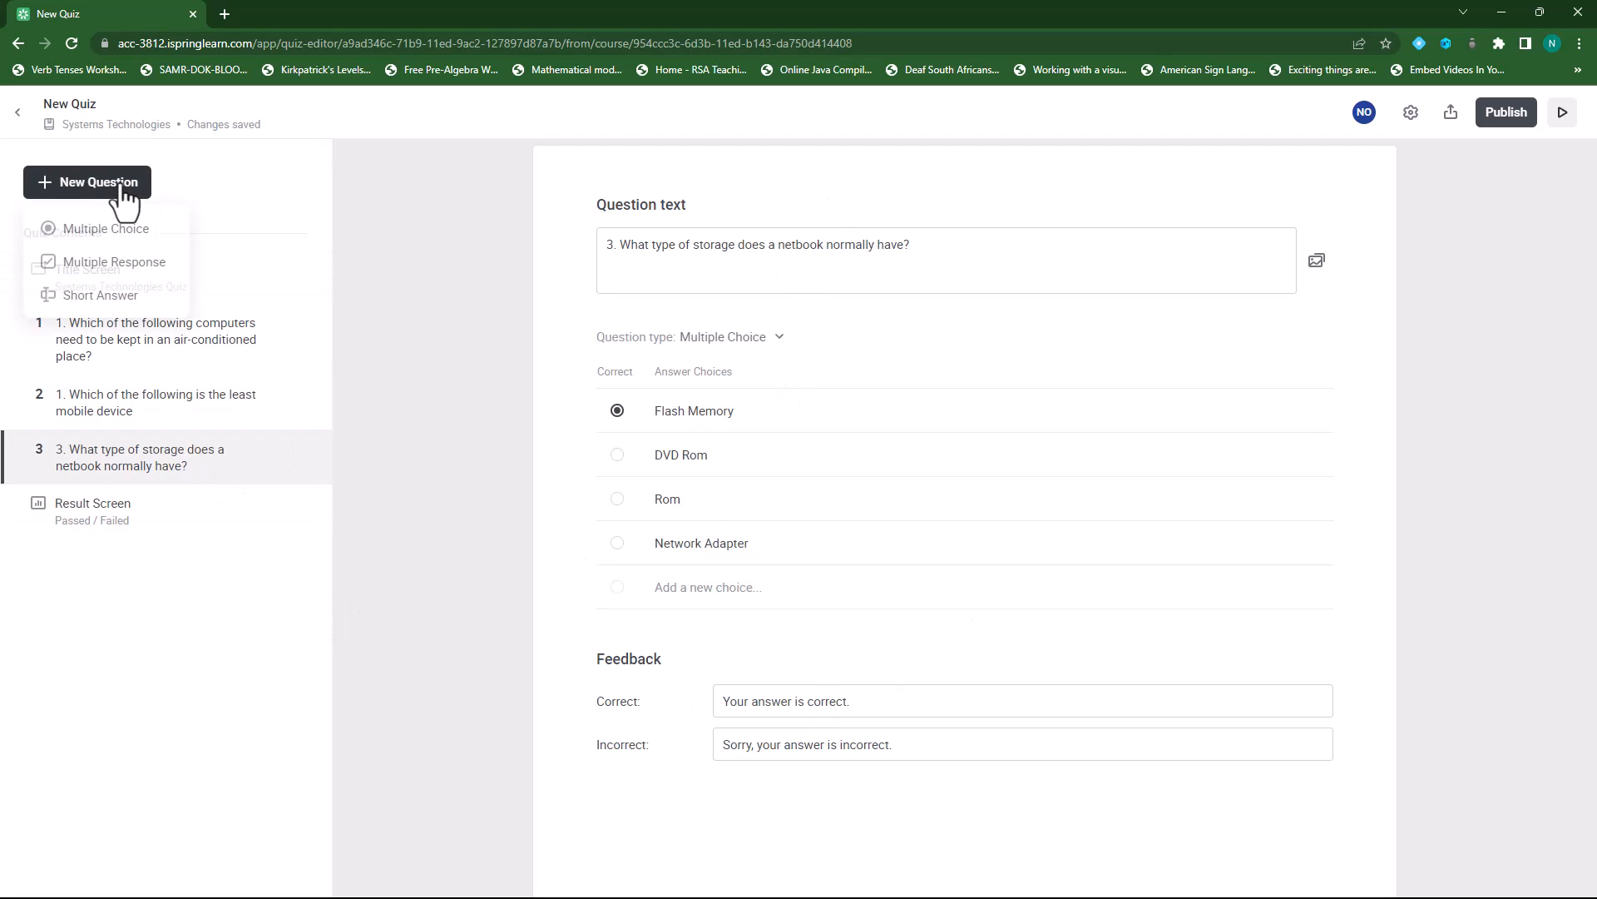
pyautogui.click(103, 298)
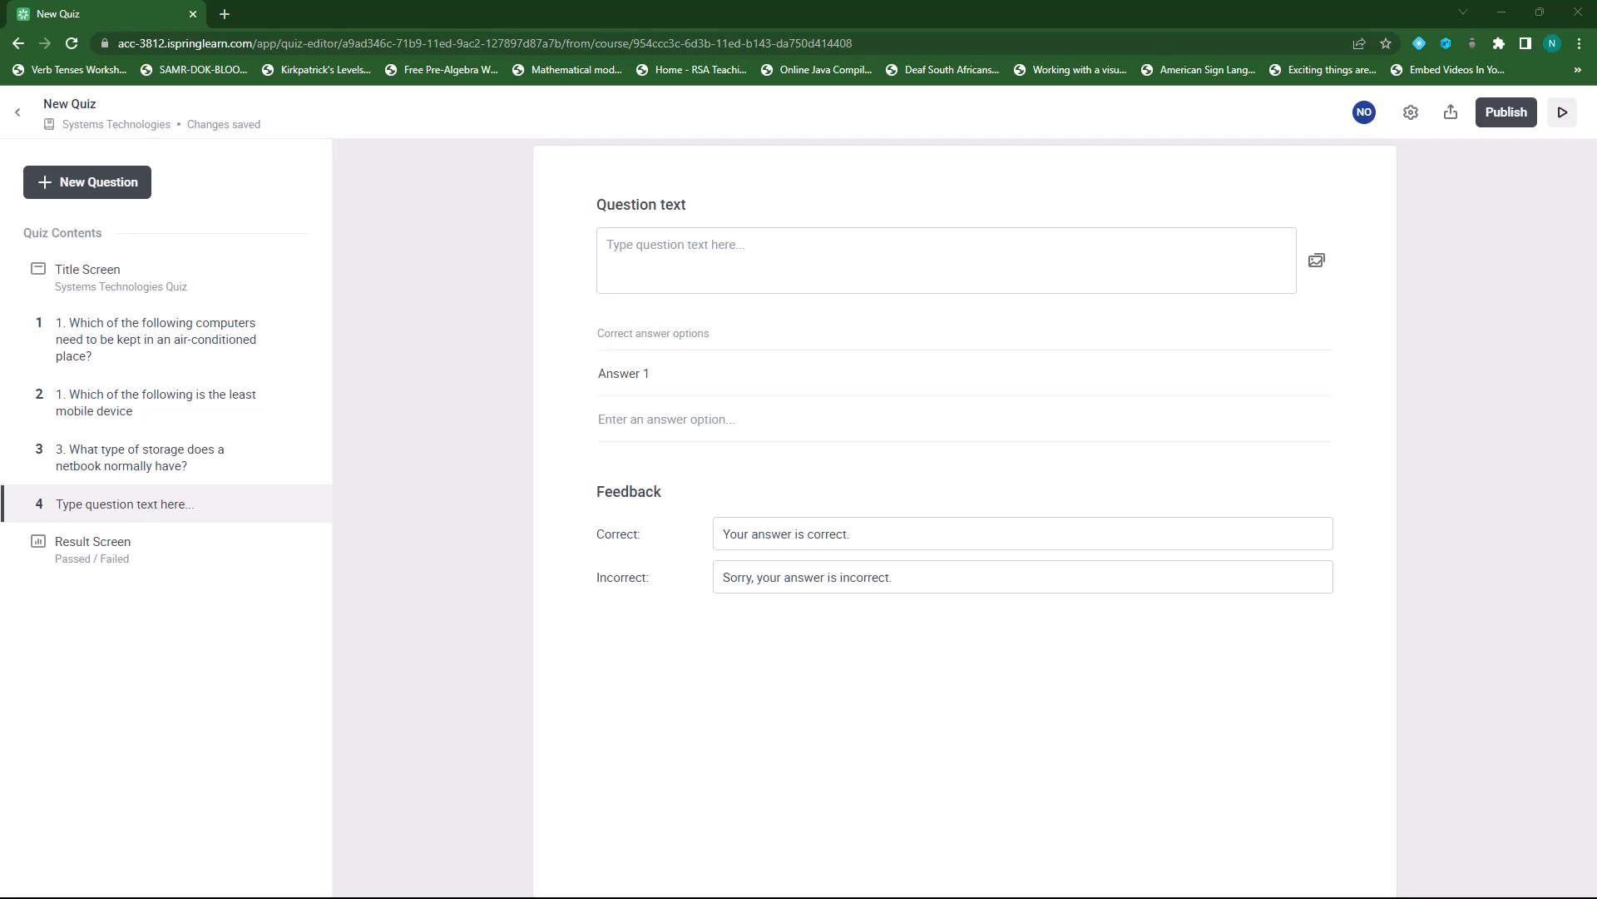
pyautogui.click(887, 254)
pyautogui.write('1. A Netbook has ...... memory than a laptop')
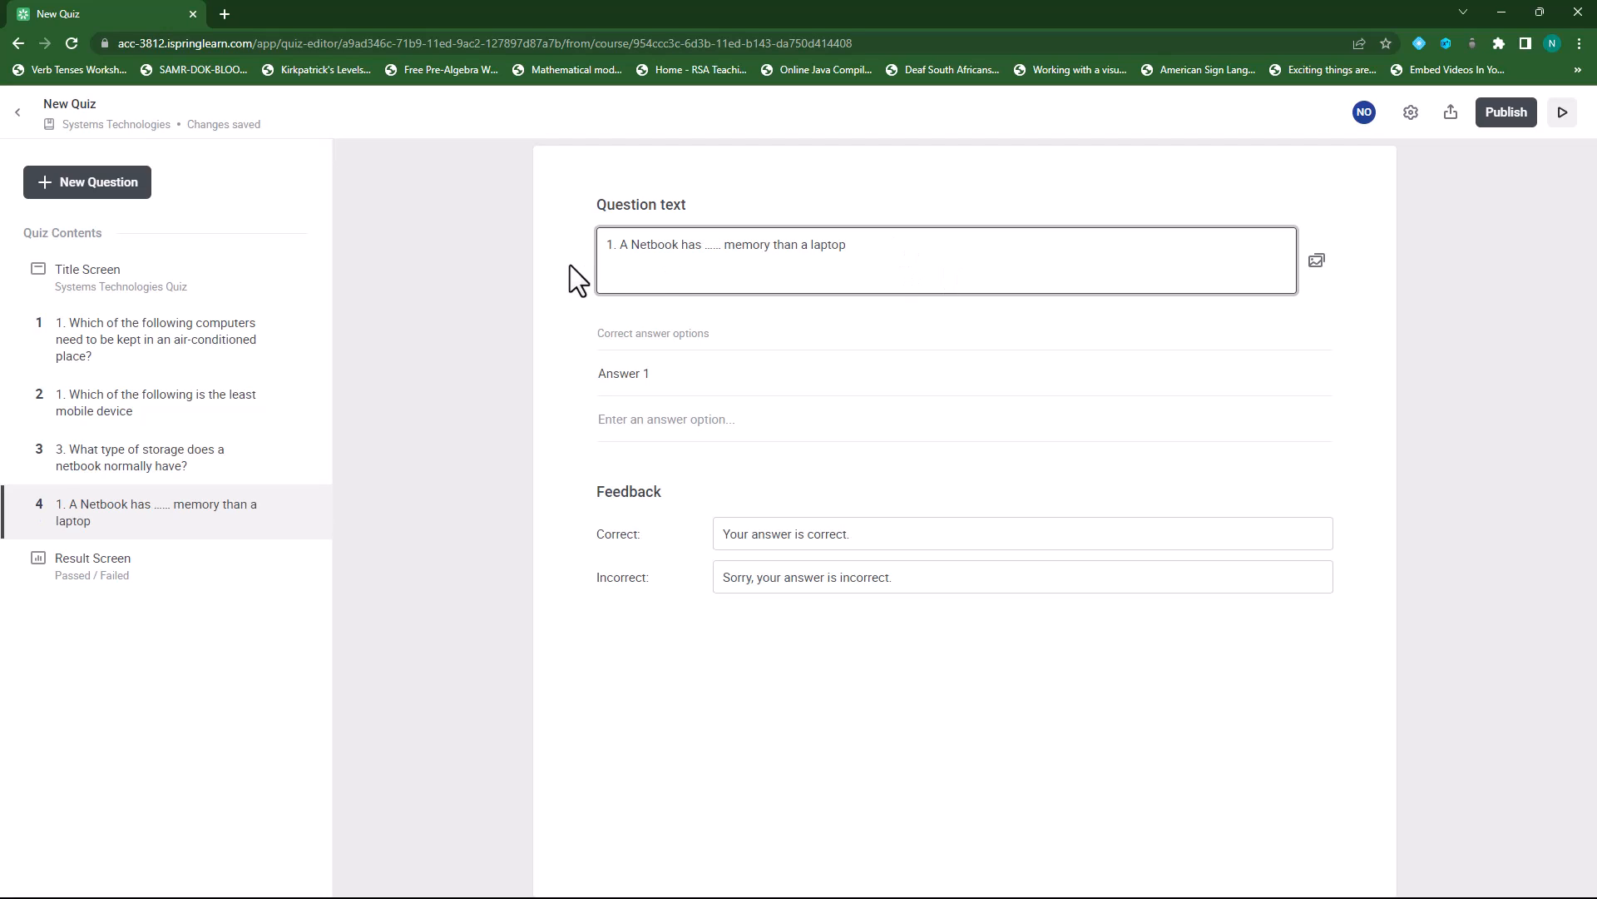
pyautogui.click(613, 245)
pyautogui.press('BackSpace')
pyautogui.write('4')
# Add "Less" as a further correct answer option for the netbook memory question.
pyautogui.click(709, 420)
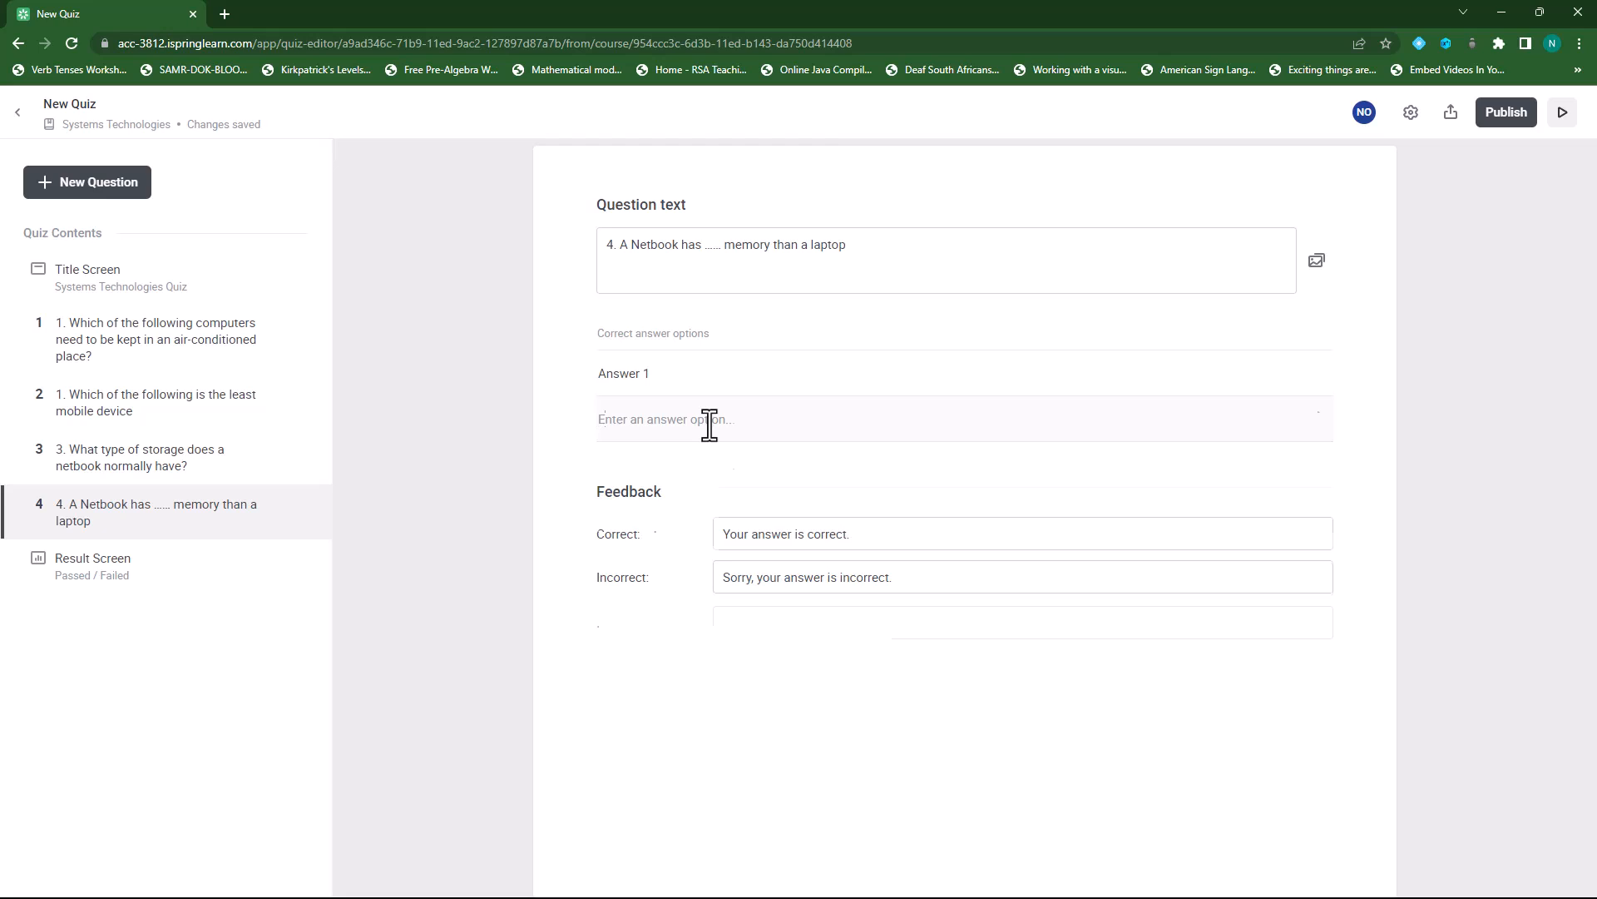
pyautogui.write('Less')
pyautogui.press('Return')
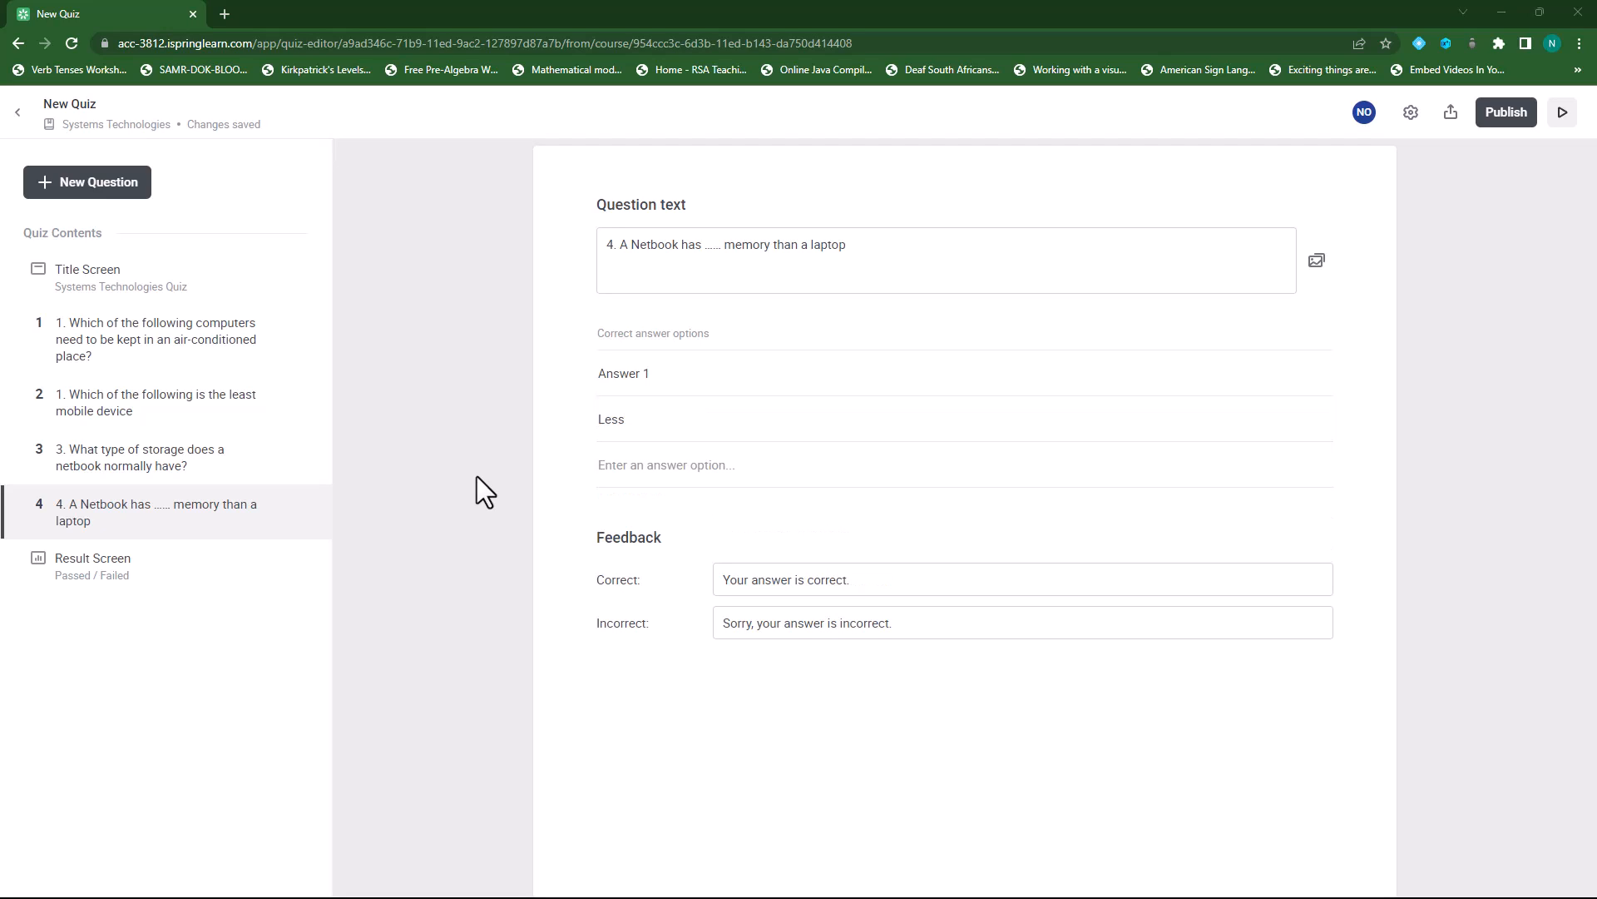
# Add a multiple response question with the text "5. Choose all mobile devices in the list.".
pyautogui.click(116, 196)
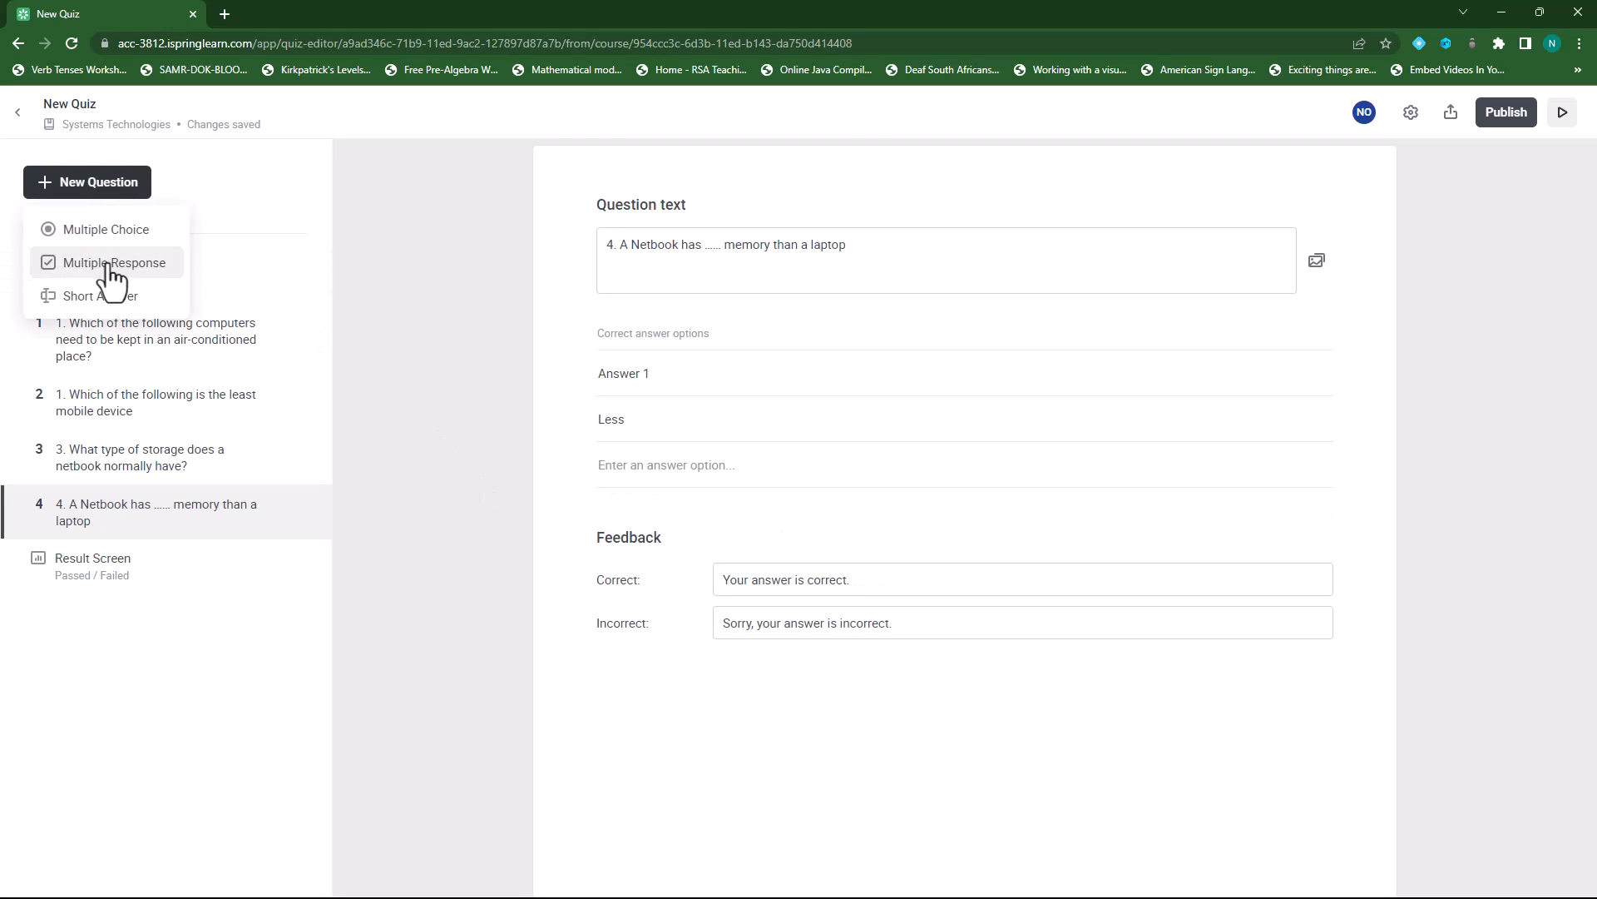
pyautogui.click(116, 263)
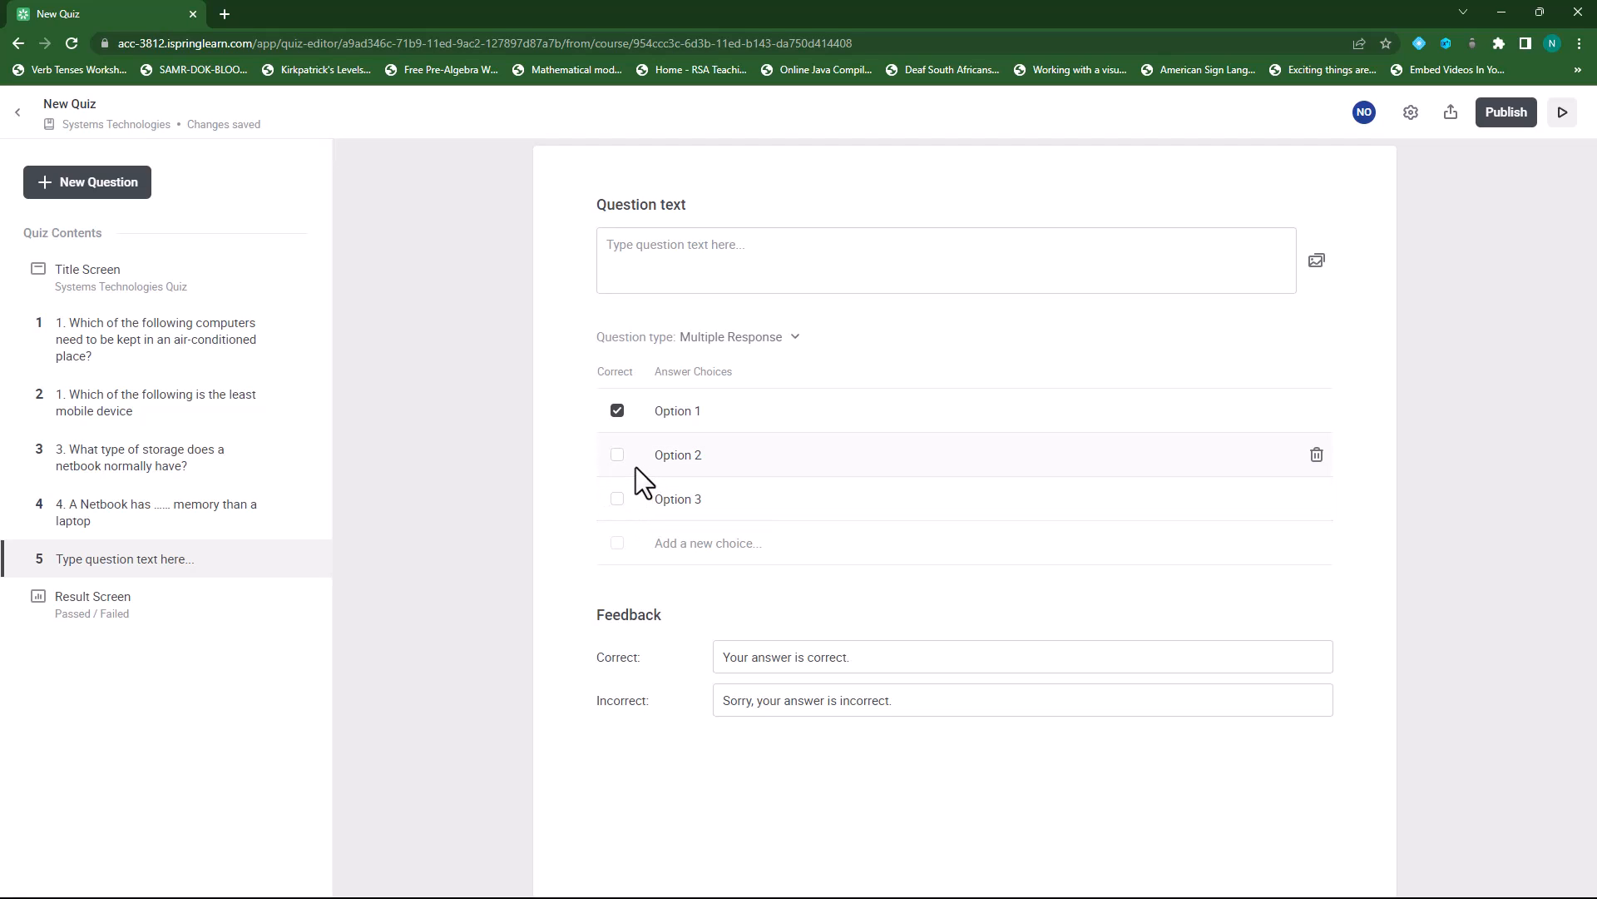
pyautogui.click(686, 249)
pyautogui.write('5')
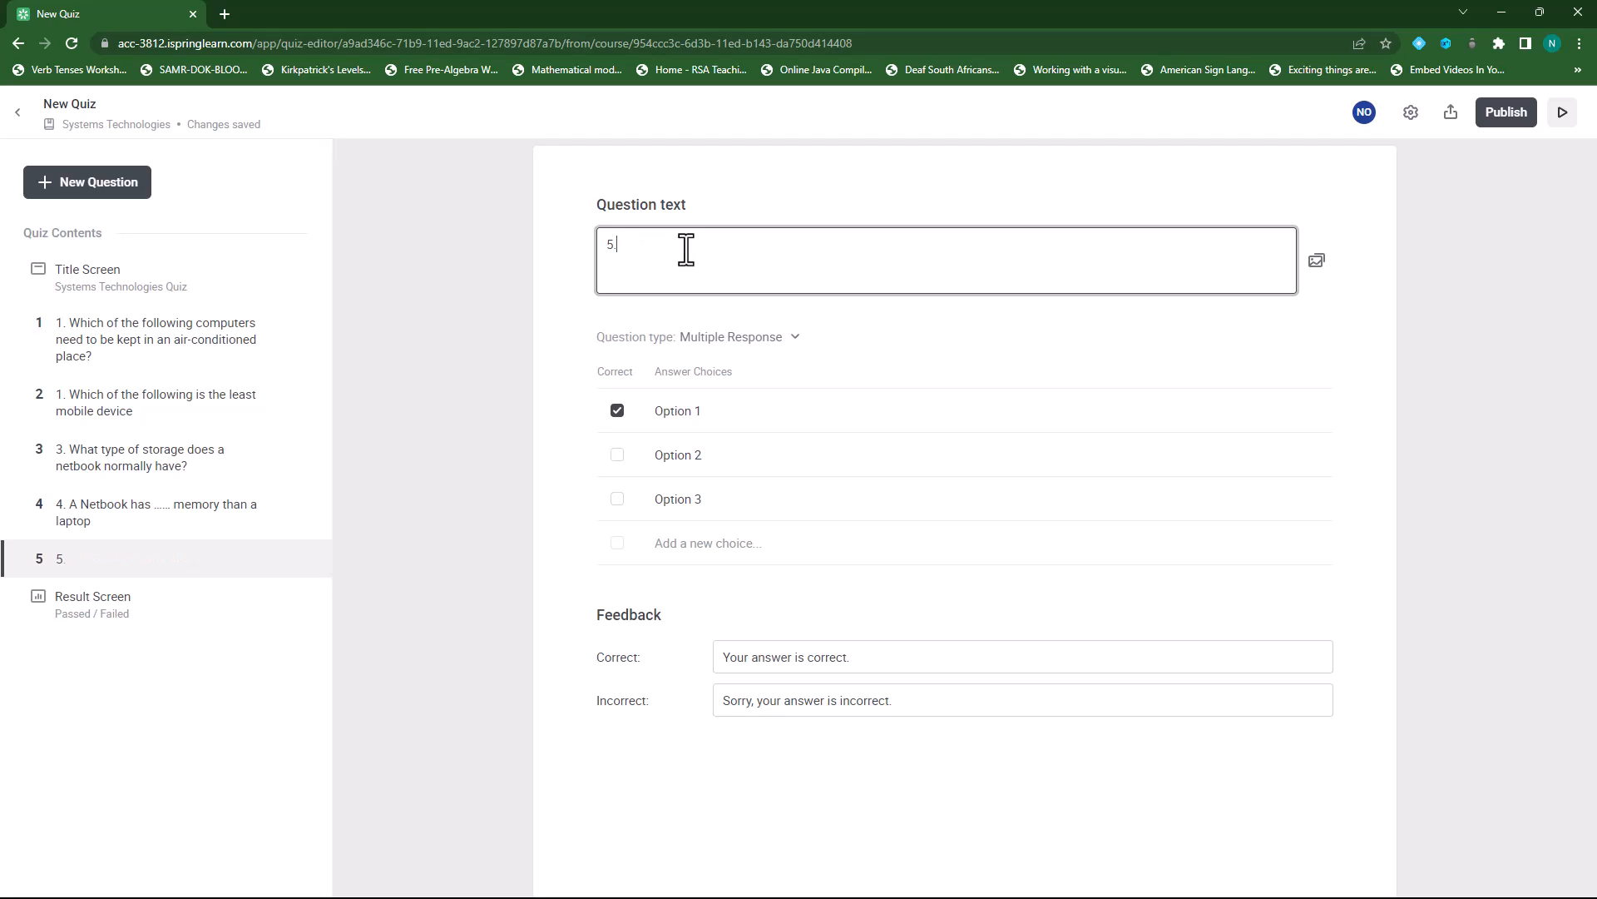
pyautogui.write('. Choose all mobile devices')
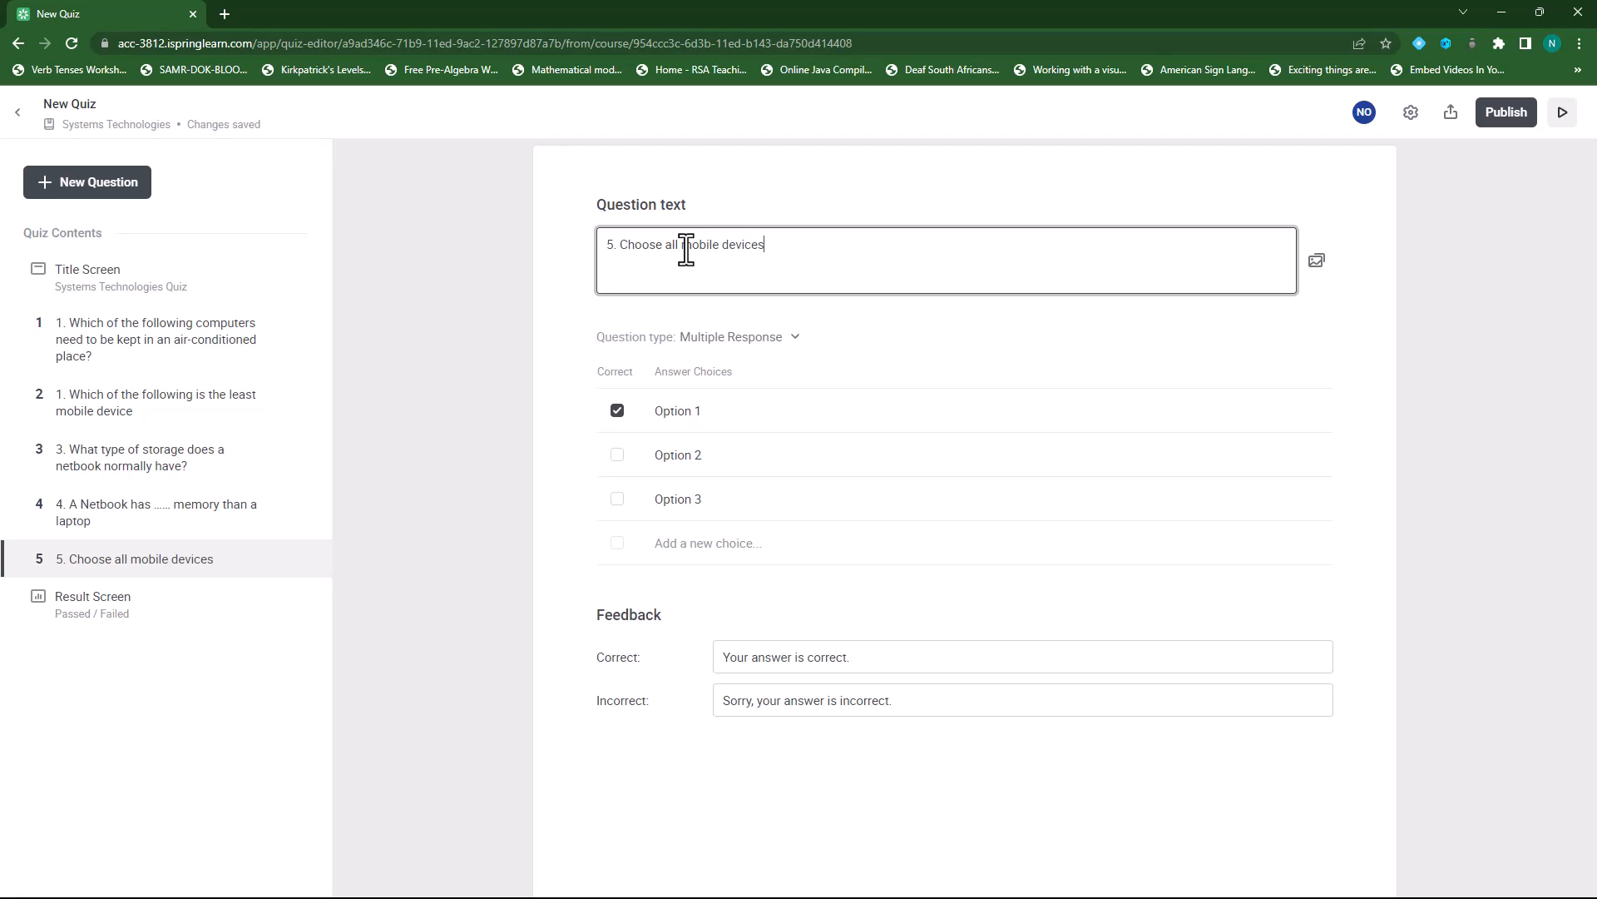
pyautogui.write(' in the list.')
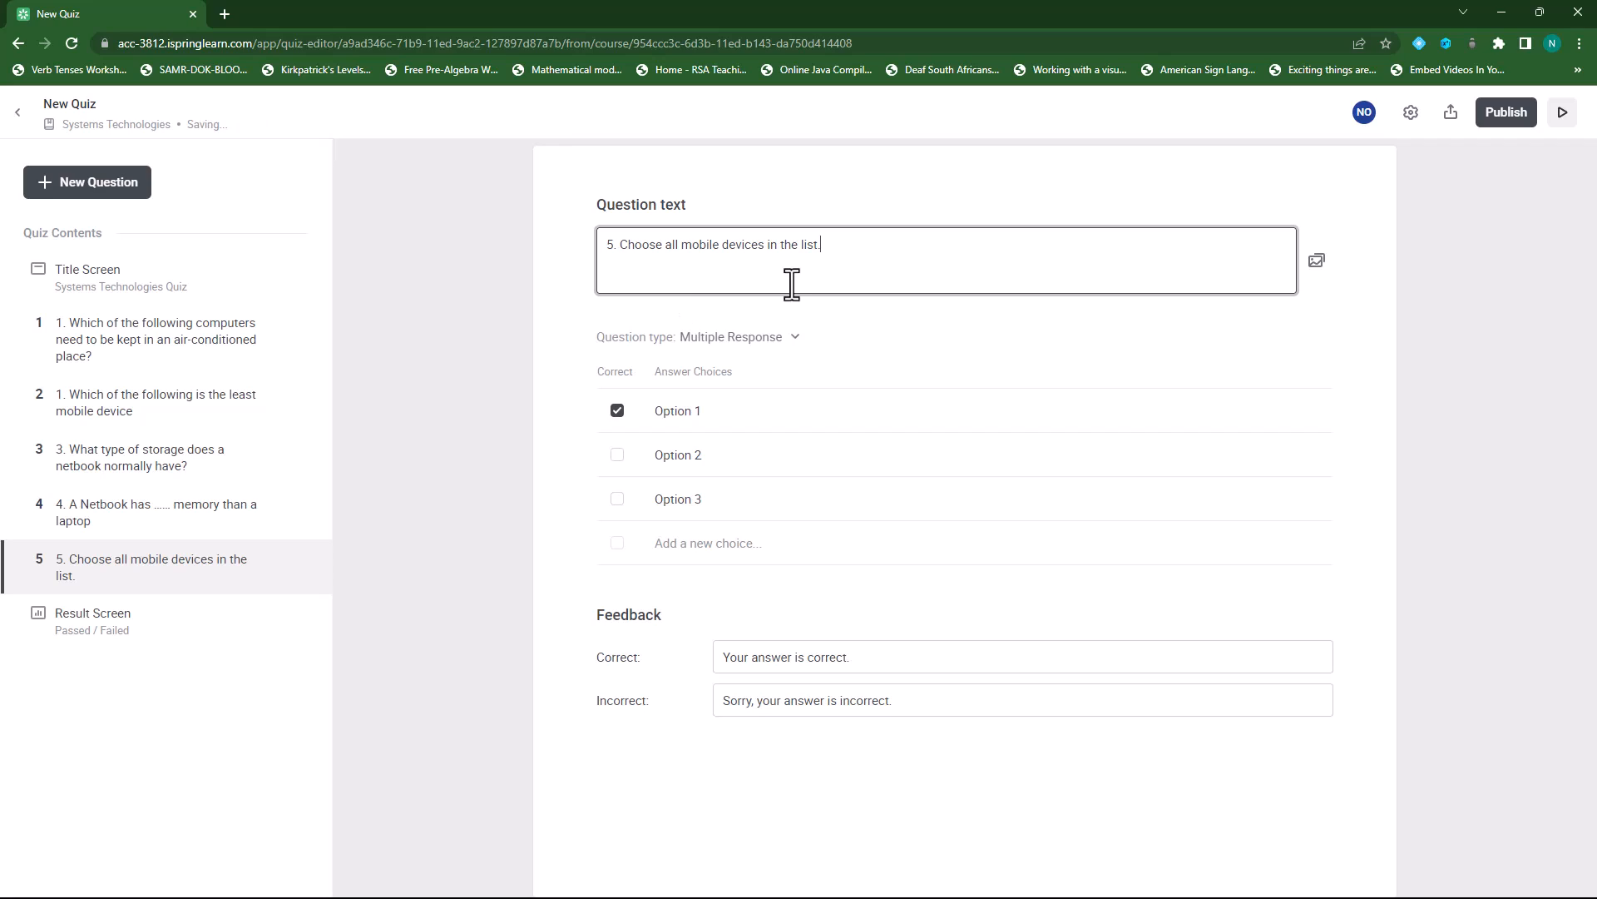
# Replace the first two answer choices of the mobile devices question with "Smart Phone" and "Tablet".
pyautogui.click(732, 414)
pyautogui.press('BackSpace')
pyautogui.press('BackSpace')
pyautogui.press('BackSpace')
pyautogui.press('BackSpace')
pyautogui.press('BackSpace')
pyautogui.press('BackSpace')
pyautogui.press('BackSpace')
pyautogui.press('BackSpace')
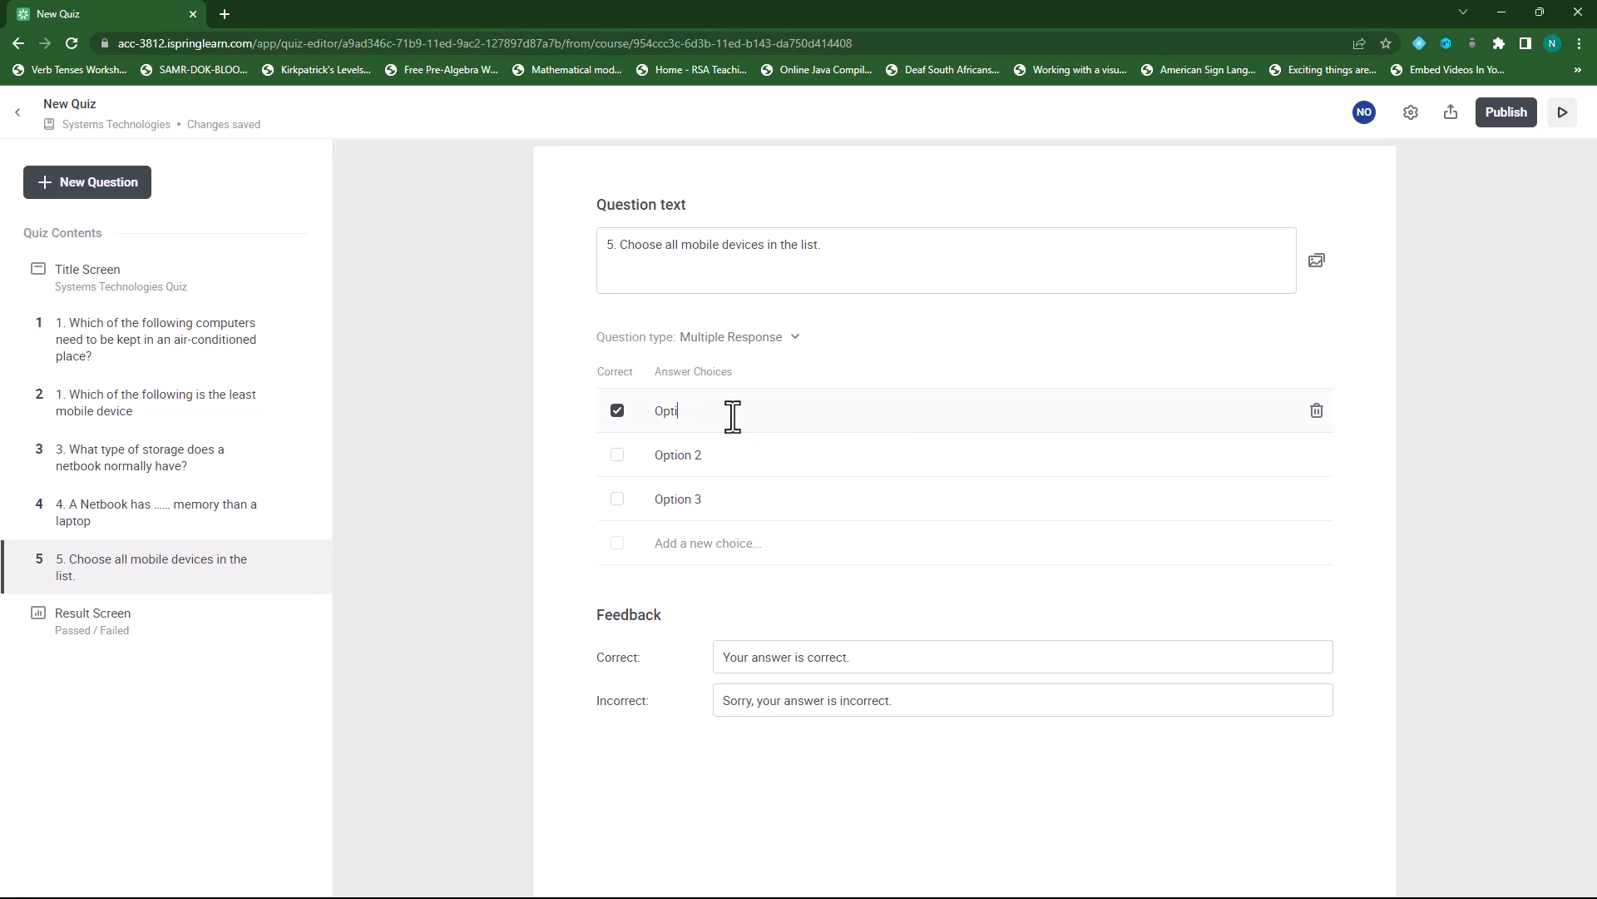
pyautogui.write('Smart Phone')
pyautogui.click(726, 458)
pyautogui.press('BackSpace')
pyautogui.press('BackSpace')
pyautogui.press('BackSpace')
pyautogui.press('BackSpace')
pyautogui.press('BackSpace')
pyautogui.press('BackSpace')
pyautogui.press('BackSpace')
pyautogui.press('BackSpace')
pyautogui.write('Tablet')
# Complete the answer choices with "Netbook" as the third and "Laptop" as the fourth, and mark Tablet as correct too.
pyautogui.click(761, 497)
pyautogui.press('BackSpace')
pyautogui.press('BackSpace')
pyautogui.press('BackSpace')
pyautogui.press('BackSpace')
pyautogui.write('Netbook')
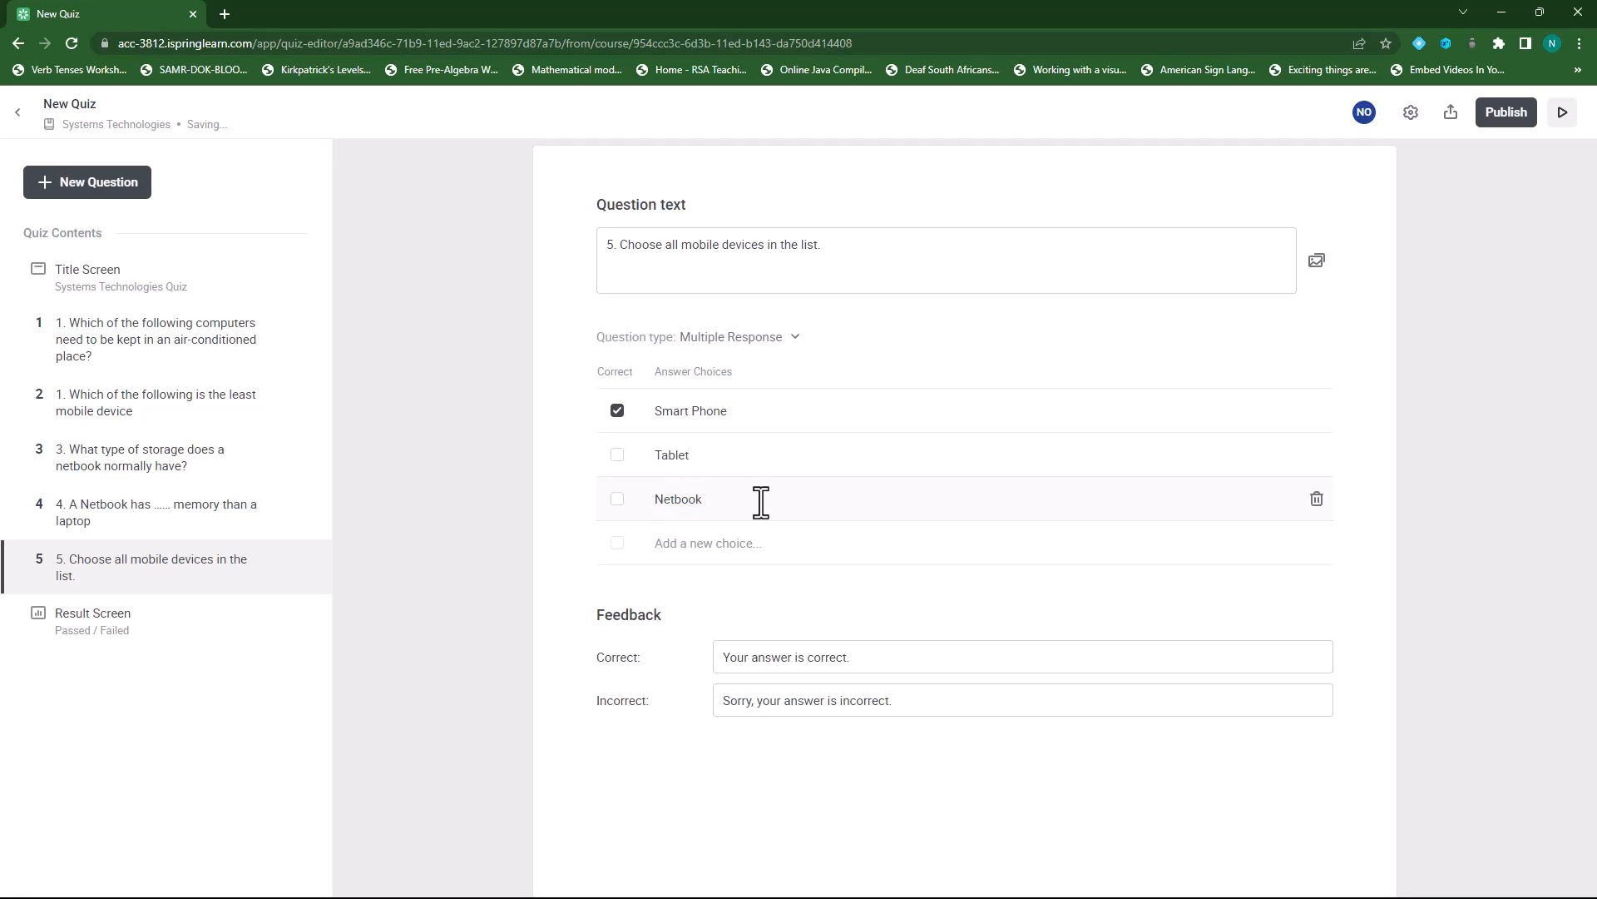
pyautogui.click(770, 557)
pyautogui.write('Laptop')
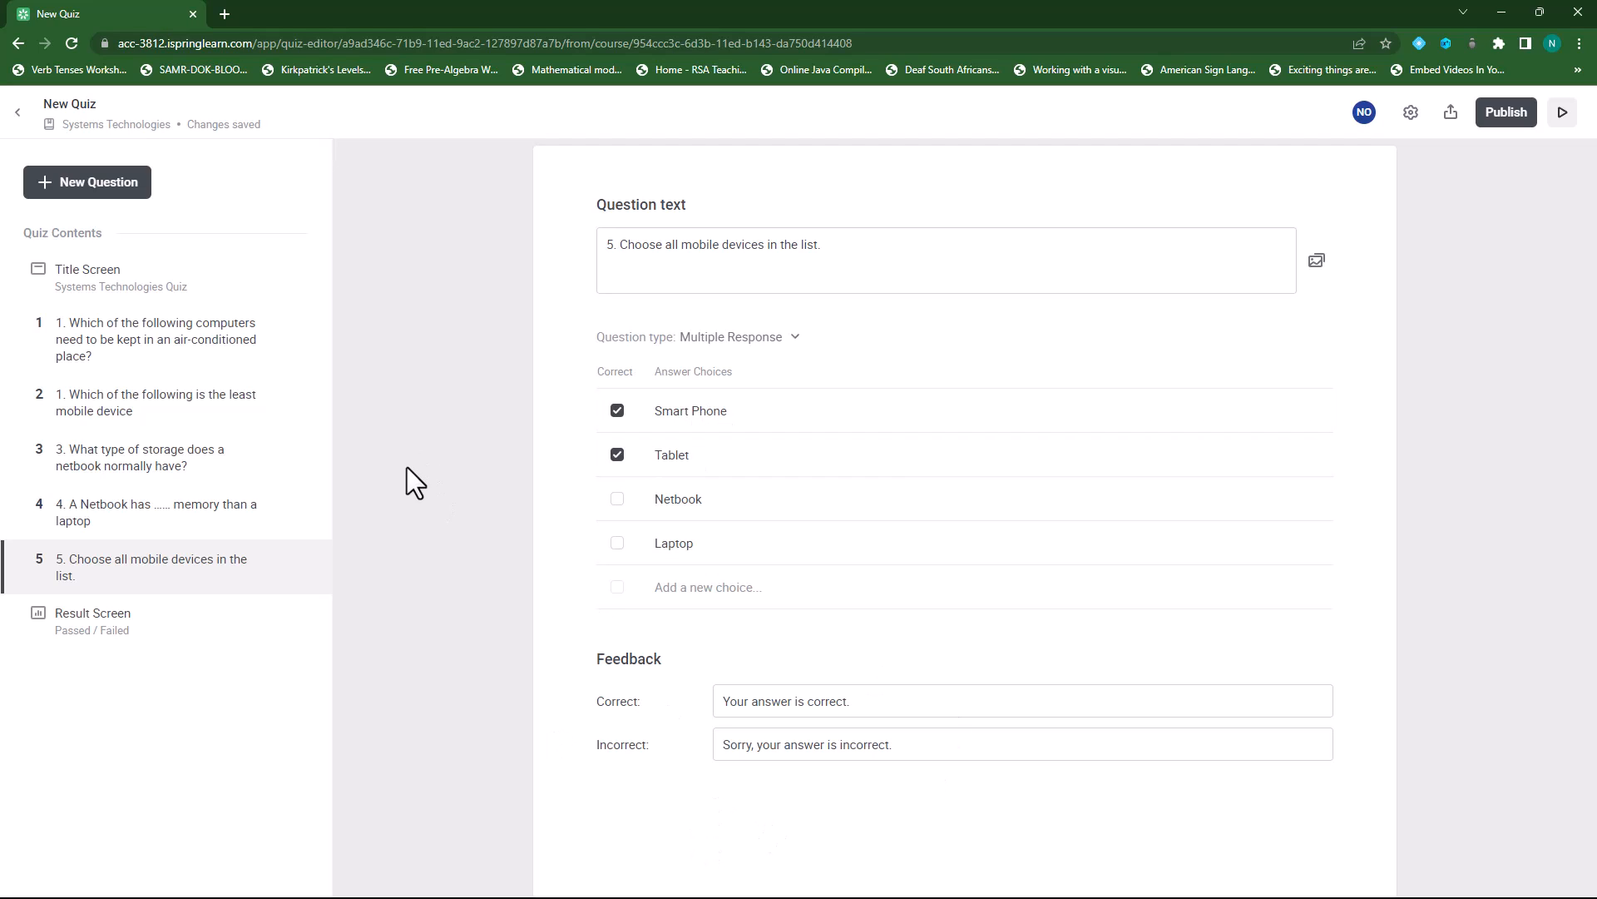
# Publish the quiz and go on to manage the course content.
pyautogui.click(1507, 113)
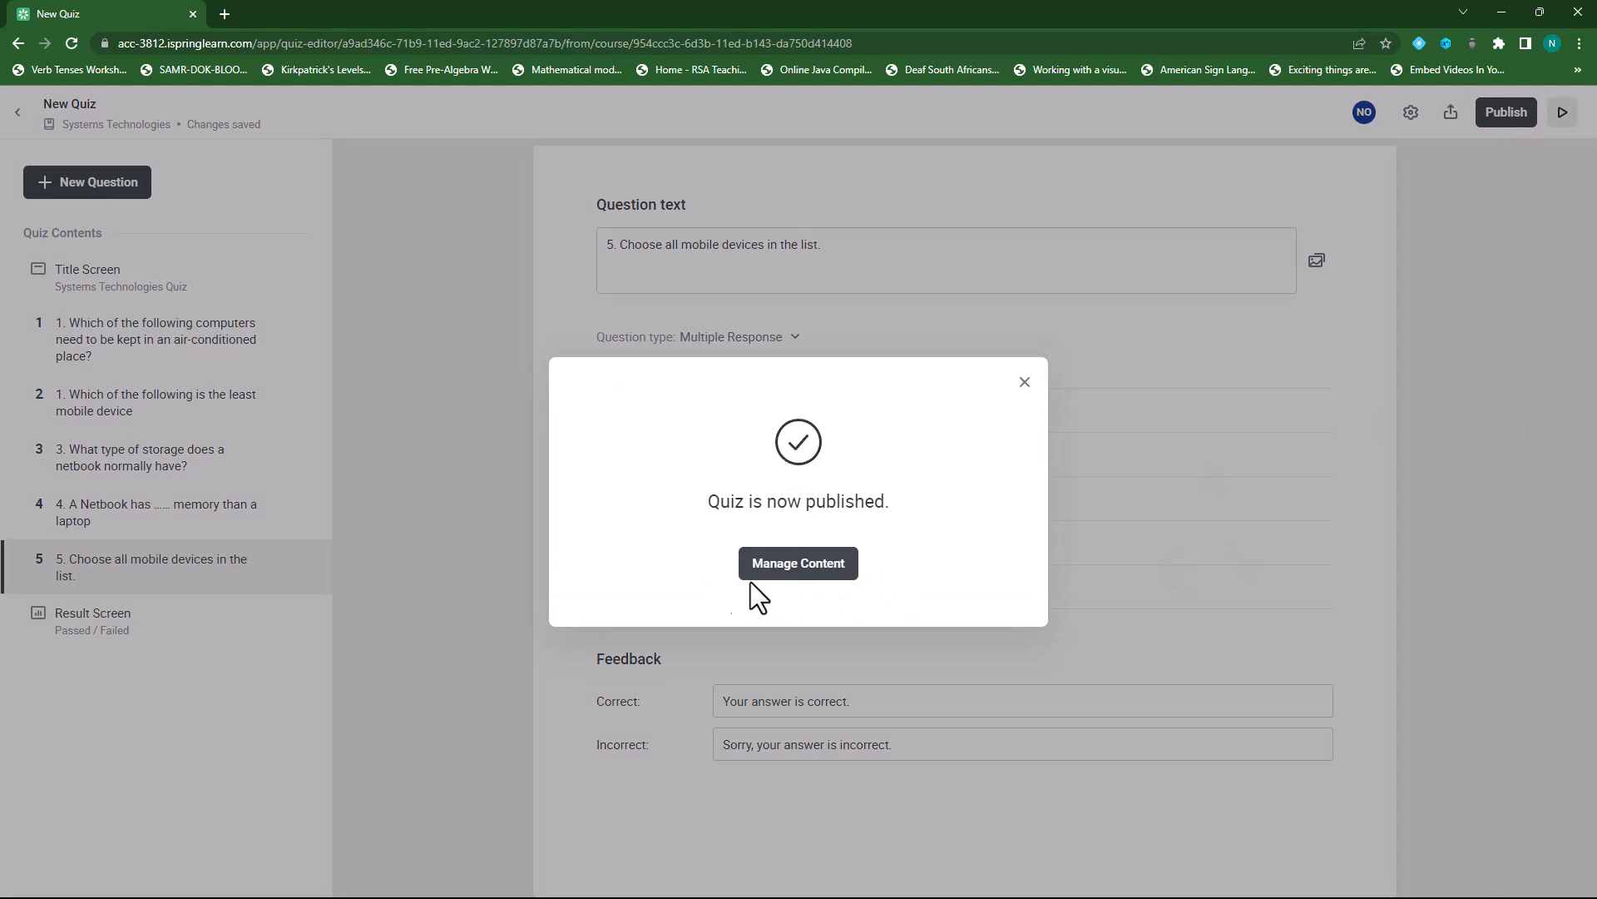
pyautogui.click(793, 574)
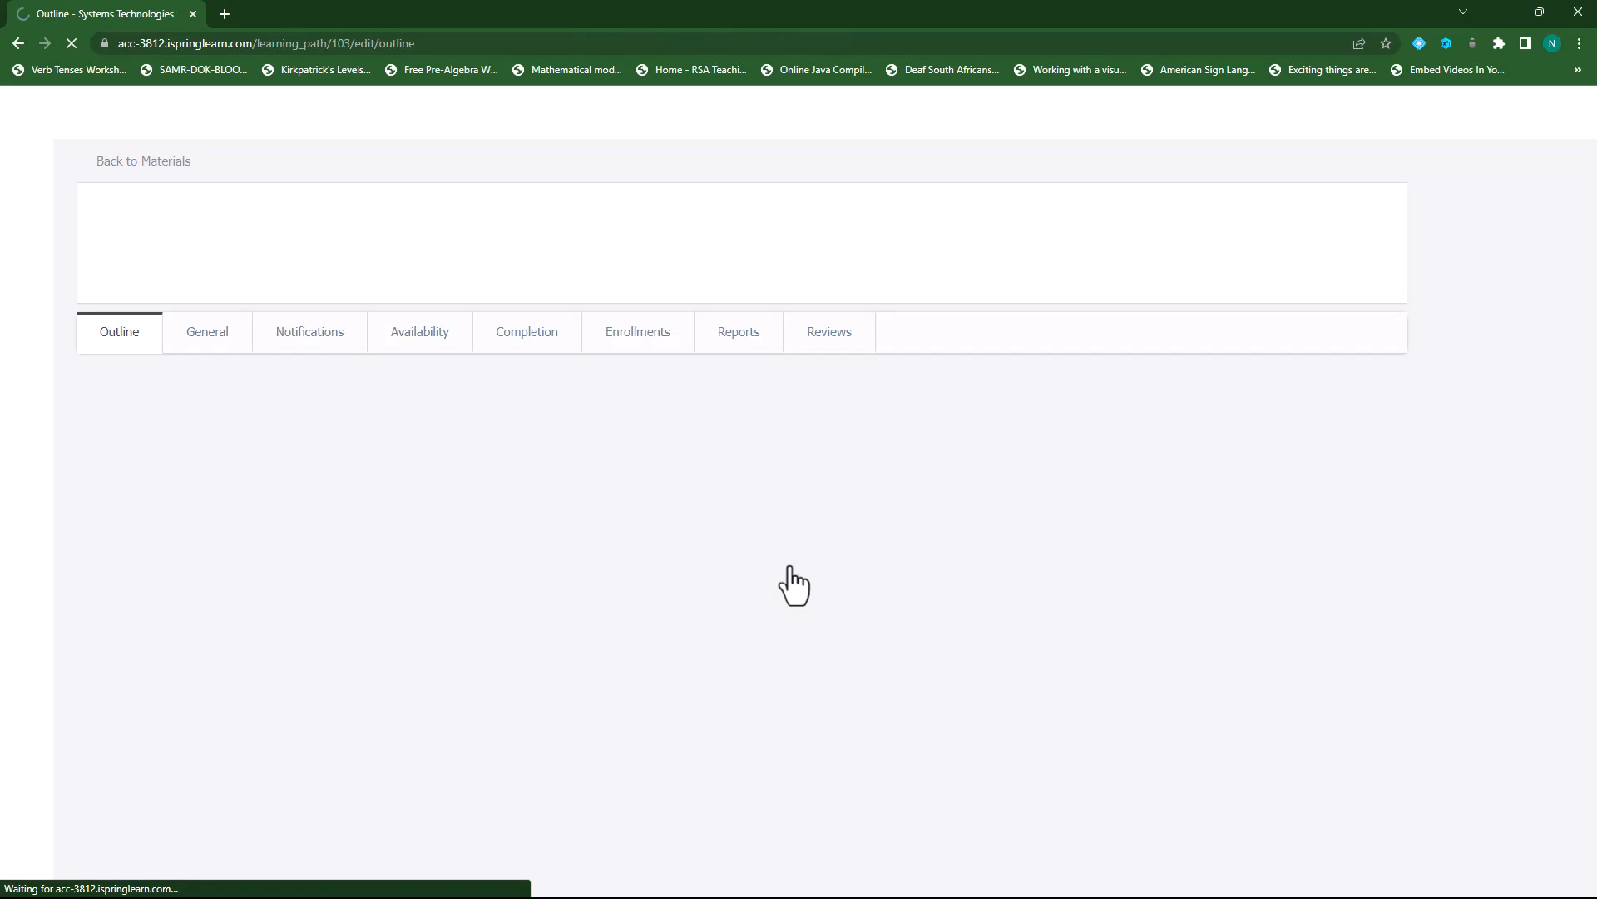
# Reopen New Quiz from the Formal Assessments section for editing and rename it with the title screen's name, "Systems Technologies Quiz".
pyautogui.scroll(-9, 543, 490)
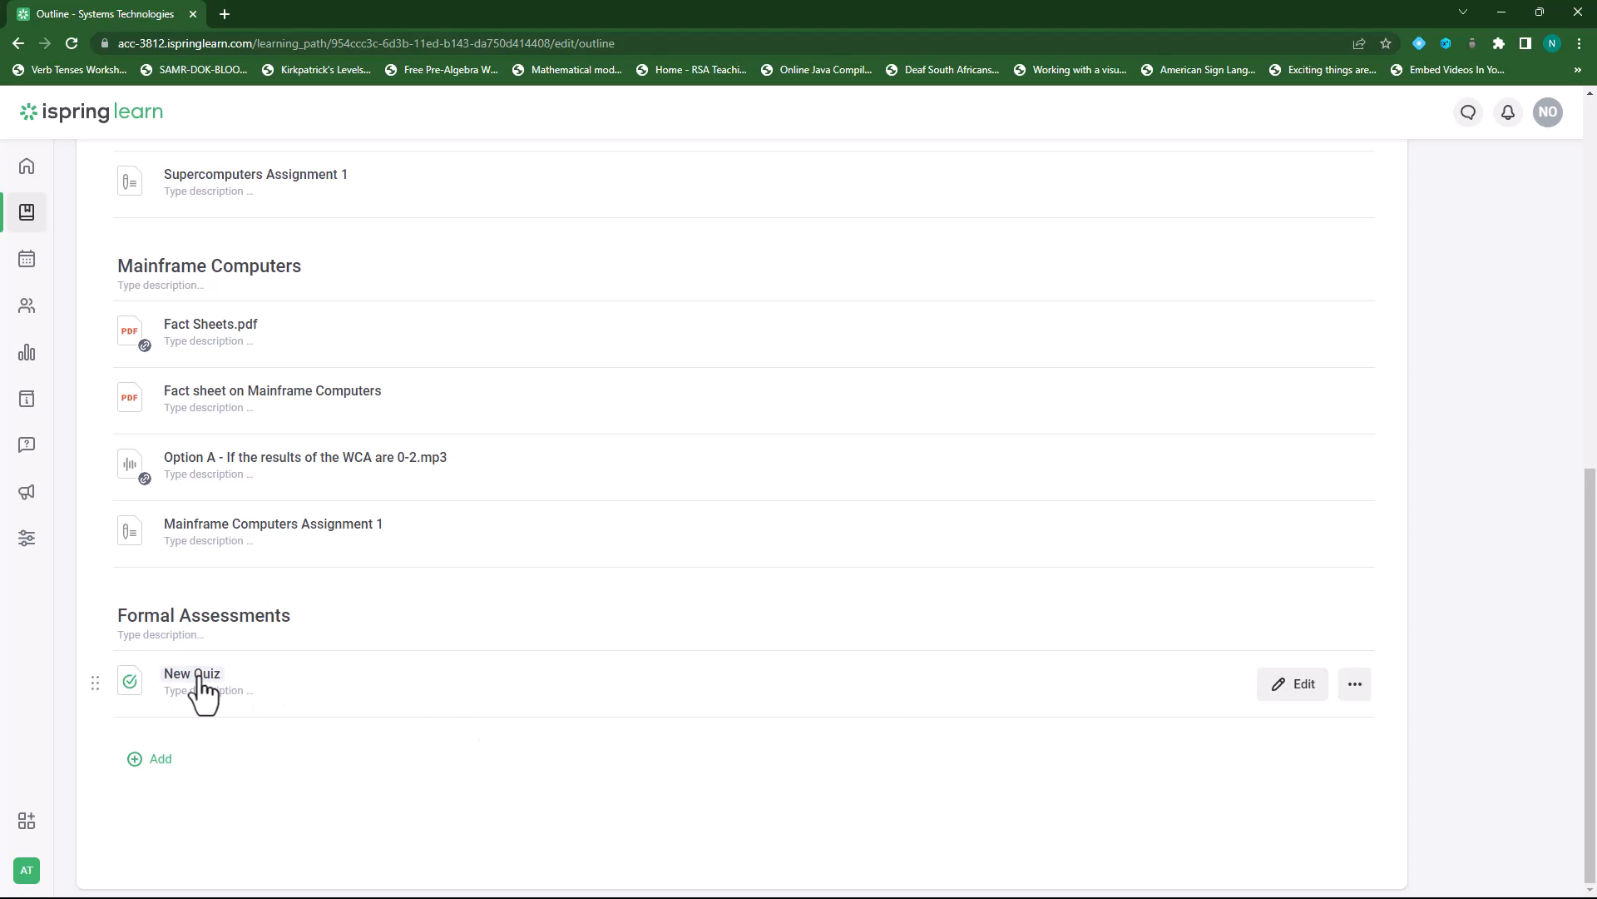
pyautogui.click(1284, 694)
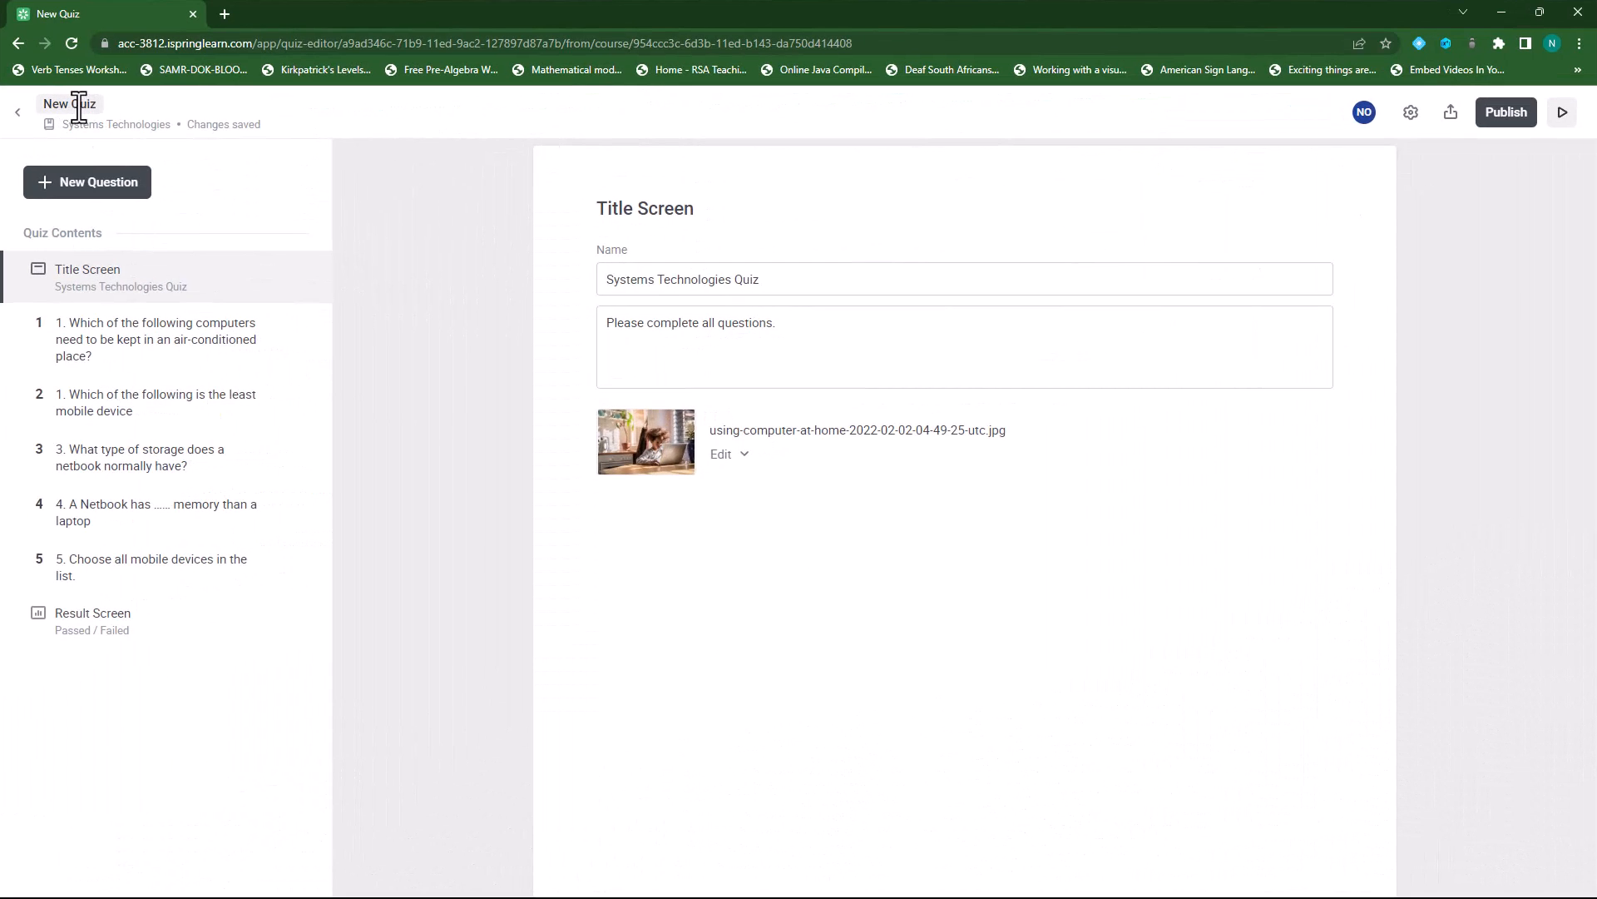
pyautogui.moveTo(779, 282); pyautogui.dragTo(609, 281)
pyautogui.hotkey('ctrl', 'c')
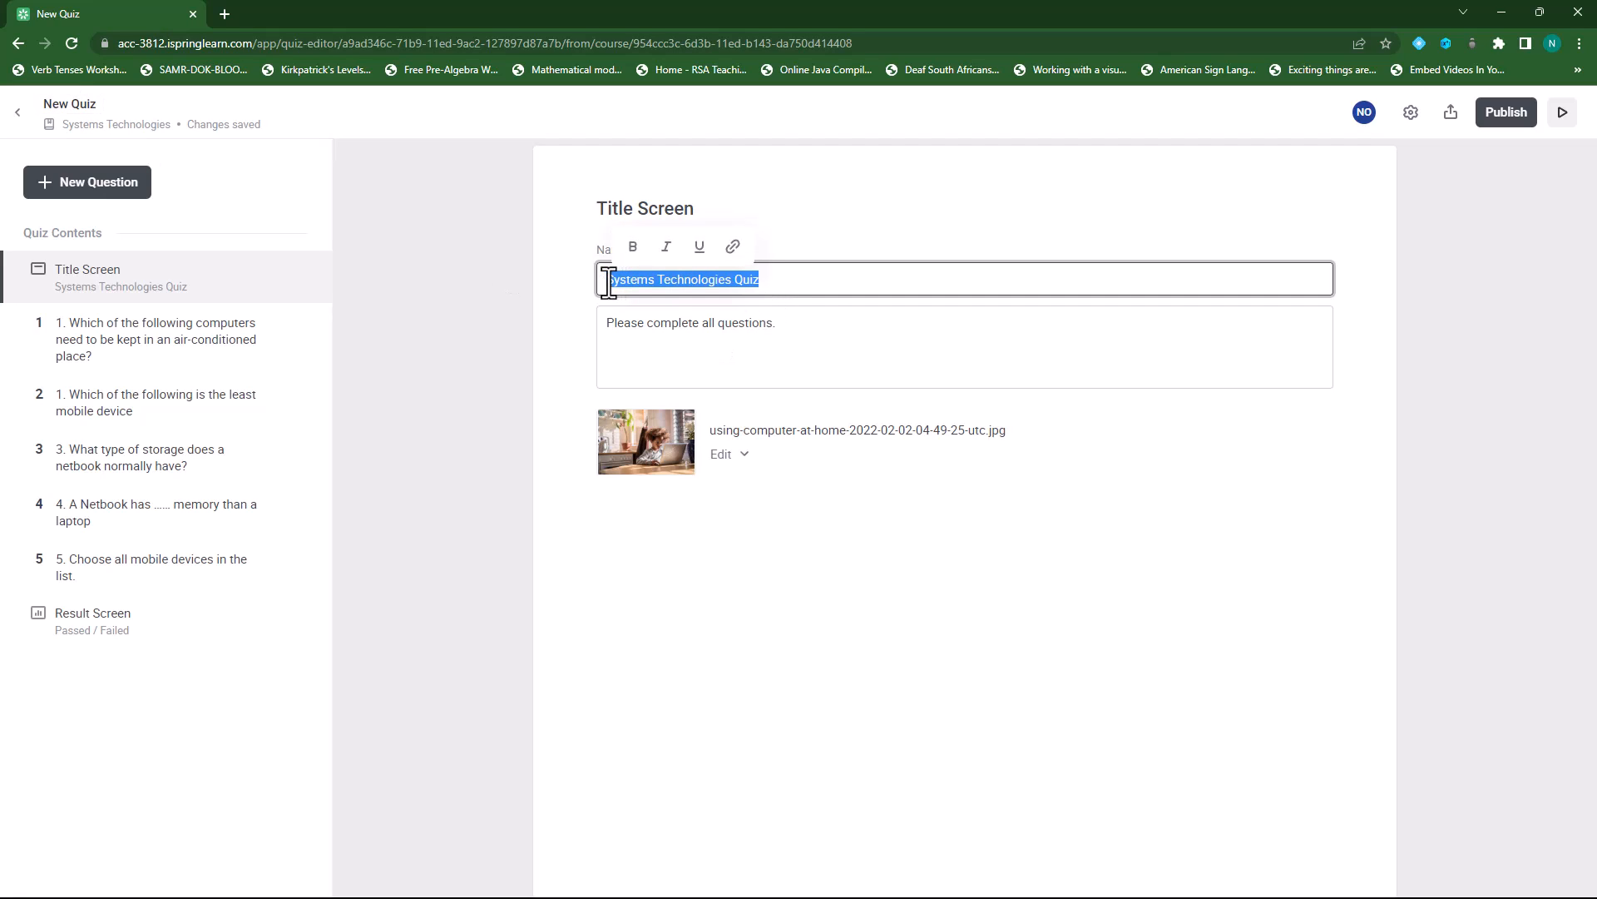
pyautogui.click(94, 106)
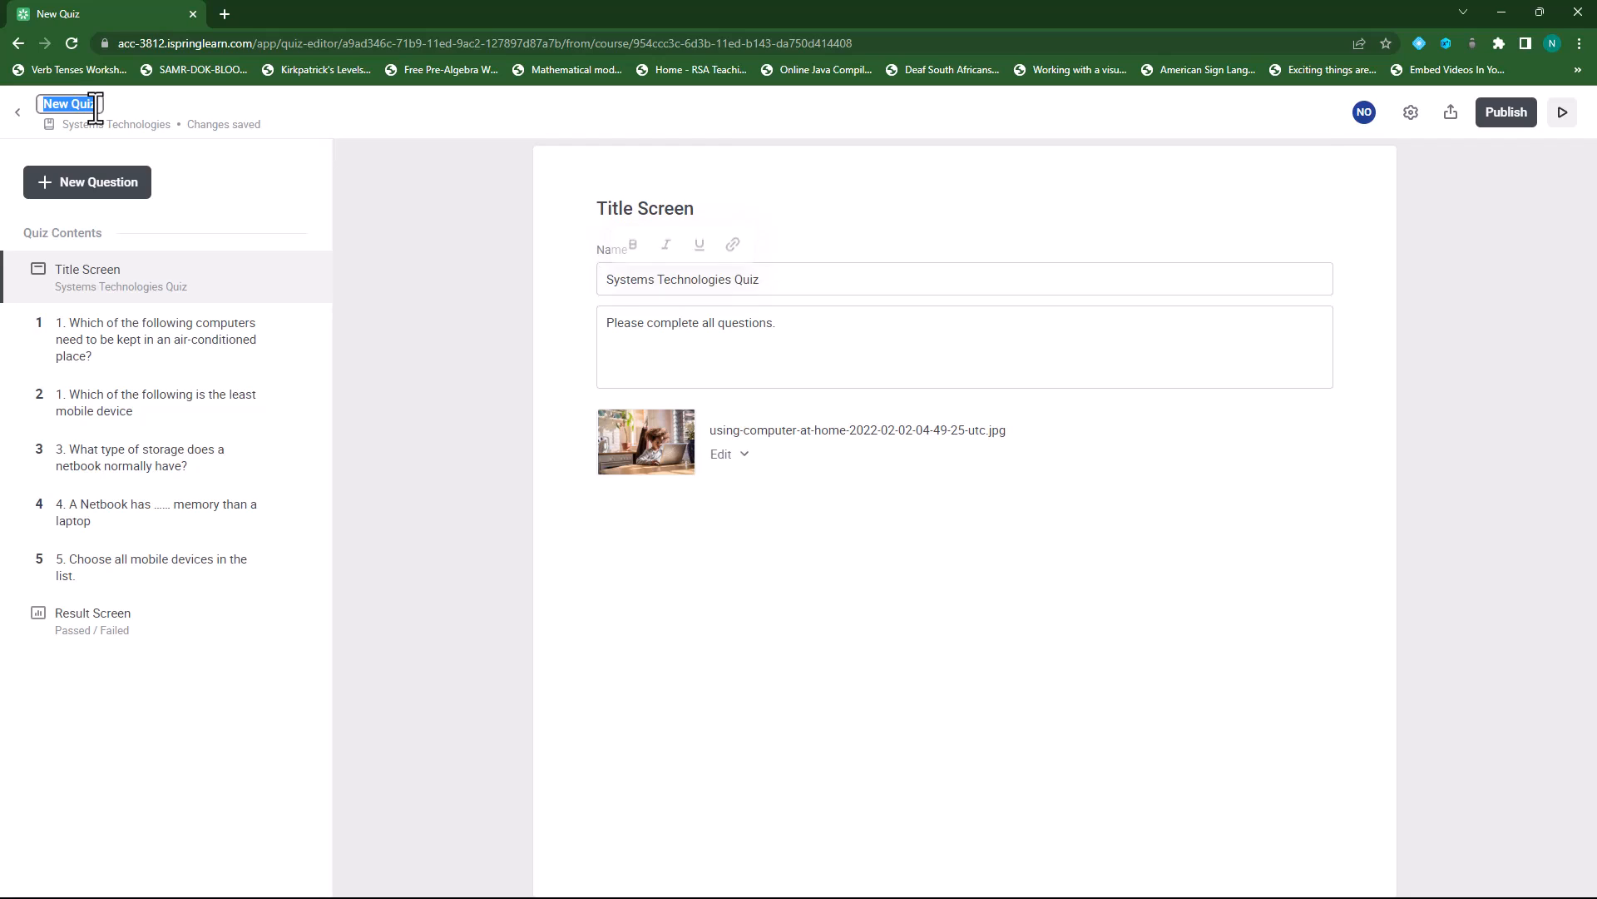
pyautogui.hotkey('ctrl', 'v')
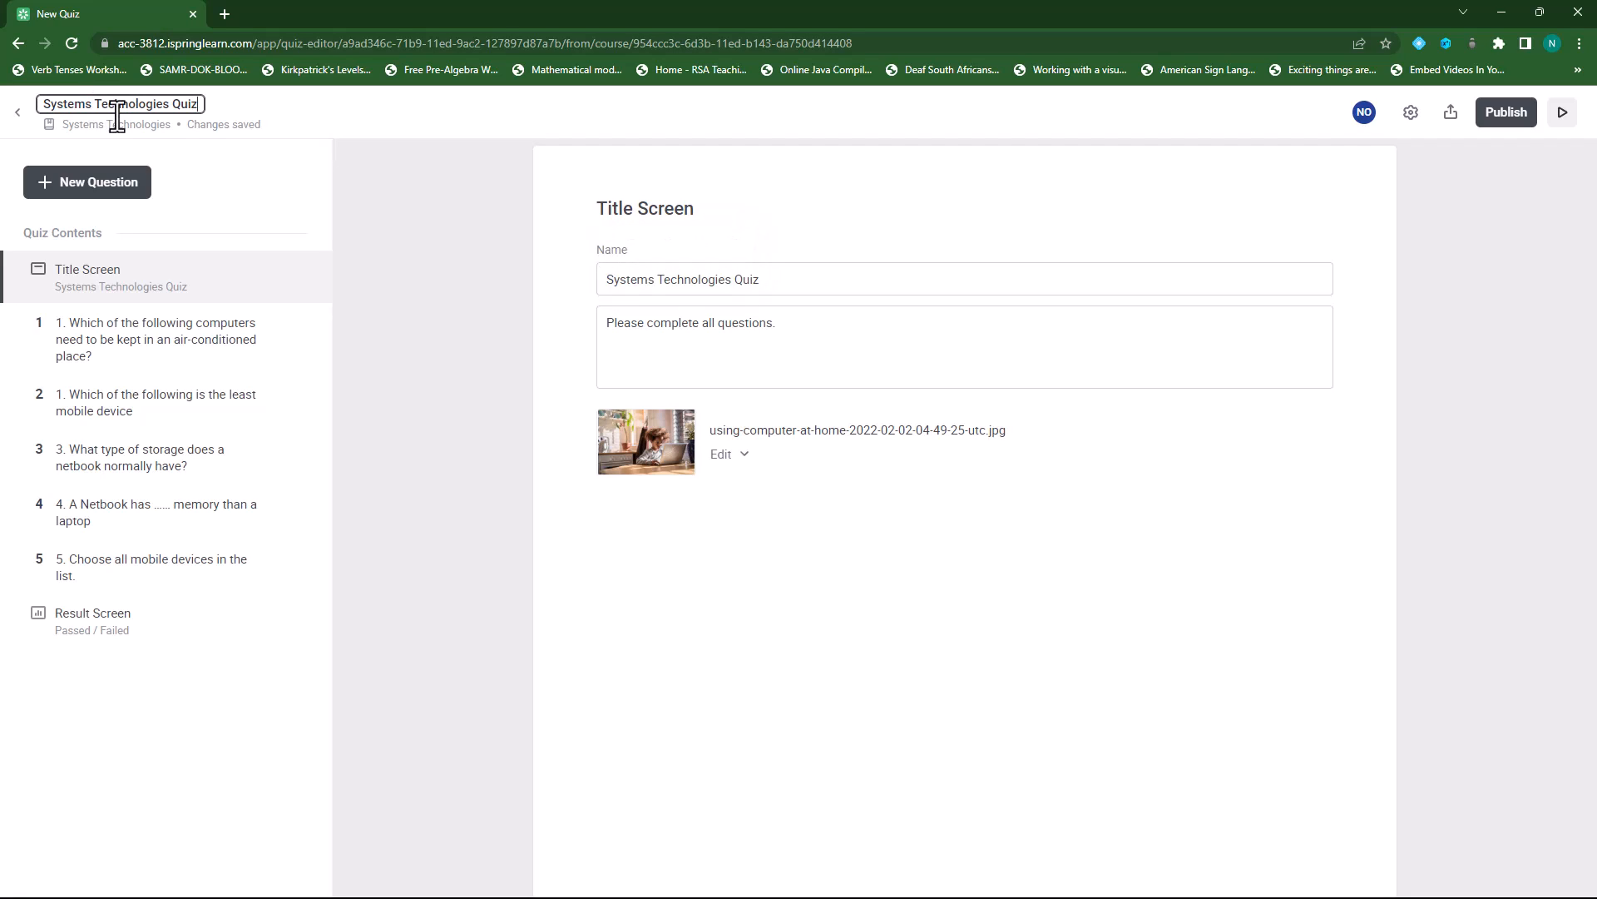
# Confirm the quiz's new name, publish the quiz again, and return to the Formal Assessments section of the course outline.
pyautogui.press('Return')
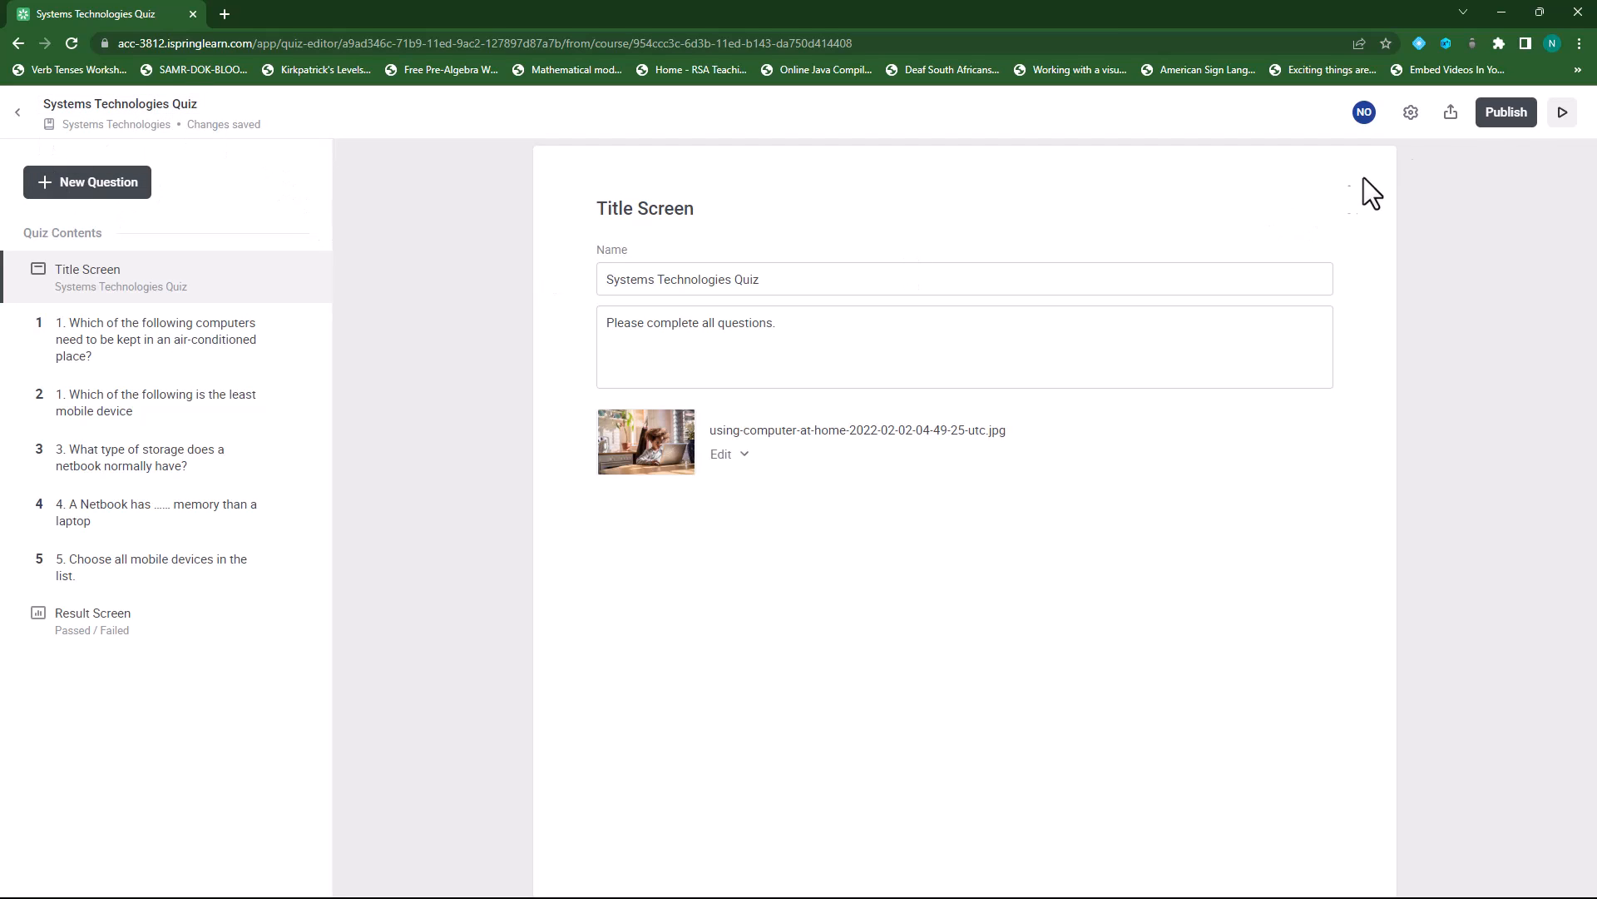
pyautogui.click(1507, 113)
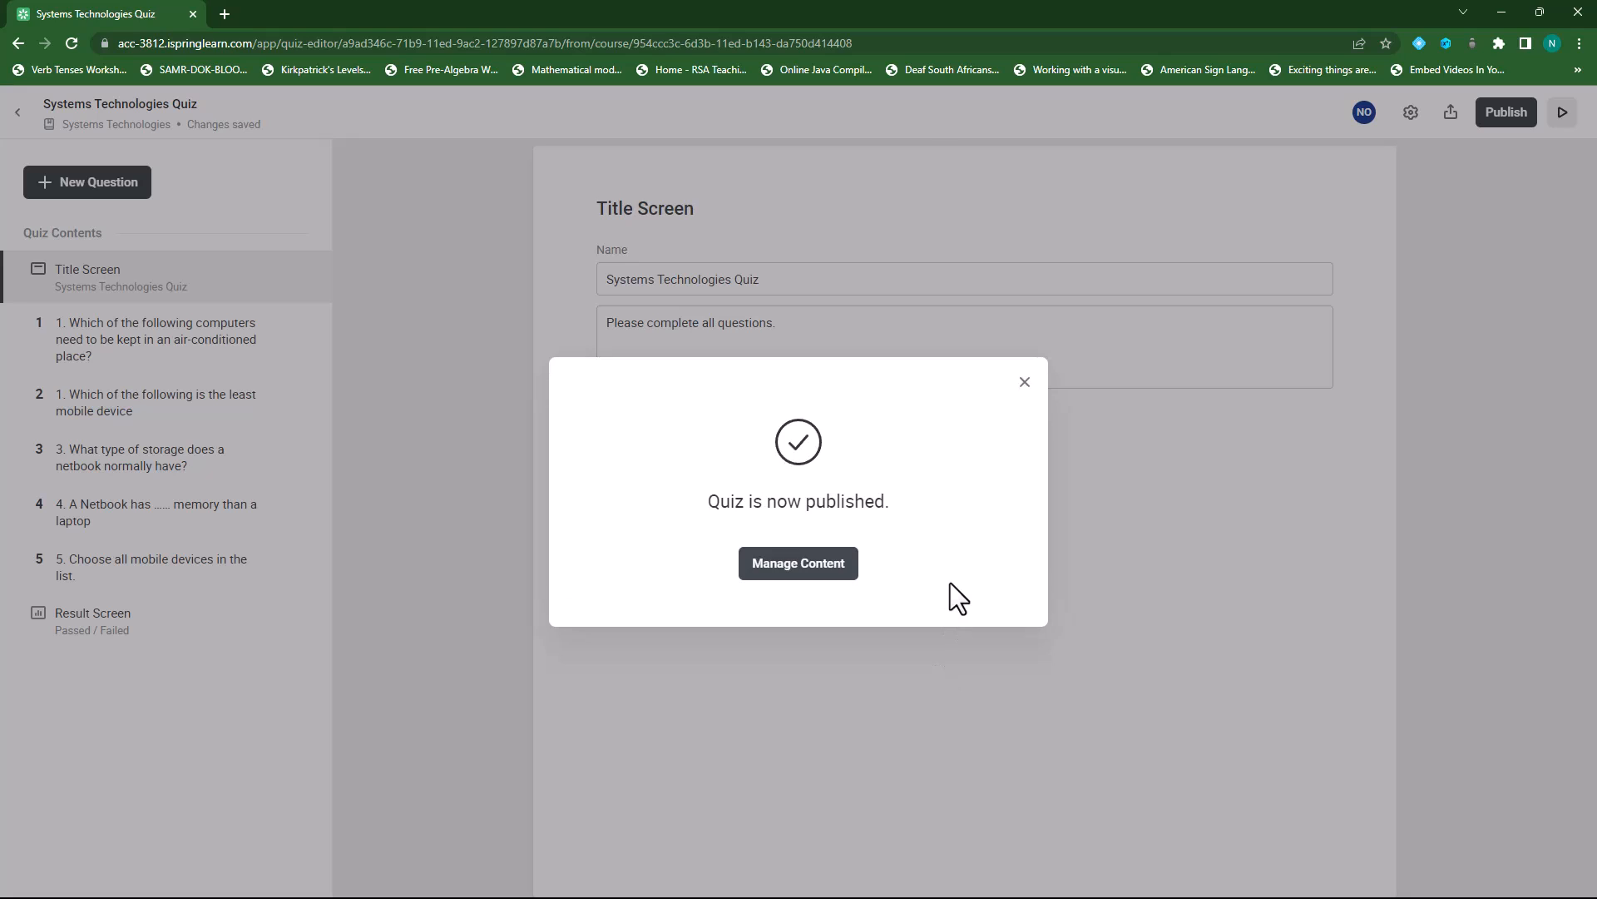
pyautogui.click(813, 576)
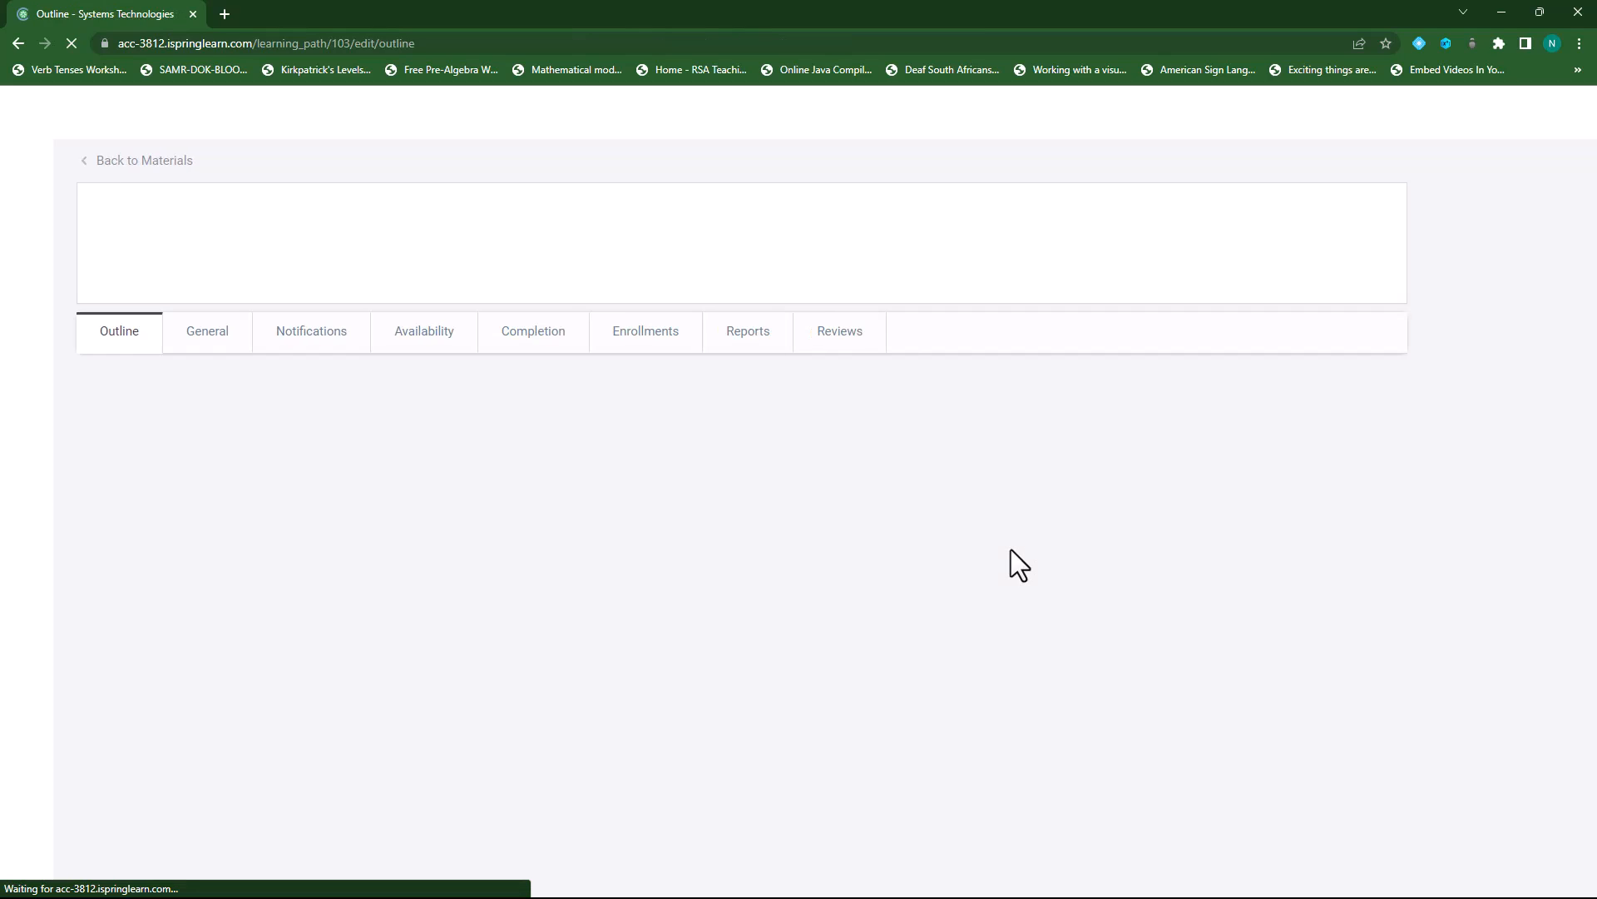
pyautogui.scroll(-9, 571, 537)
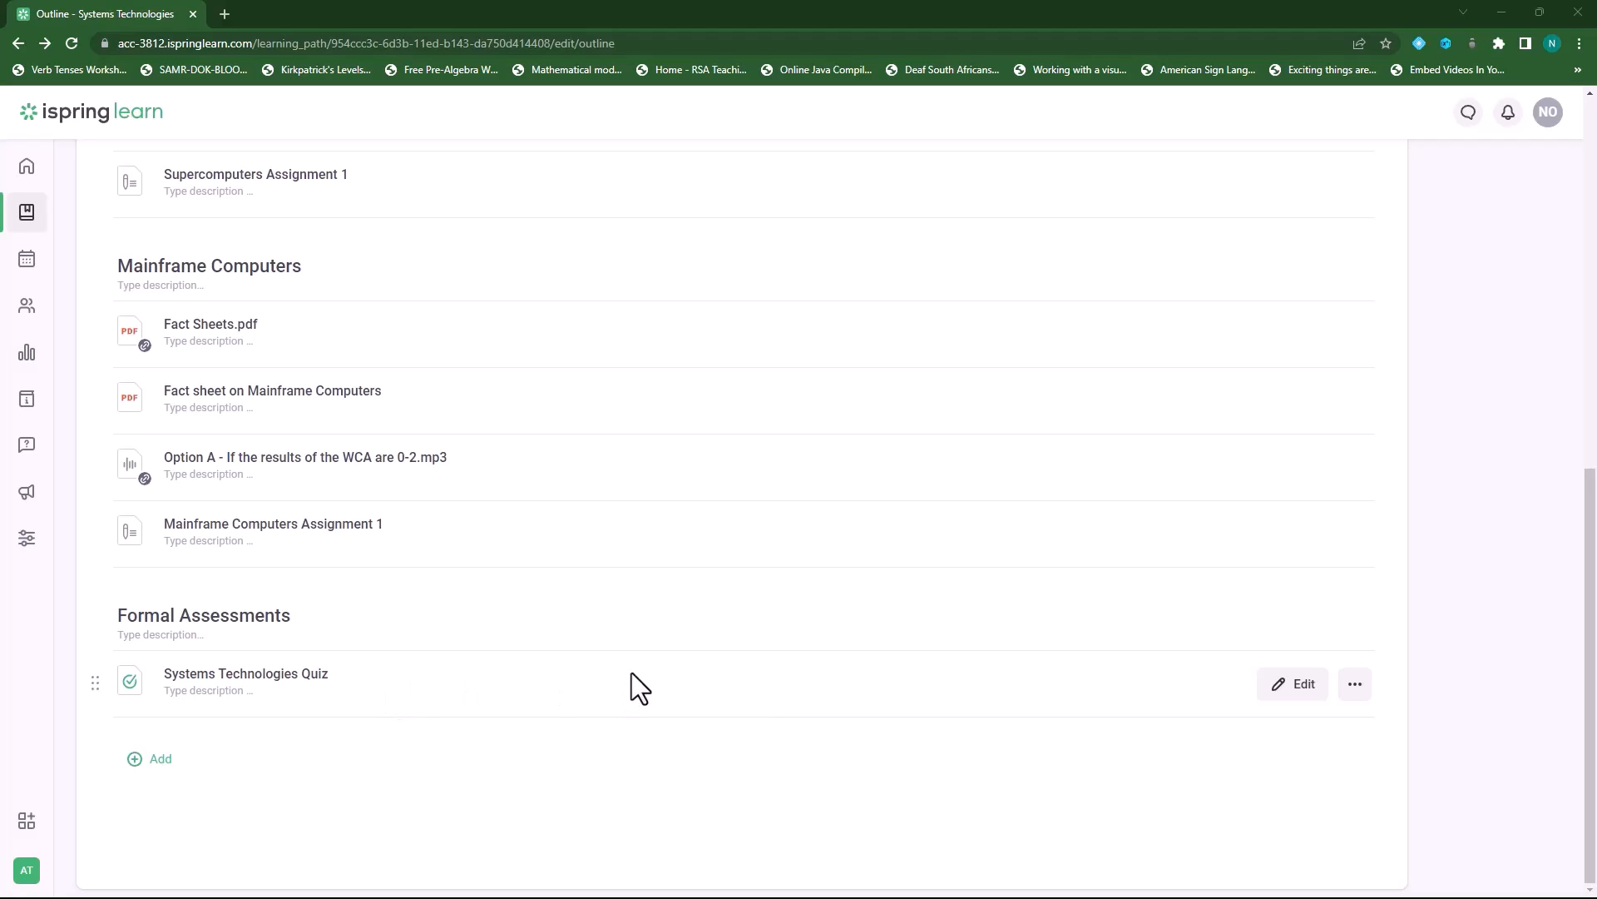
# Open the Systems Technologies Quiz's settings and limit the number of attempts to 1.
pyautogui.click(1286, 687)
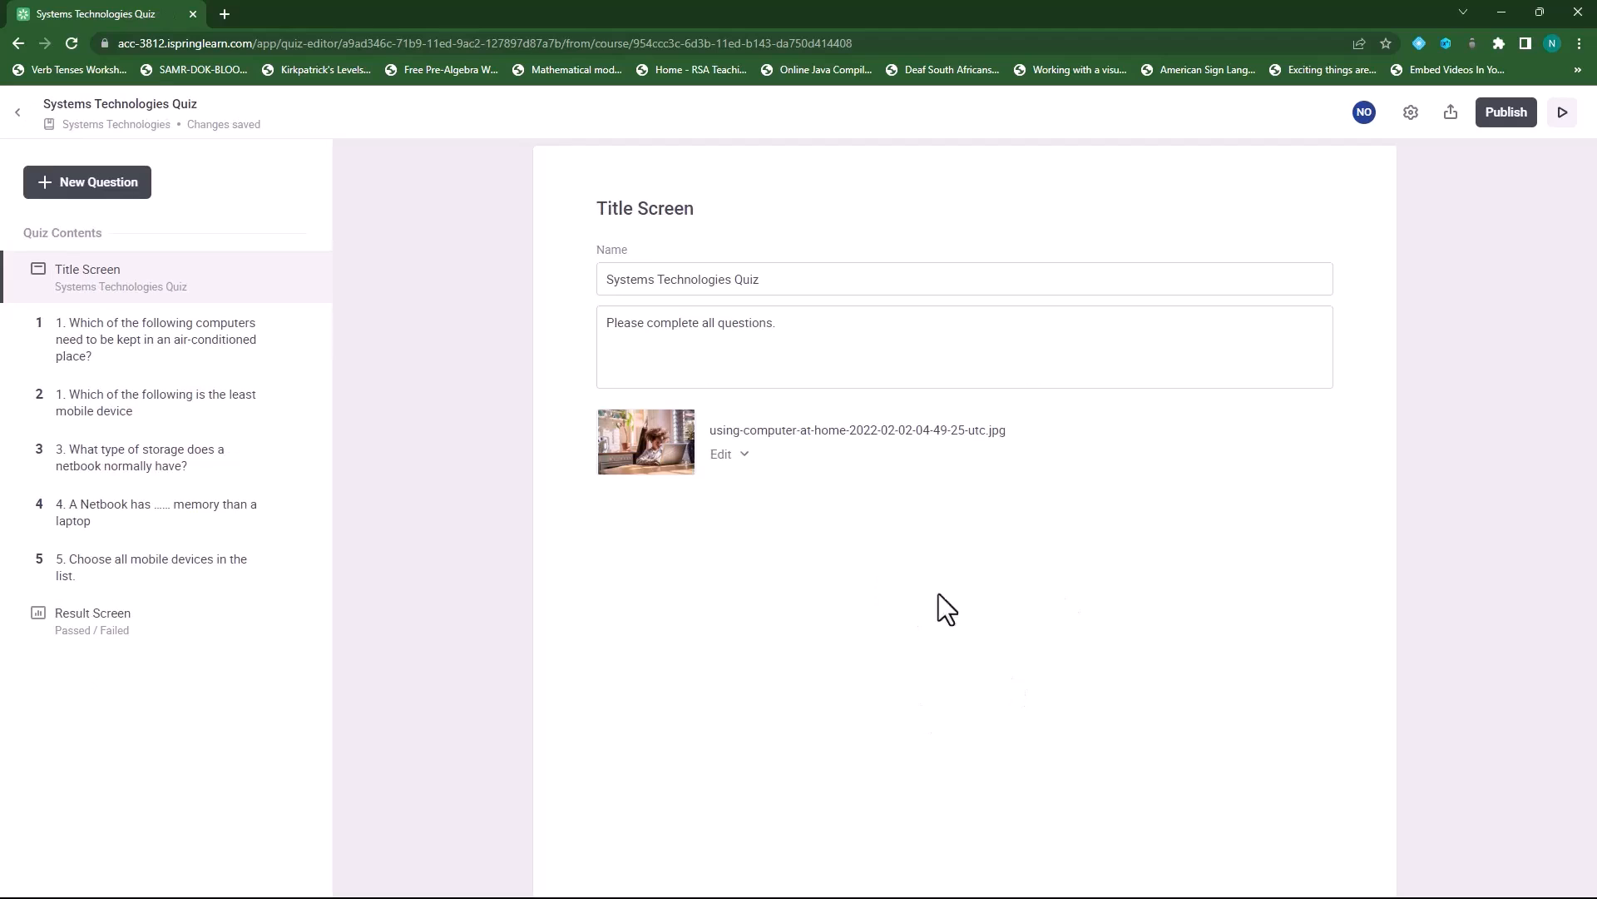
pyautogui.click(1411, 114)
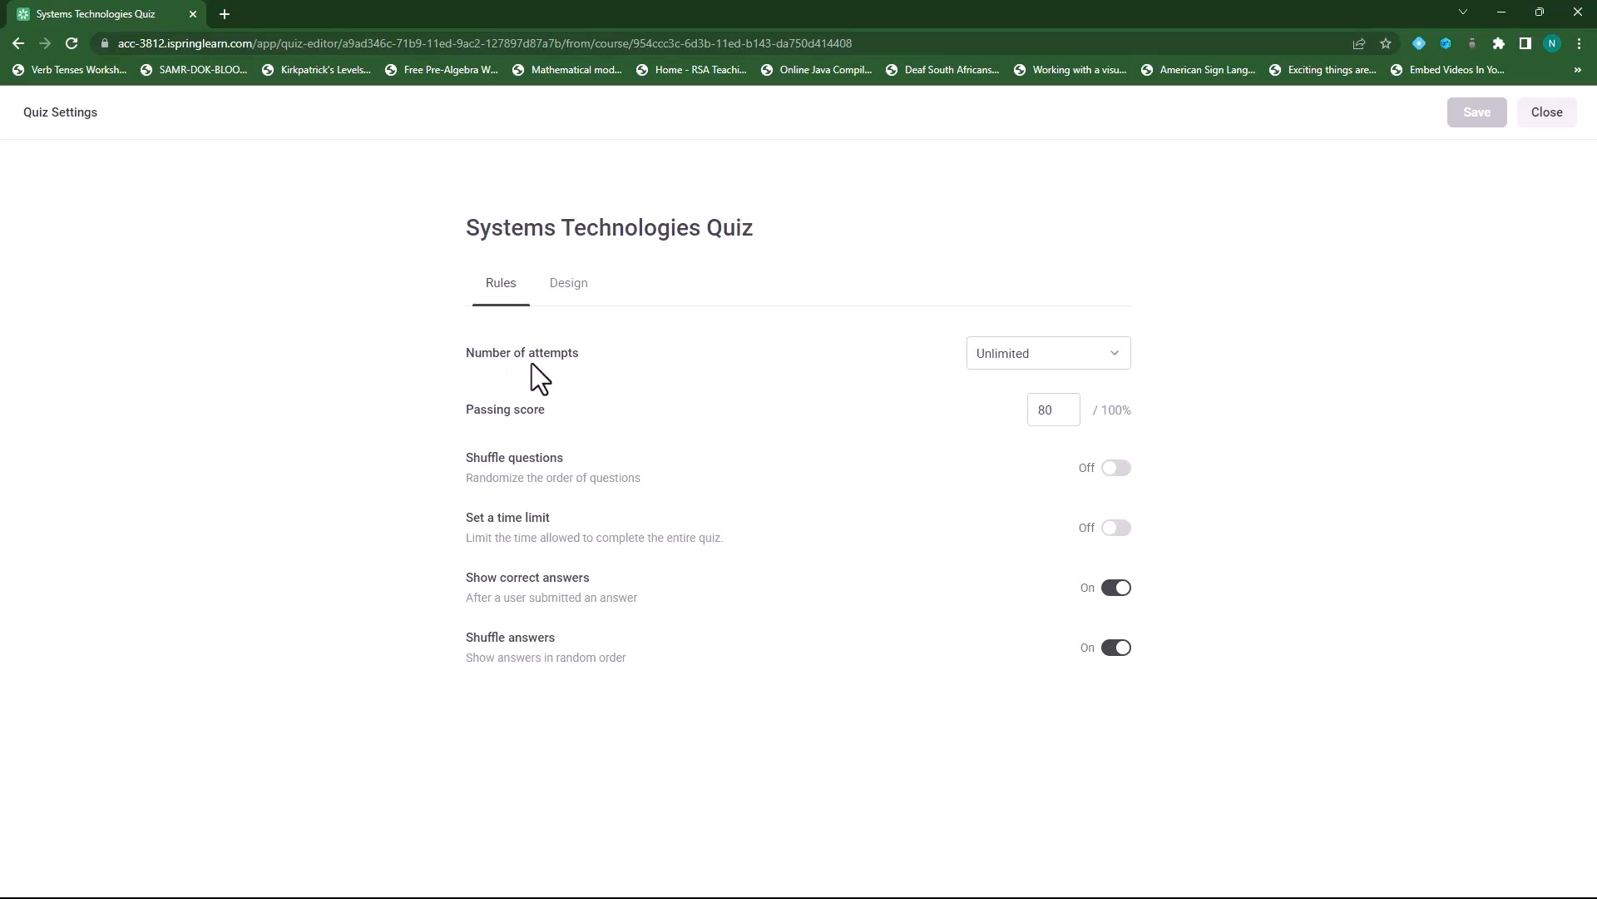
pyautogui.click(1079, 358)
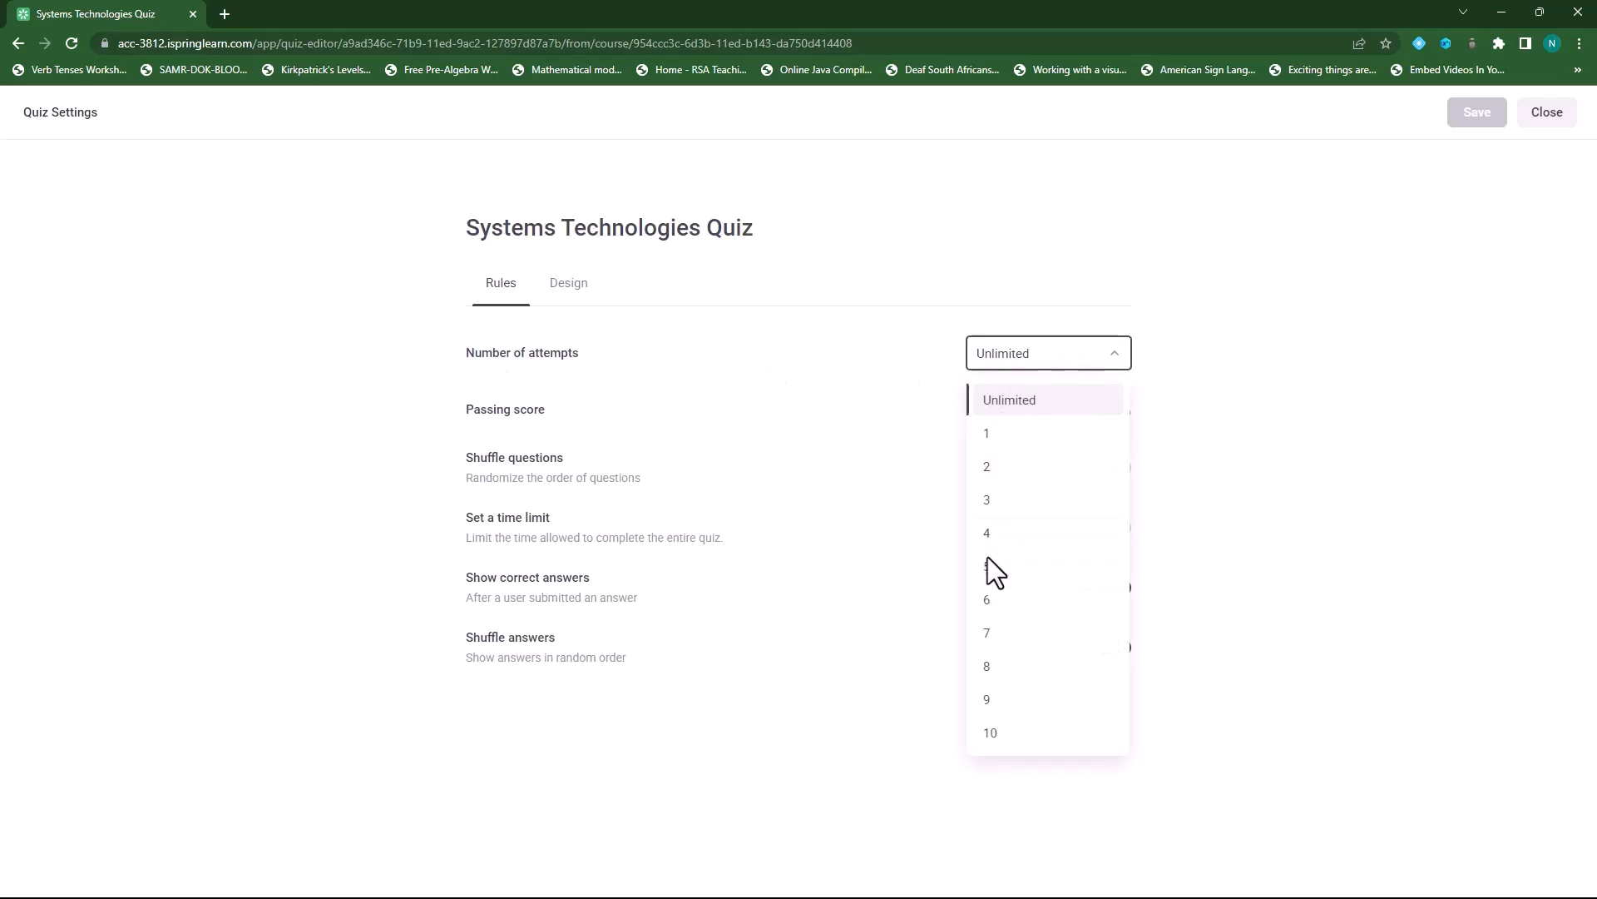
pyautogui.click(1006, 439)
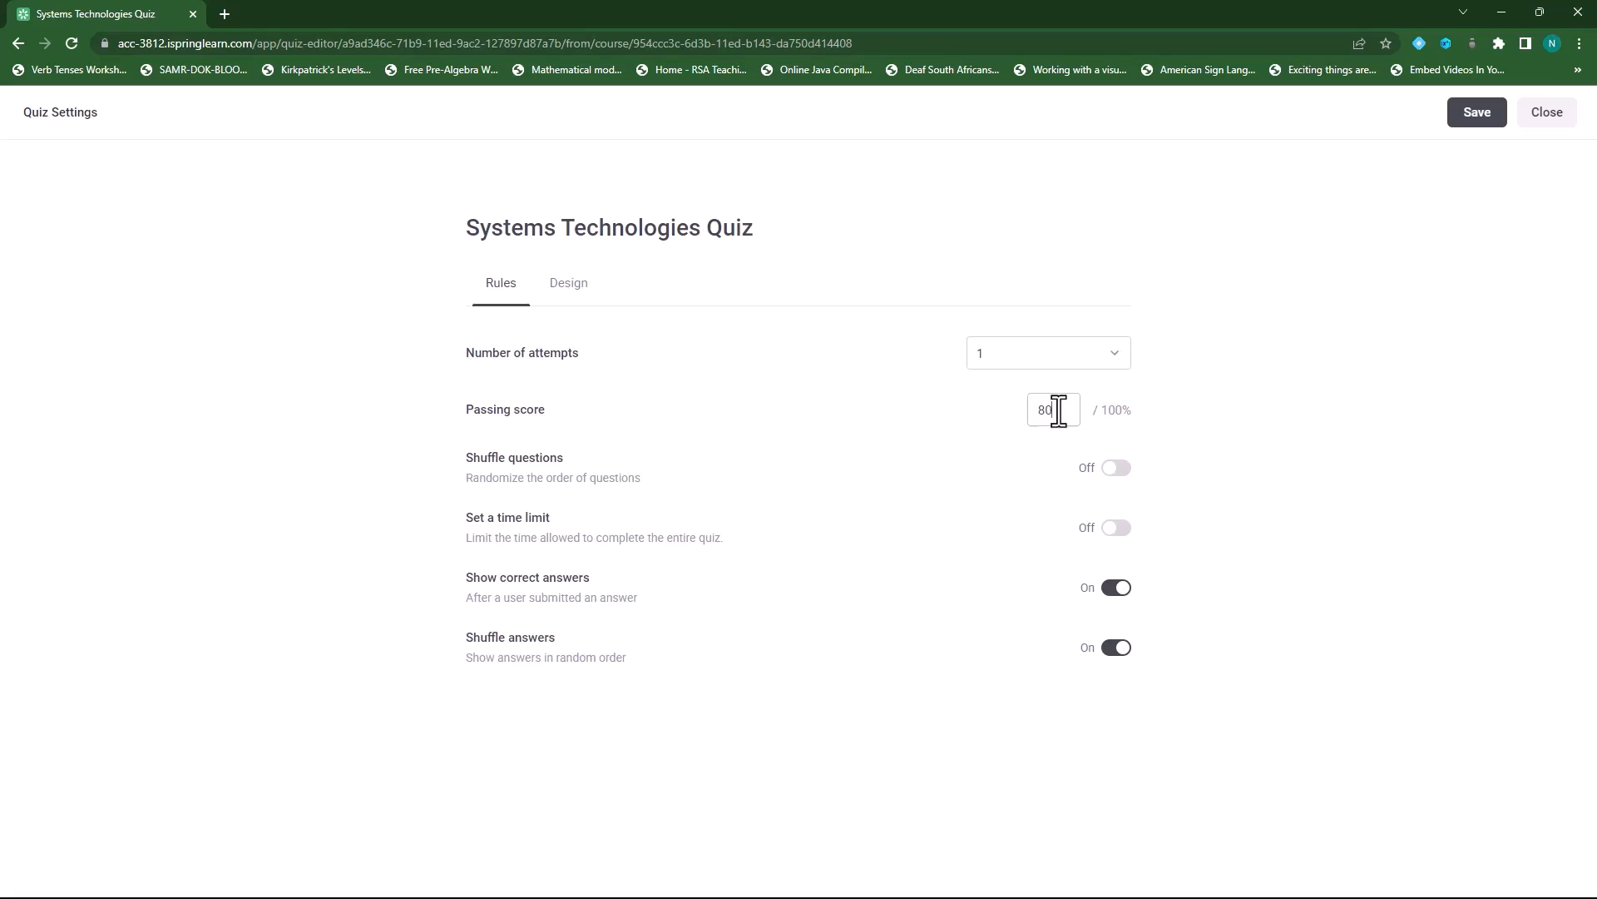
# Keep the passing score at 80% and turn on question shuffling and the time limit for the quiz.
pyautogui.moveTo(1029, 409); pyautogui.dragTo(1055, 414)
pyautogui.click(807, 453)
pyautogui.click(1115, 472)
pyautogui.click(1116, 527)
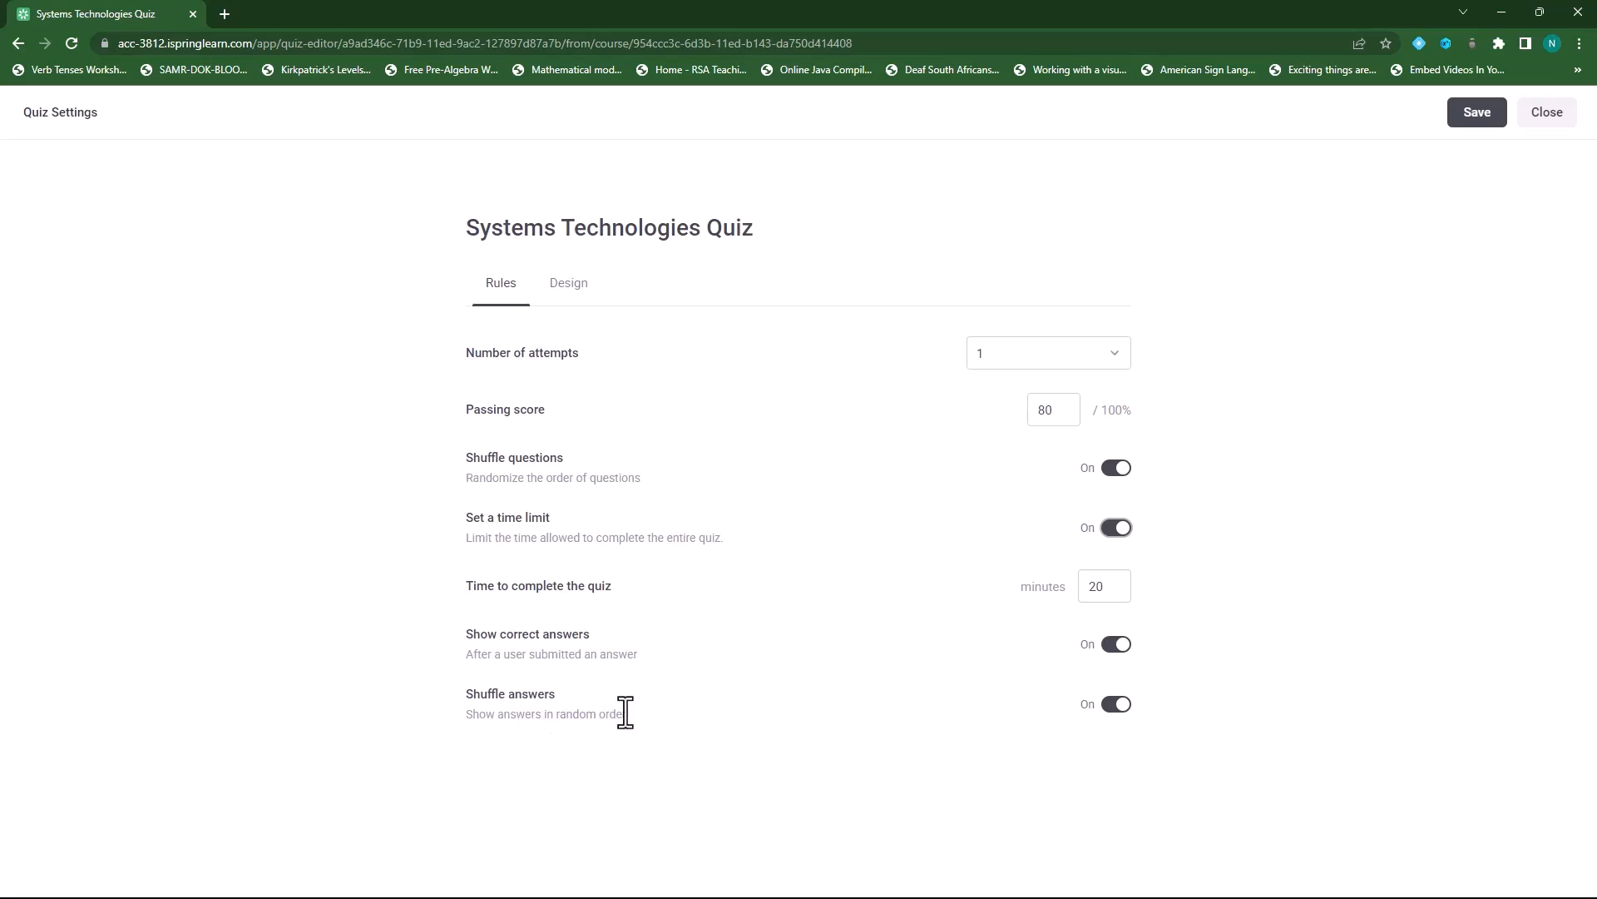
# Set the quiz design's accent color to orange and save the quiz settings.
pyautogui.click(571, 287)
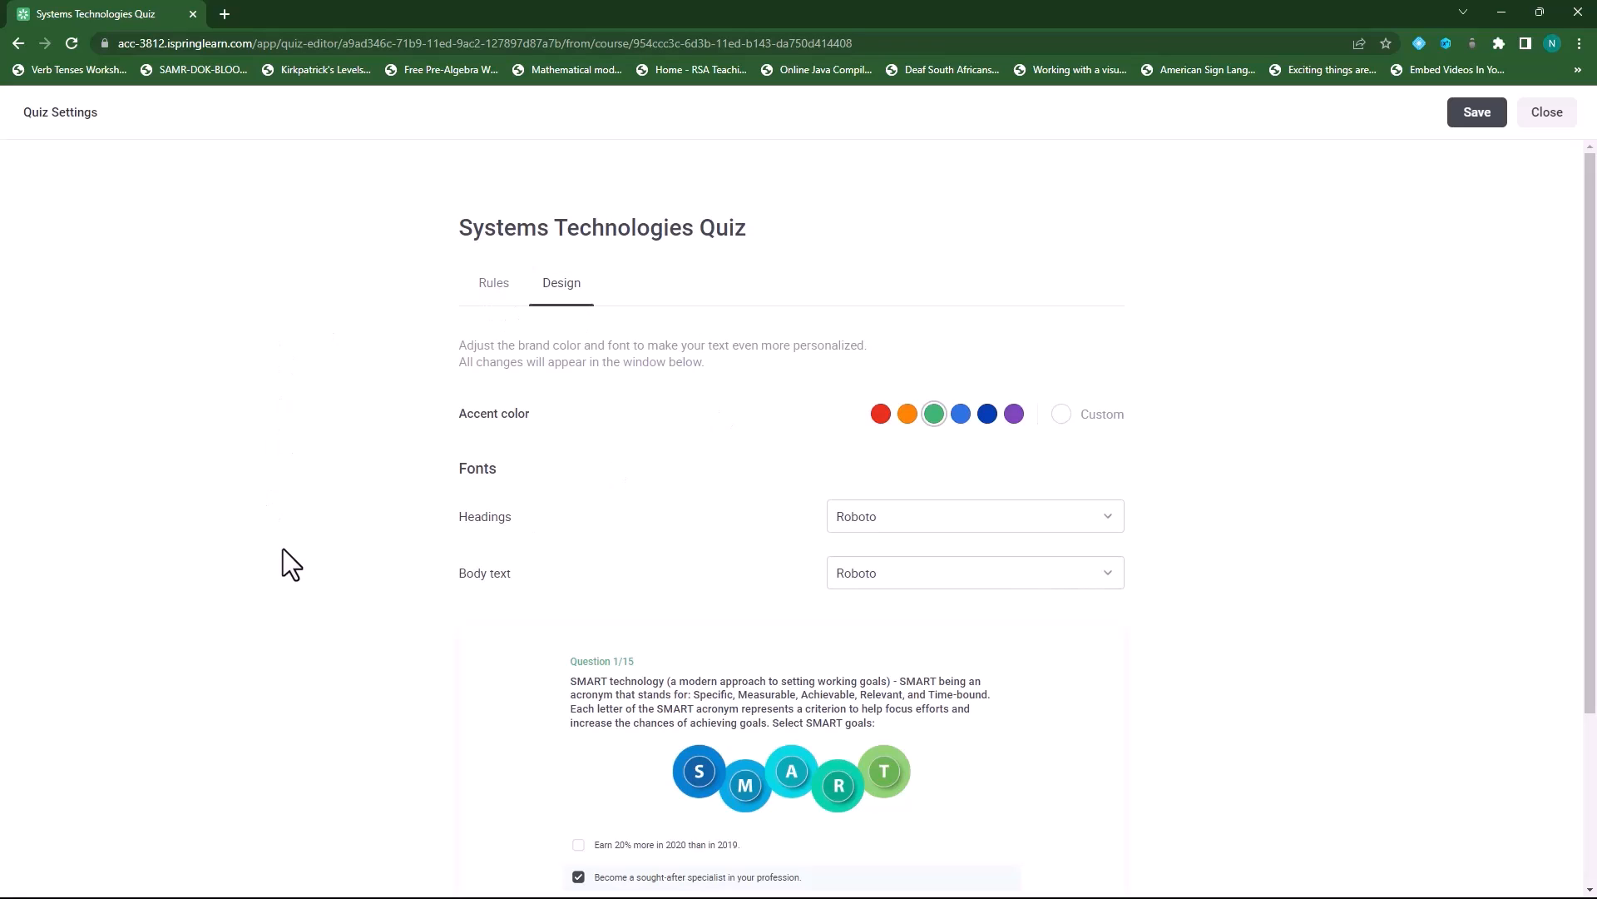
pyautogui.click(908, 415)
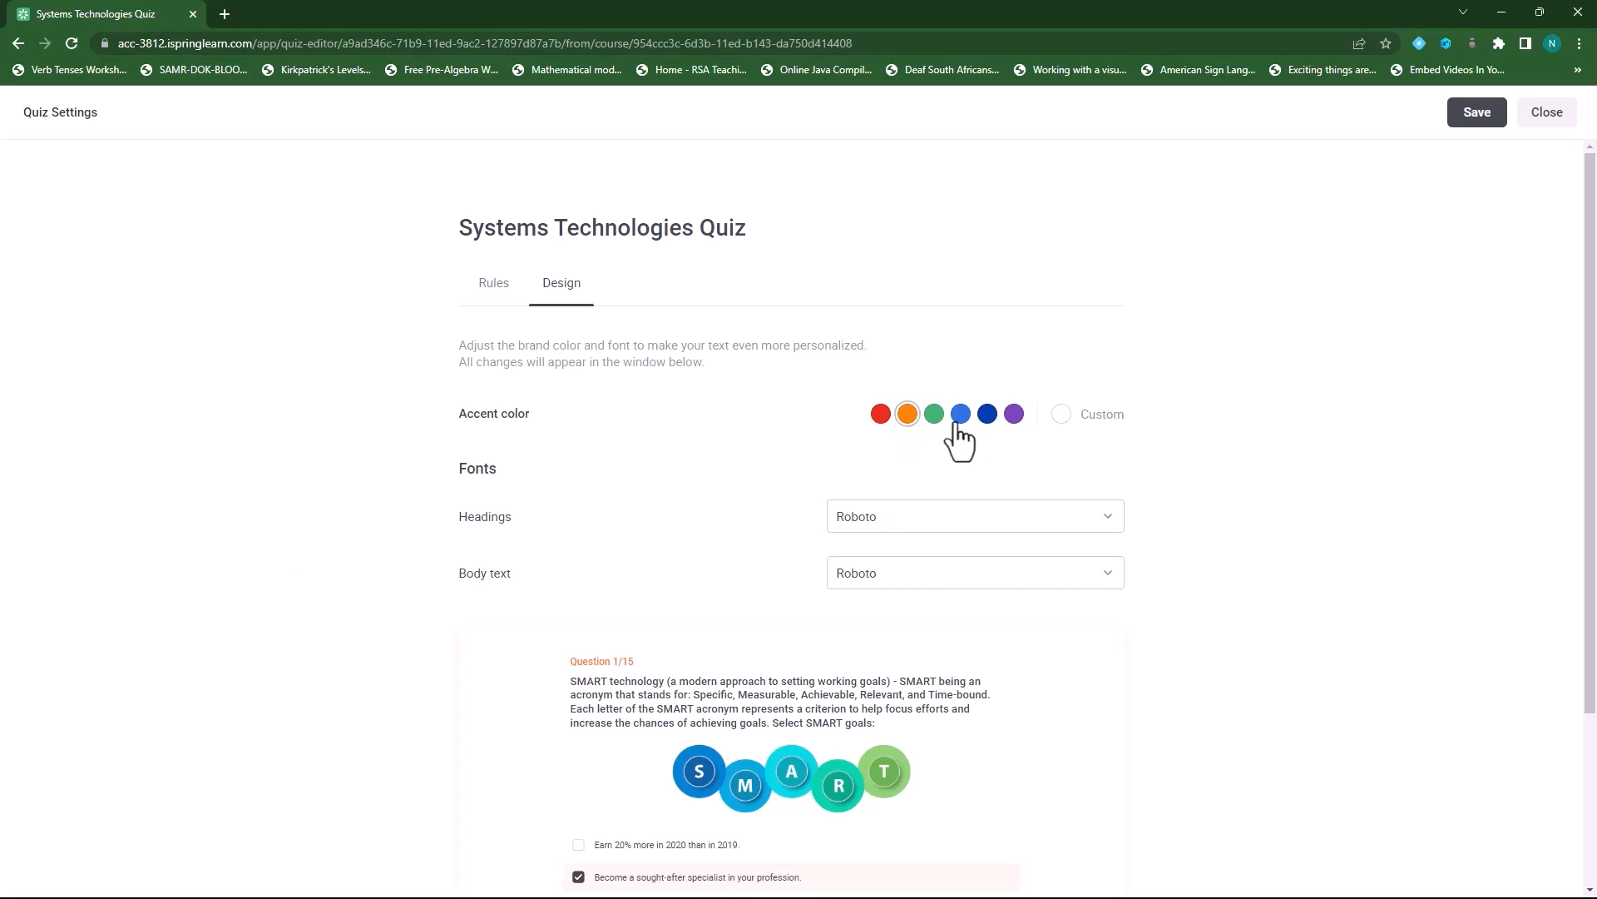
pyautogui.click(1063, 416)
pyautogui.click(1326, 504)
pyautogui.click(1476, 125)
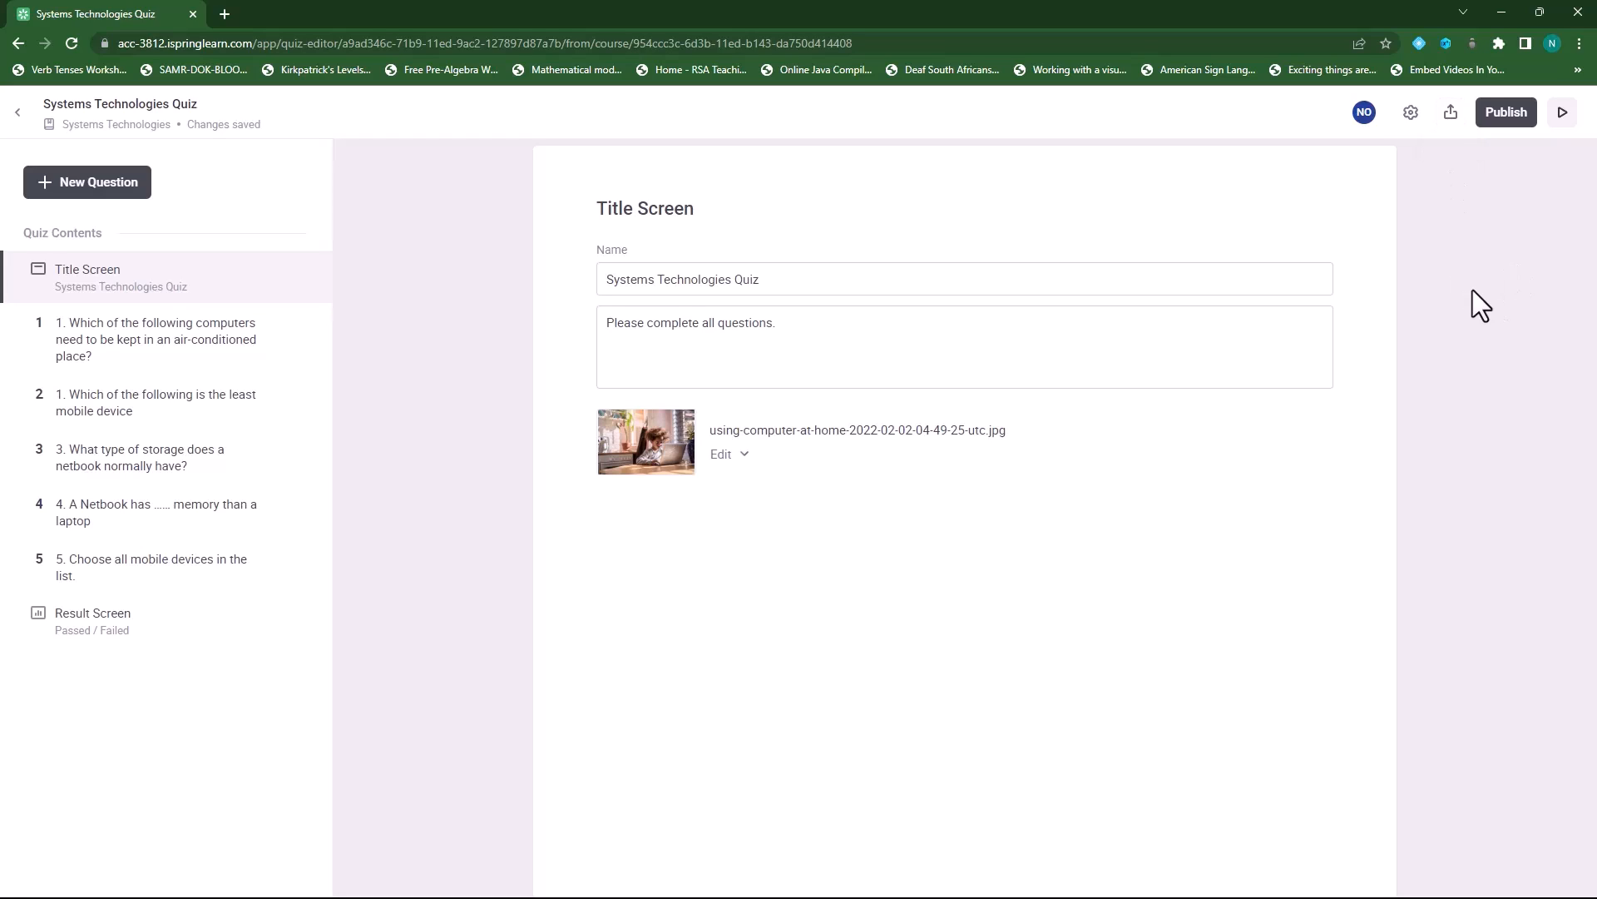
# Preview the quiz and examine the title and instruction text on its start screen.
pyautogui.click(1563, 118)
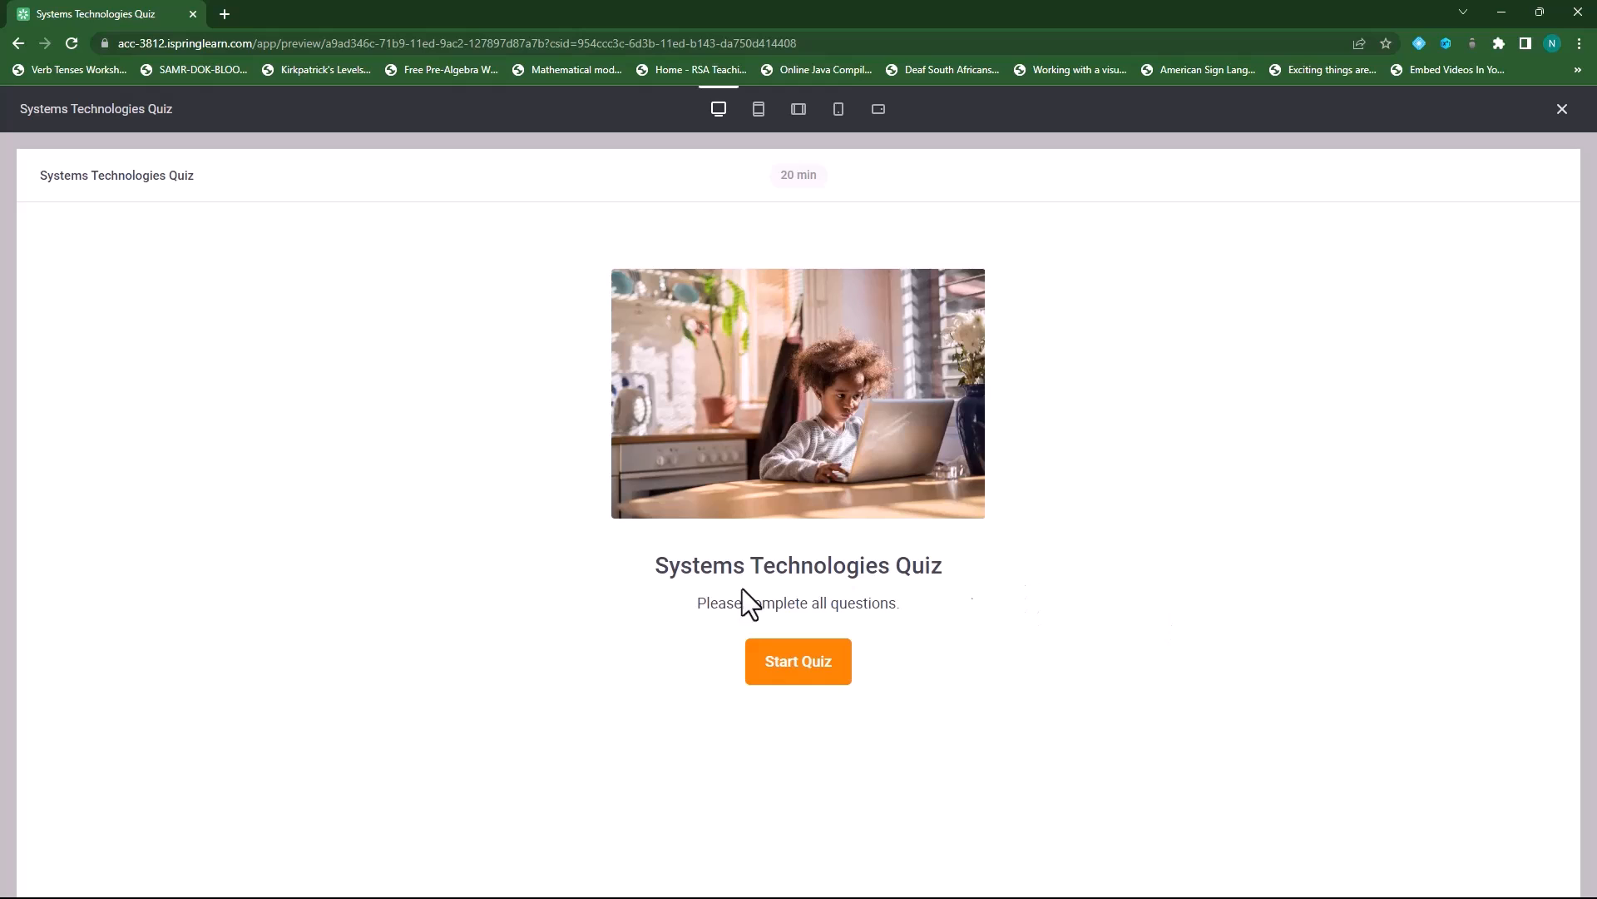
pyautogui.moveTo(657, 570); pyautogui.dragTo(965, 570)
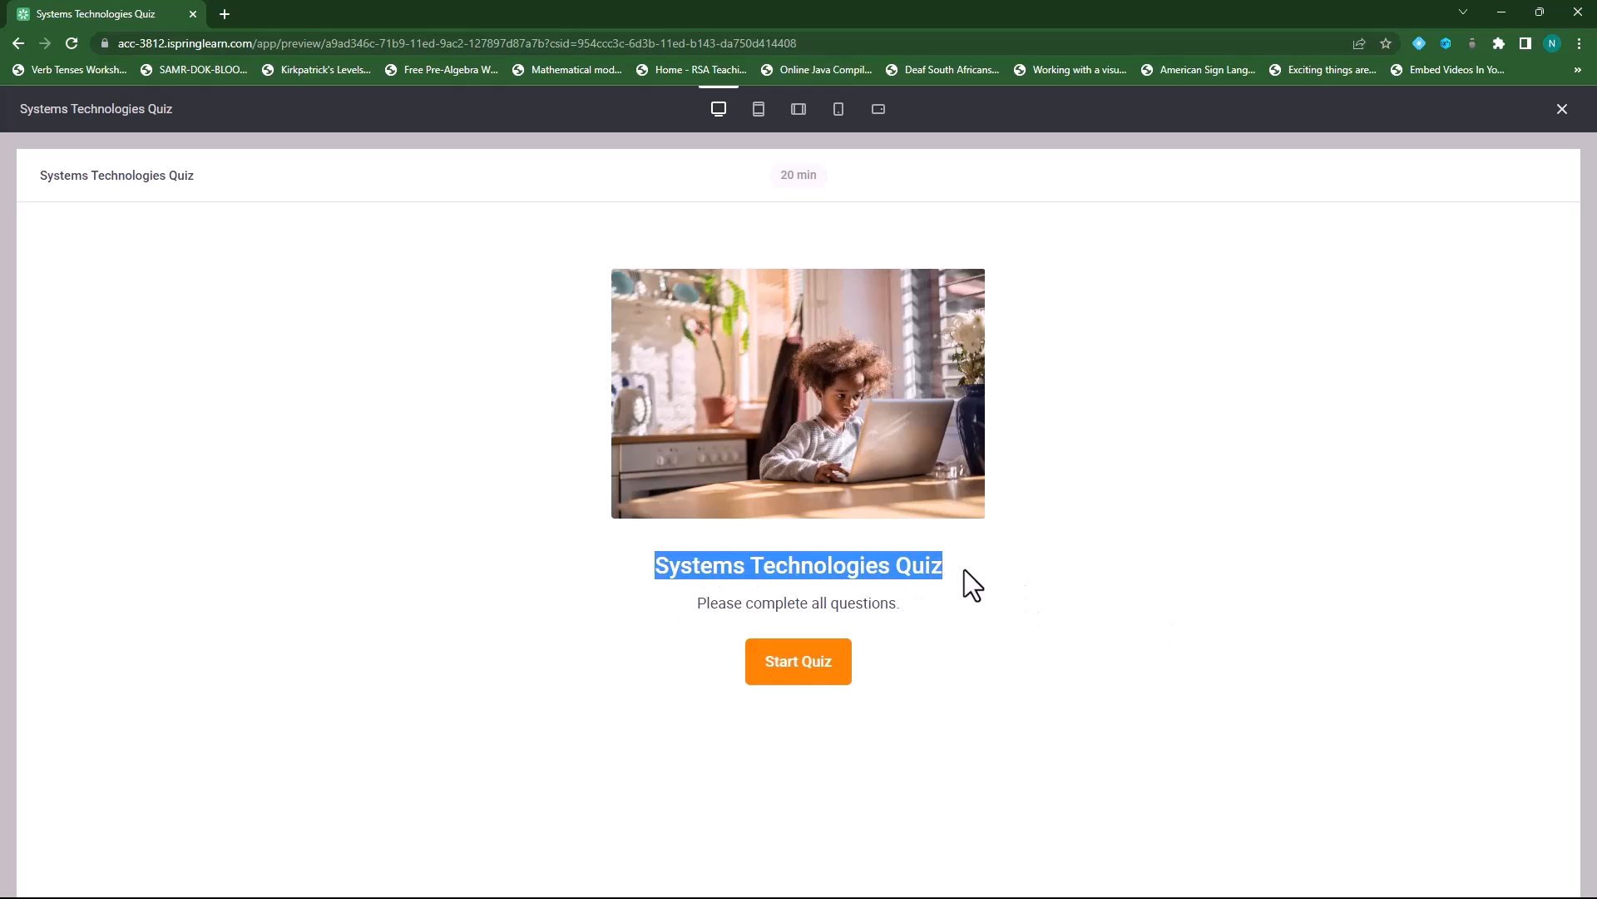
pyautogui.click(703, 606)
pyautogui.moveTo(701, 606); pyautogui.dragTo(927, 604)
pyautogui.doubleClick(926, 604)
pyautogui.click(917, 676)
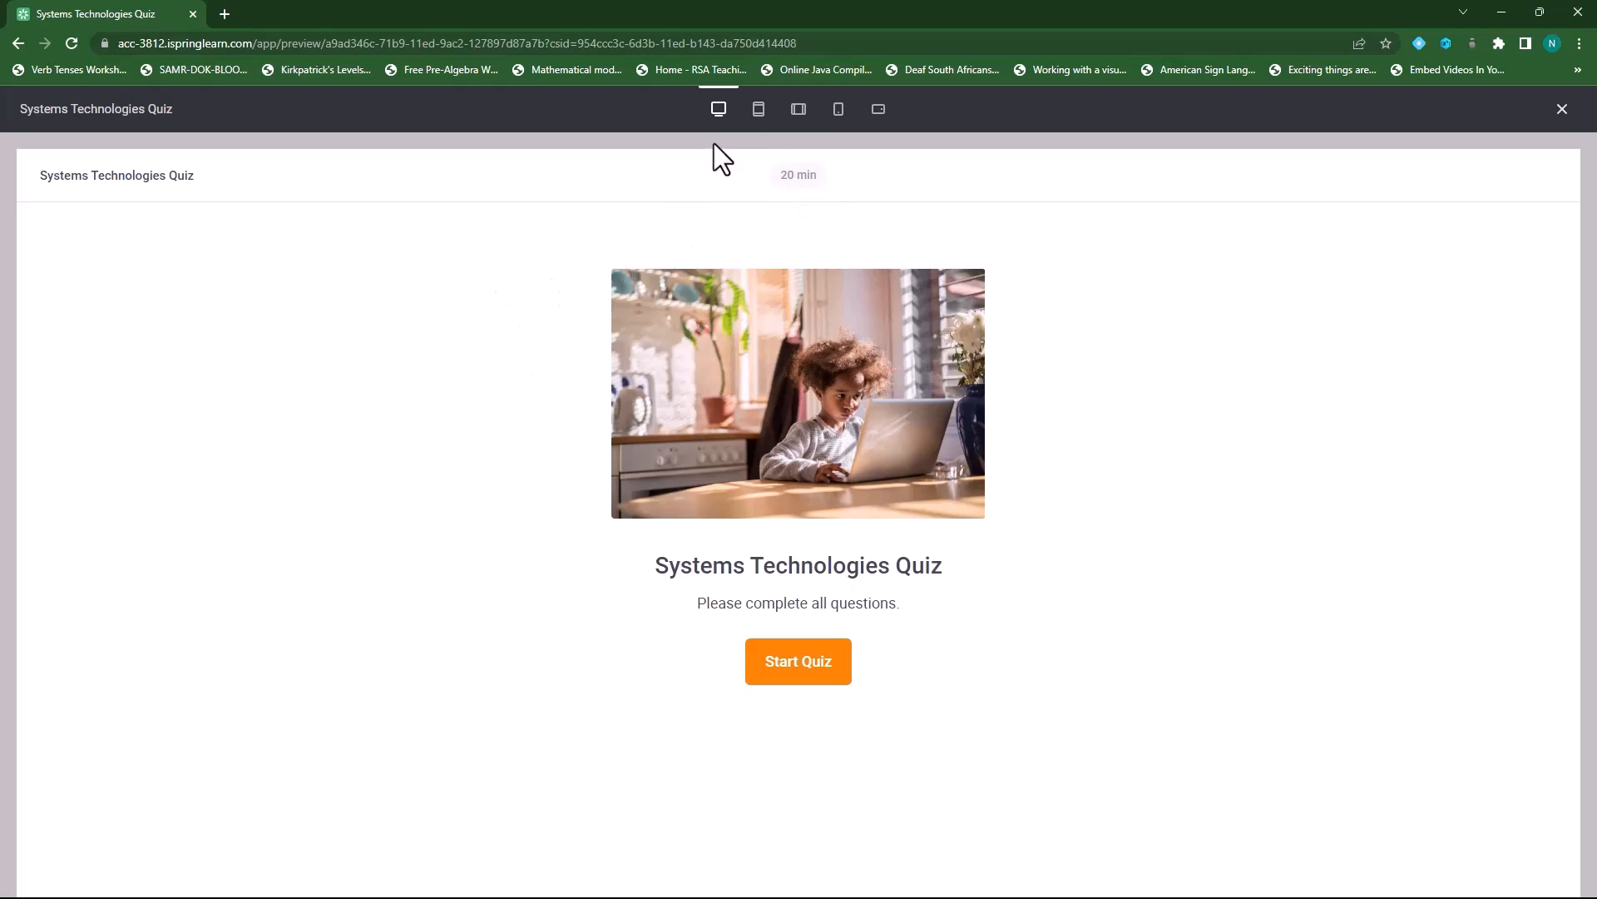
# Check the quiz preview in tablet and phone layouts, both portrait and landscape, and return to the desktop layout.
pyautogui.click(759, 117)
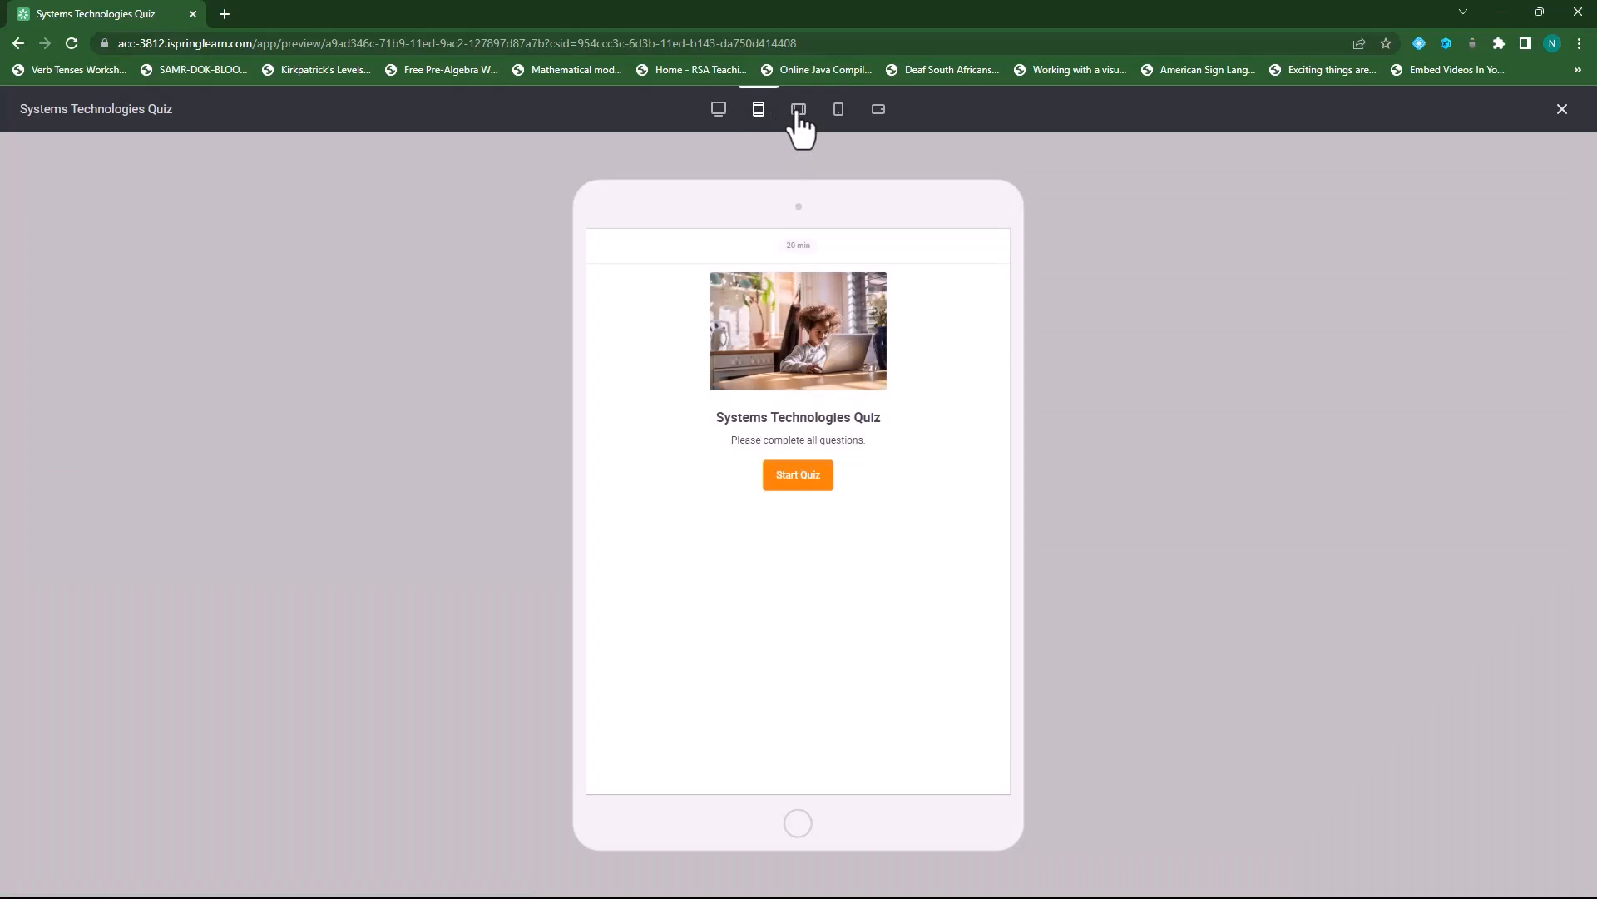
pyautogui.click(798, 117)
pyautogui.click(841, 116)
pyautogui.click(881, 118)
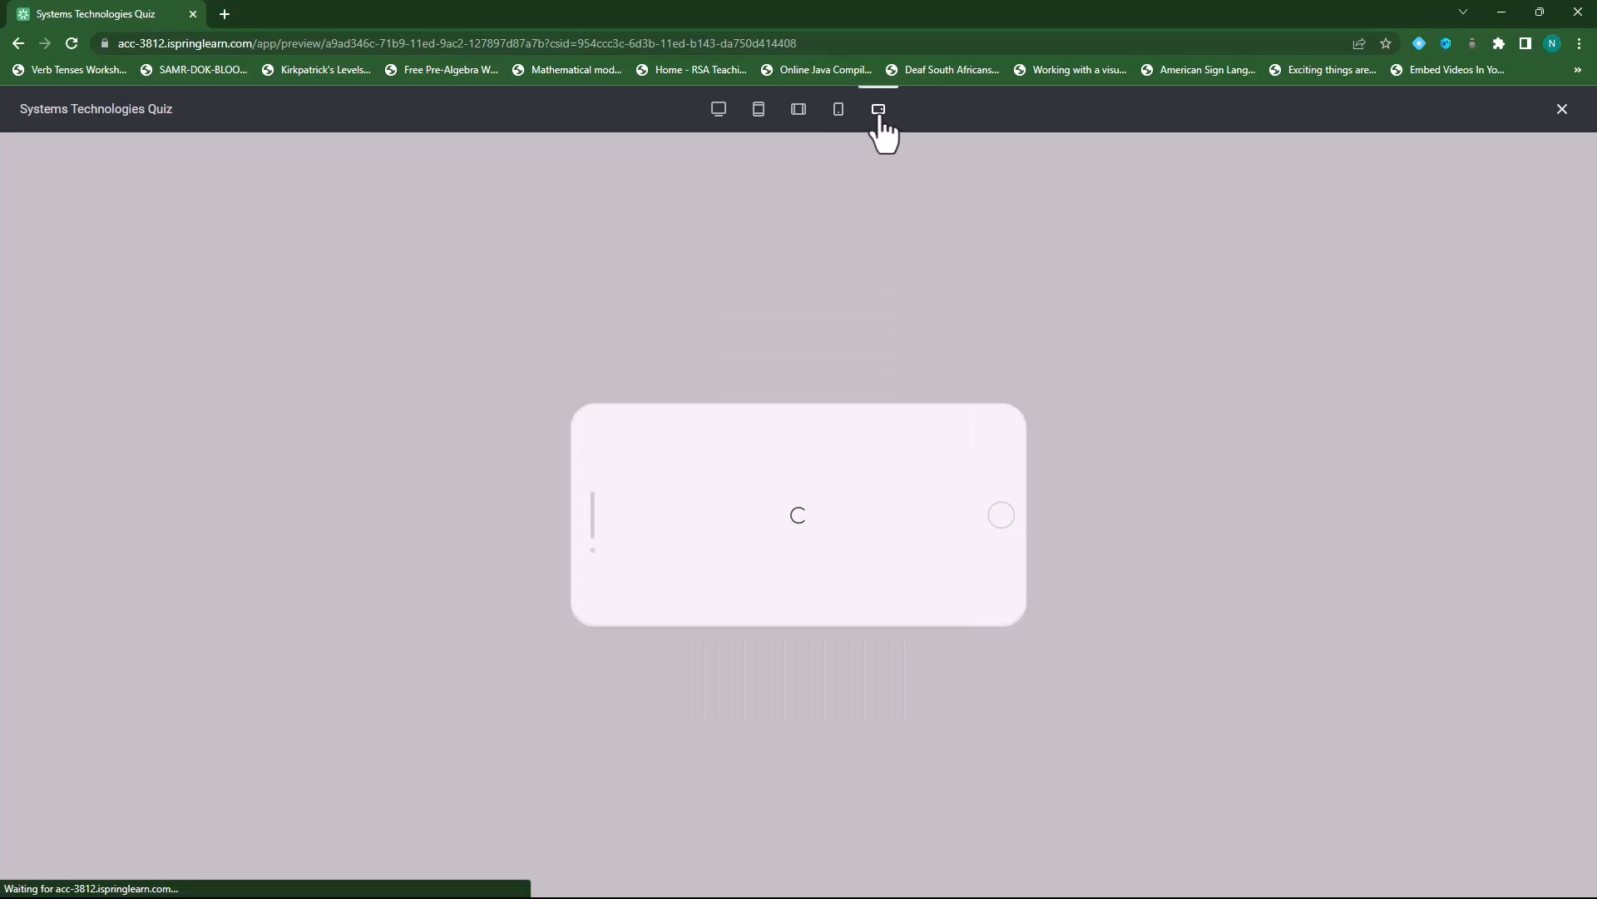
pyautogui.click(719, 117)
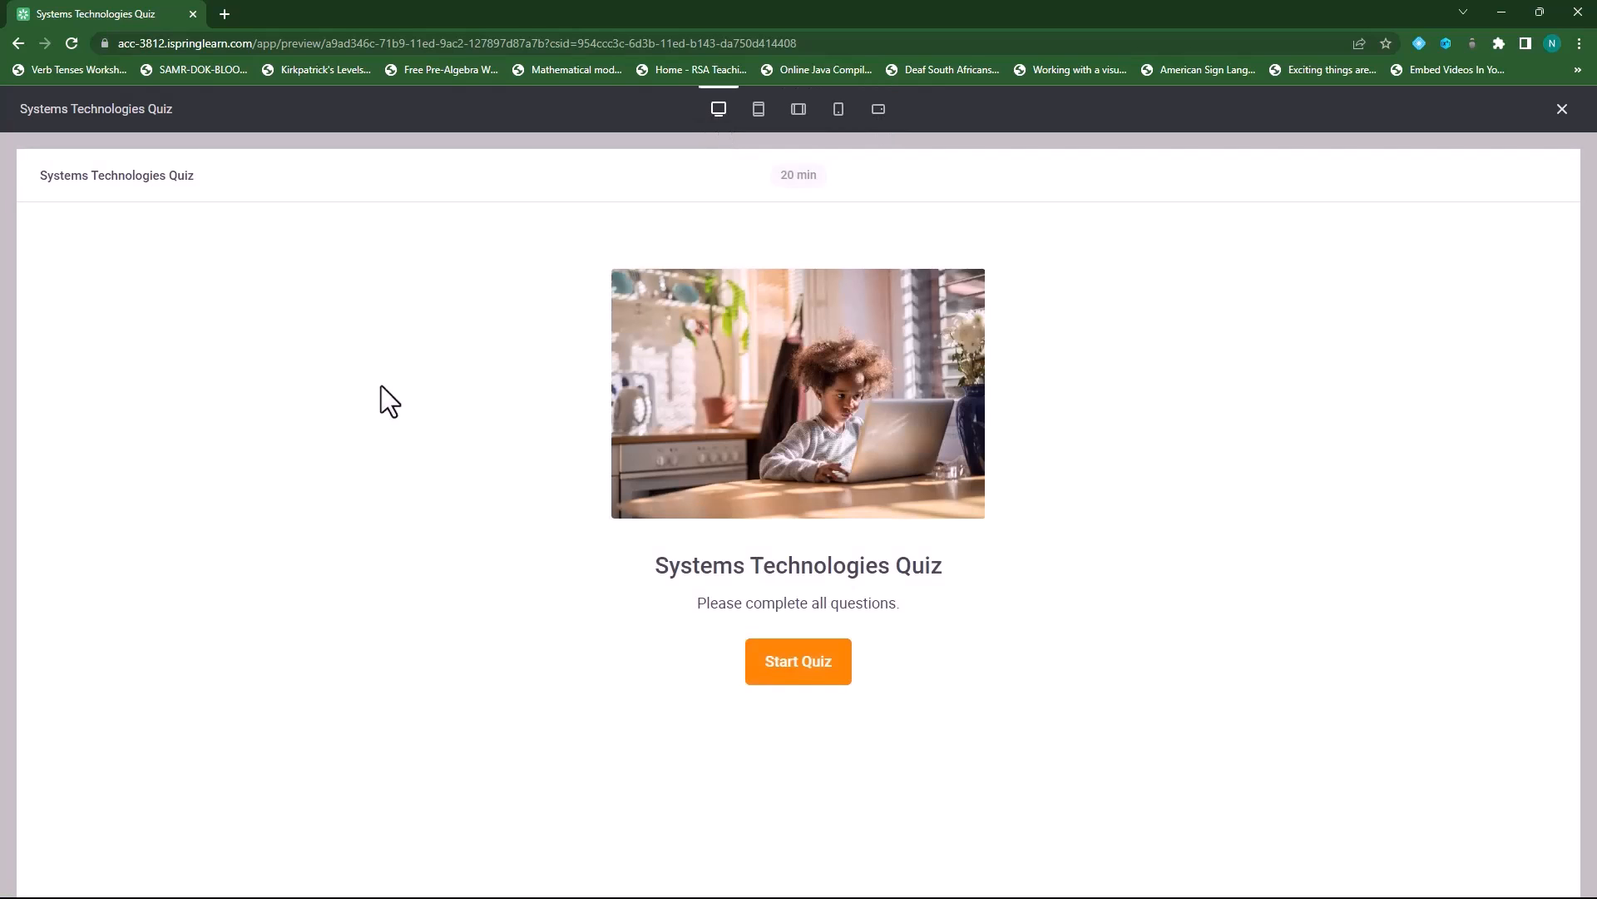
# Start the previewed quiz, submitting Netbook for the mobile devices question and Personal Computer for the least mobile device question.
pyautogui.click(811, 672)
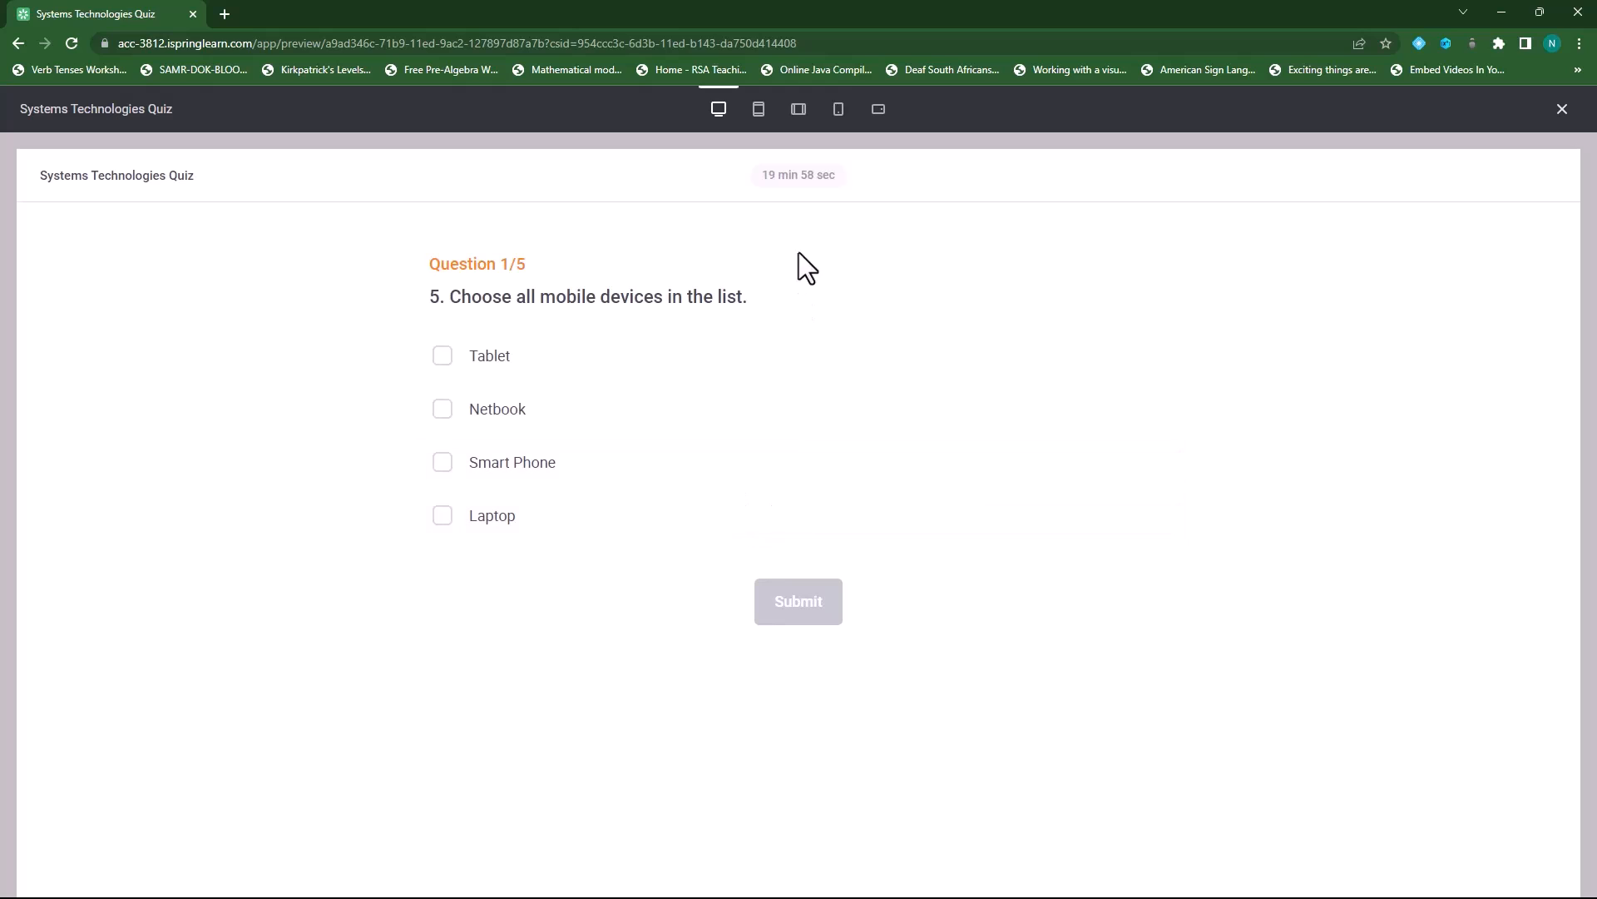
pyautogui.click(443, 410)
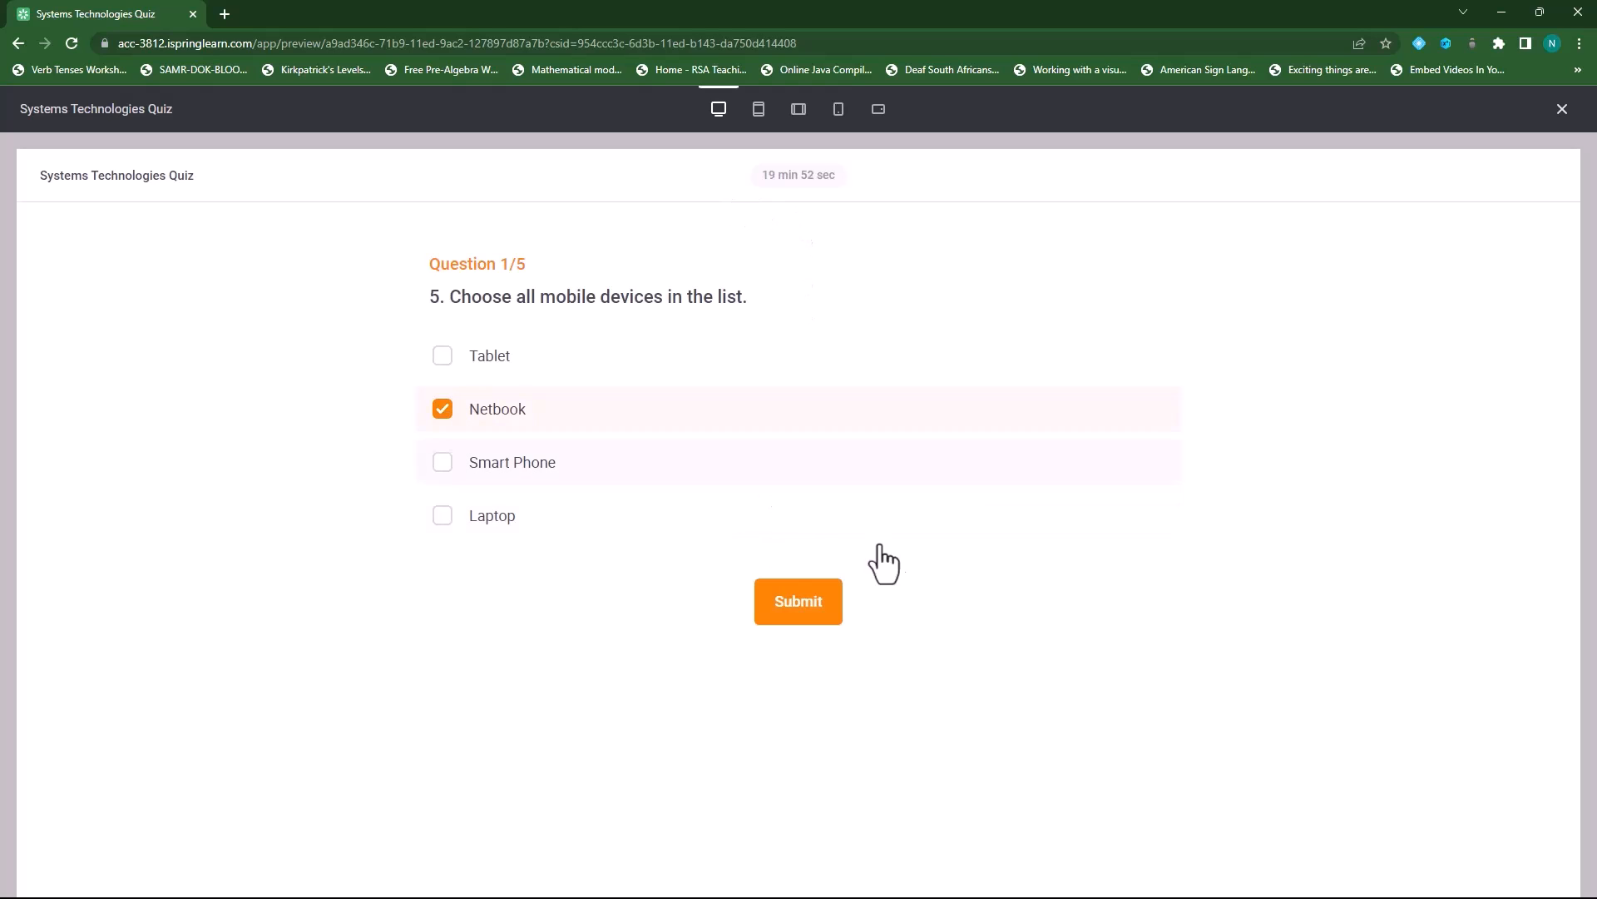
pyautogui.click(832, 611)
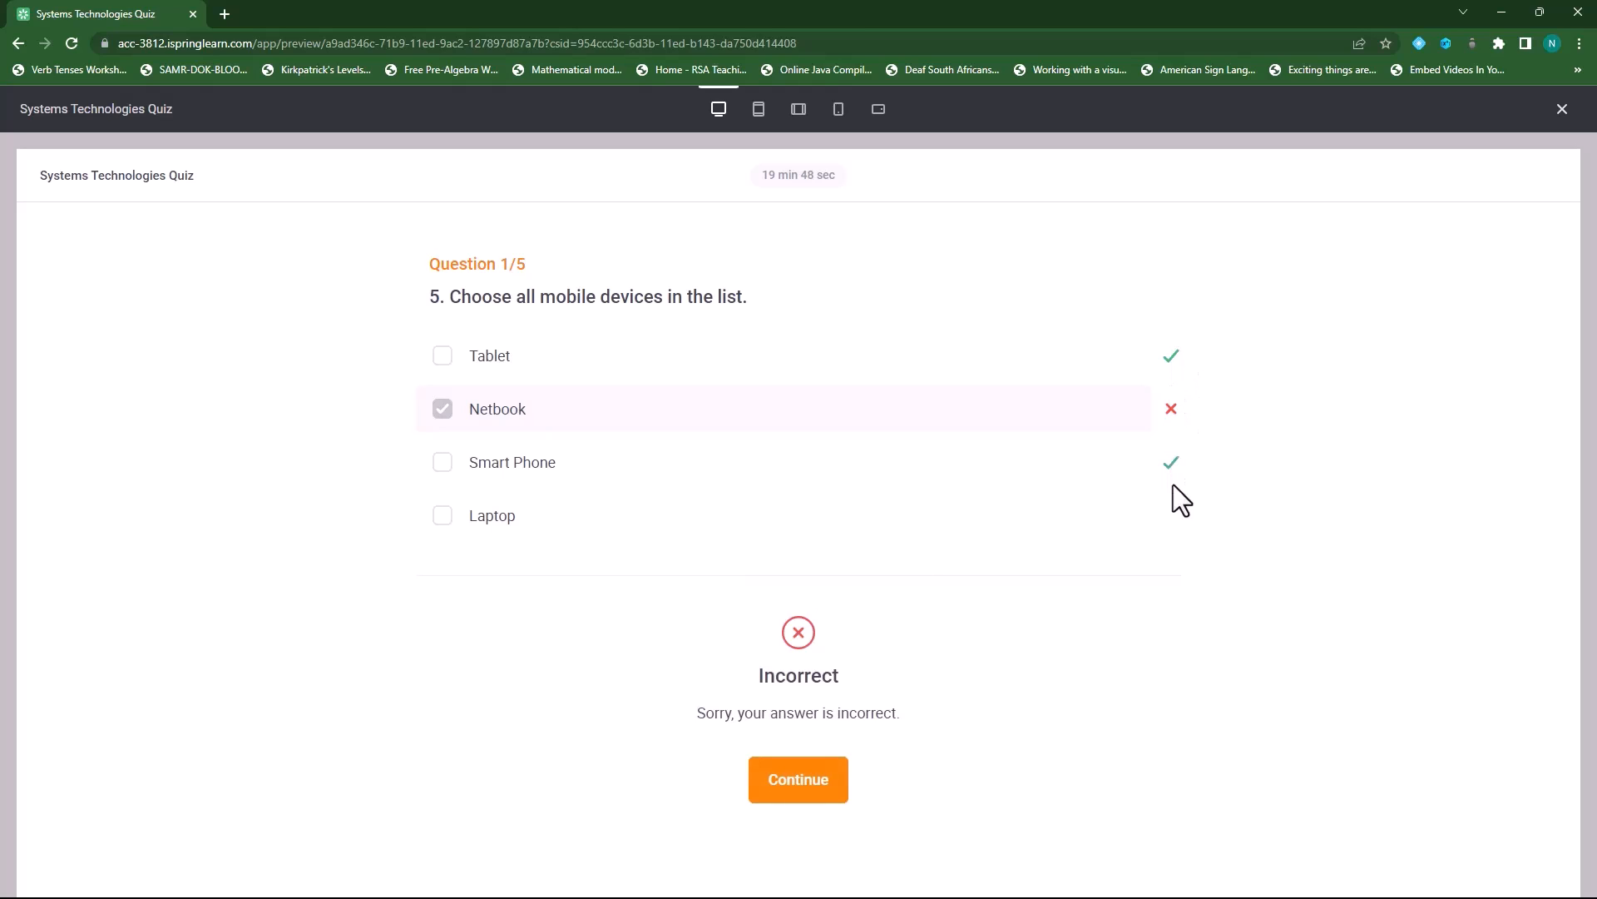
pyautogui.click(808, 786)
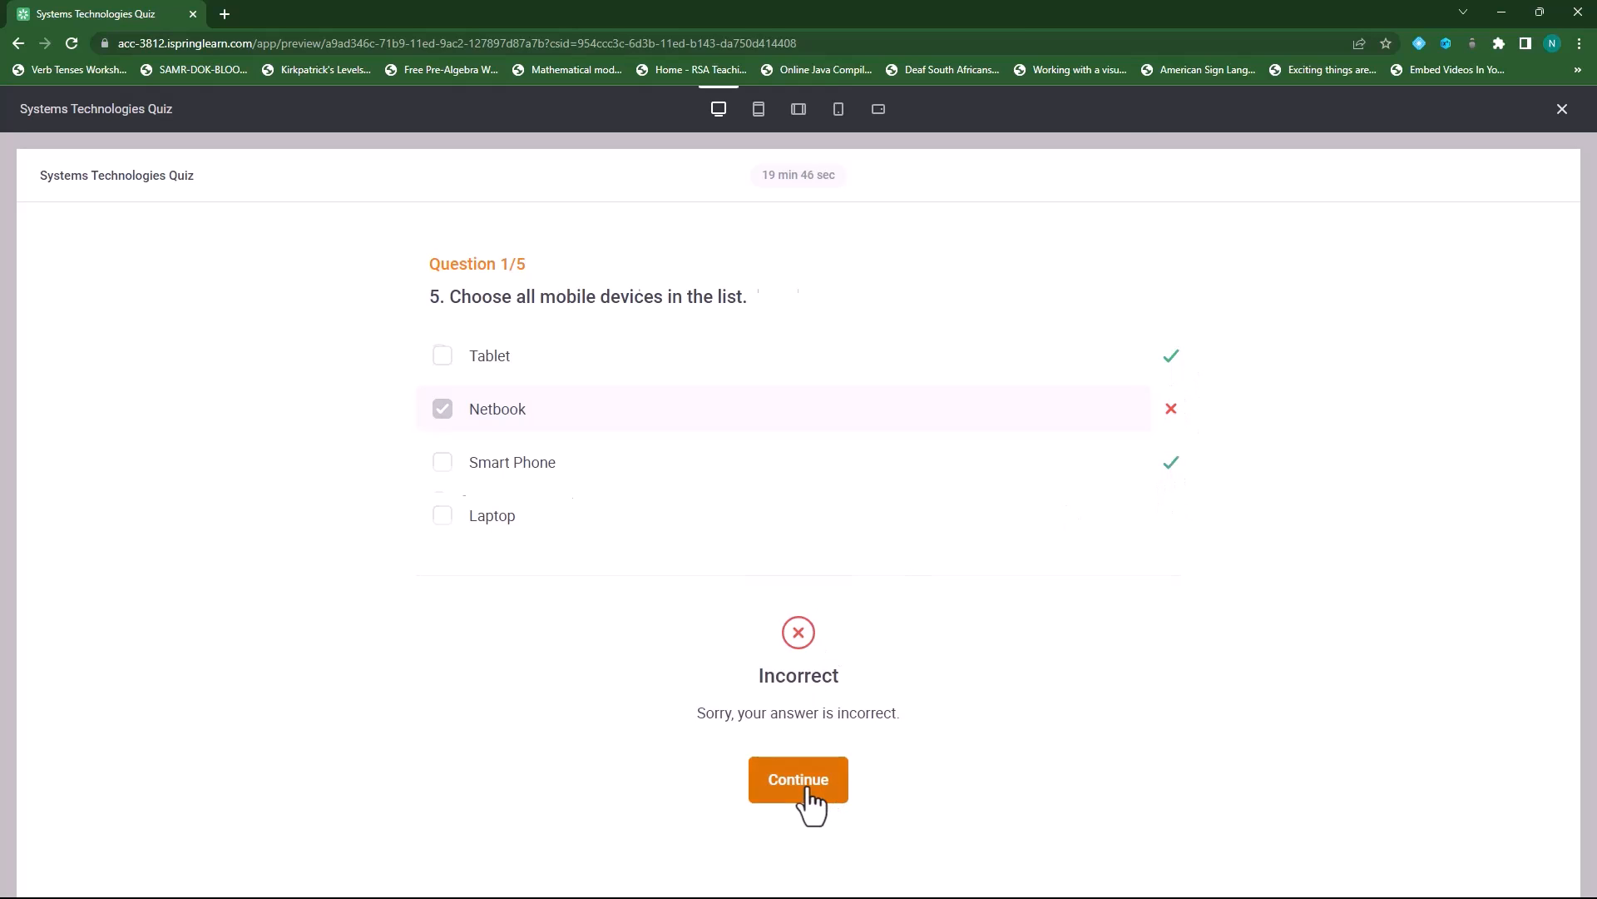
pyautogui.click(443, 355)
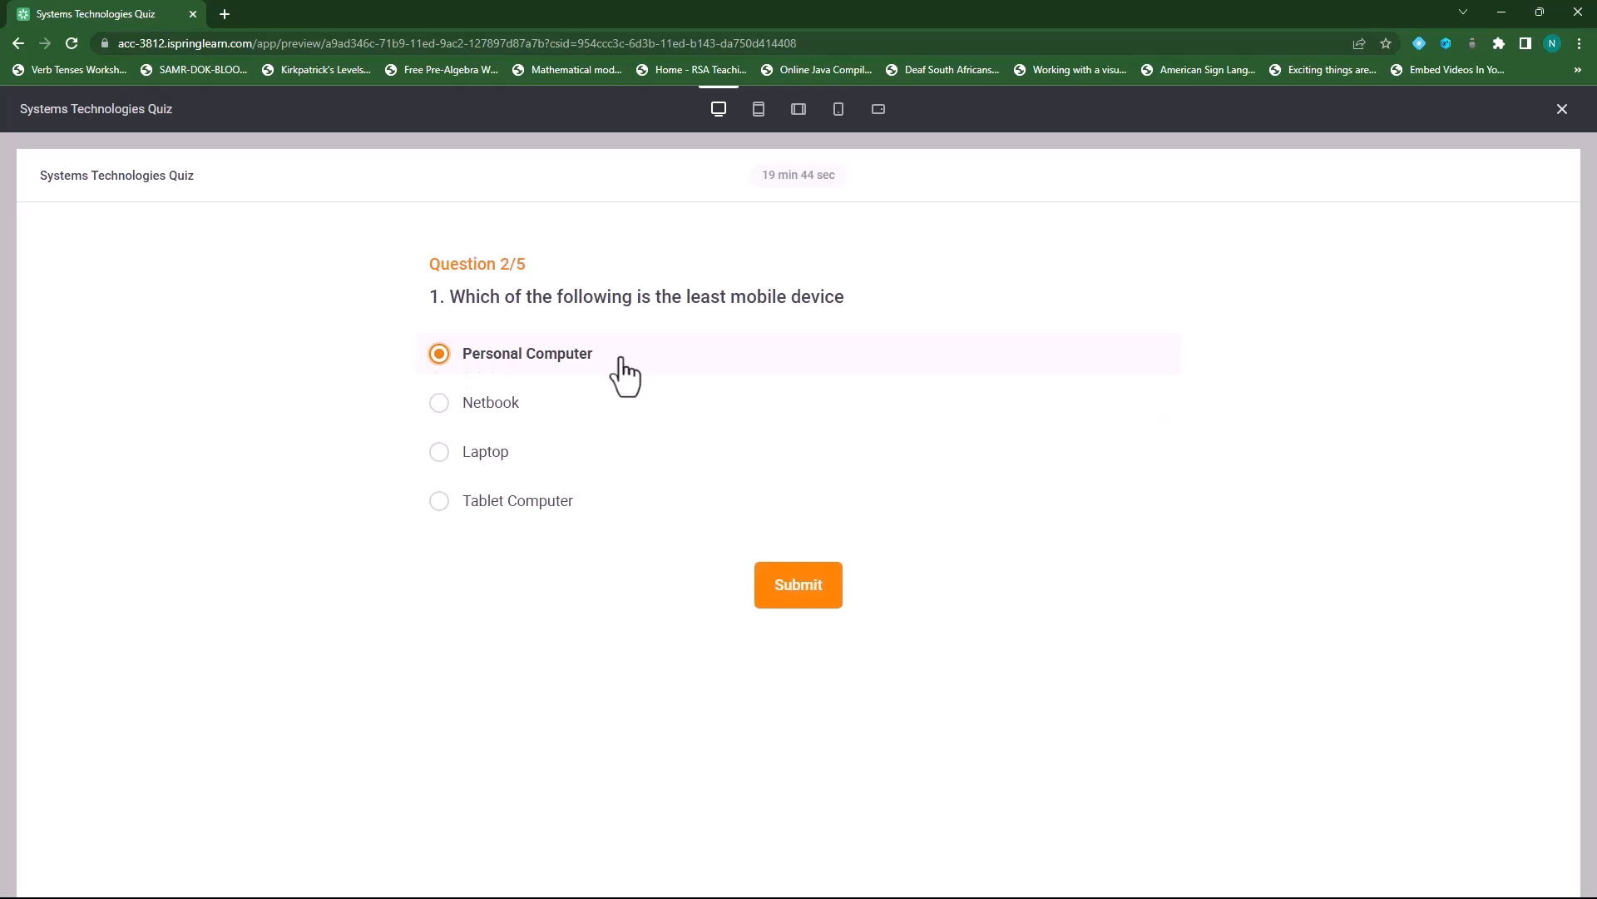
pyautogui.click(798, 593)
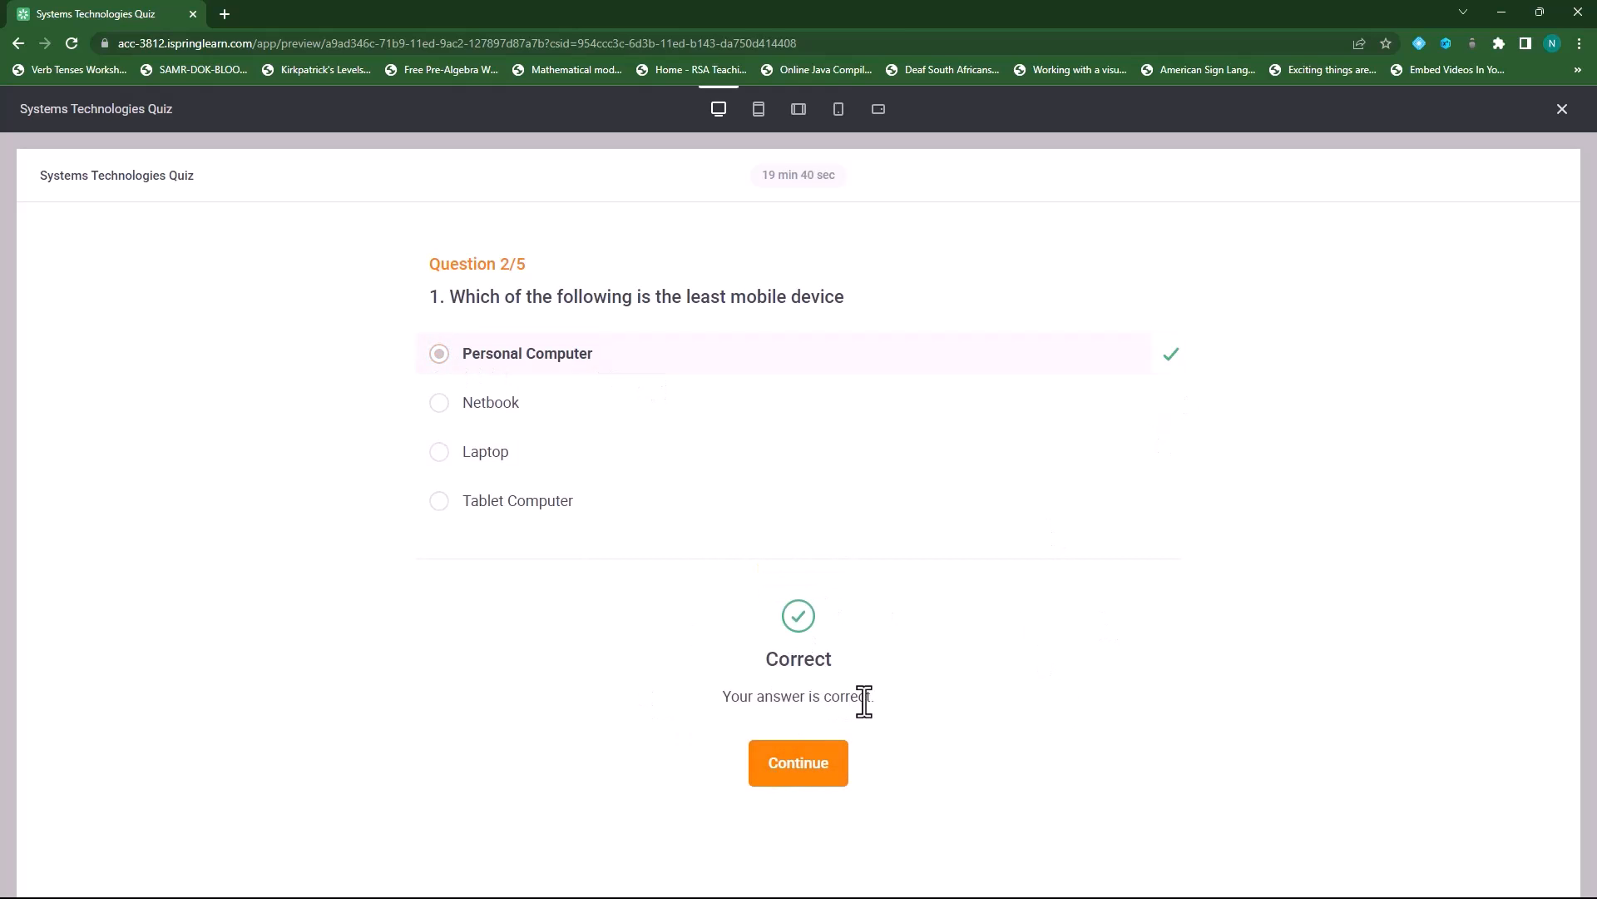
pyautogui.click(802, 773)
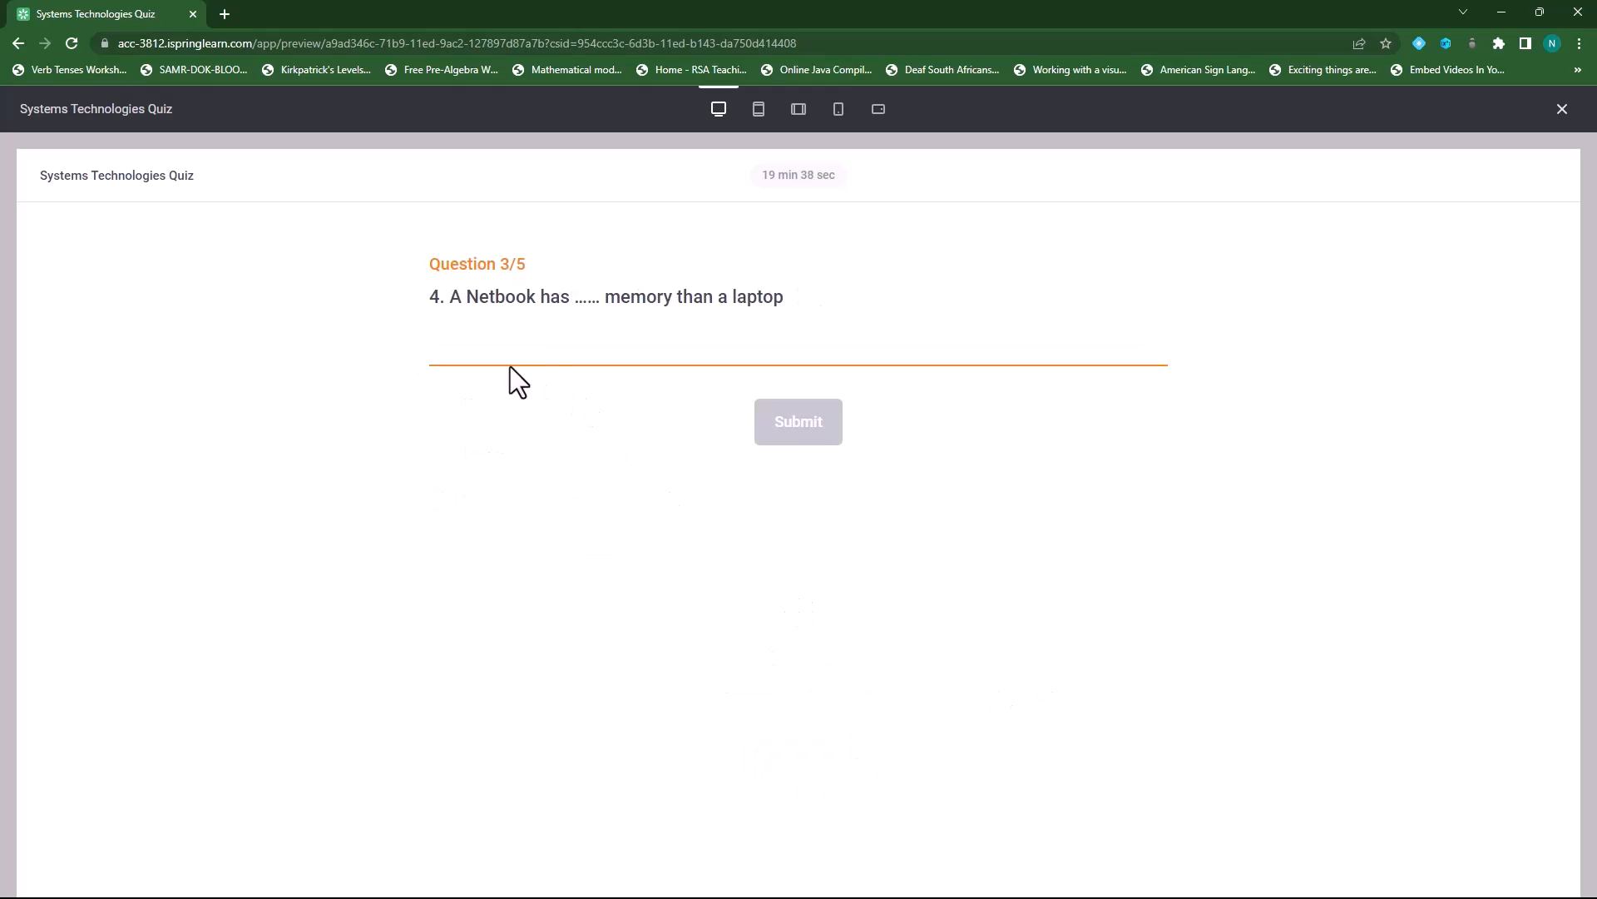
# Submit "word" for the Netbook memory question and Flash Memory for the netbook storage question in the preview.
pyautogui.write('word')
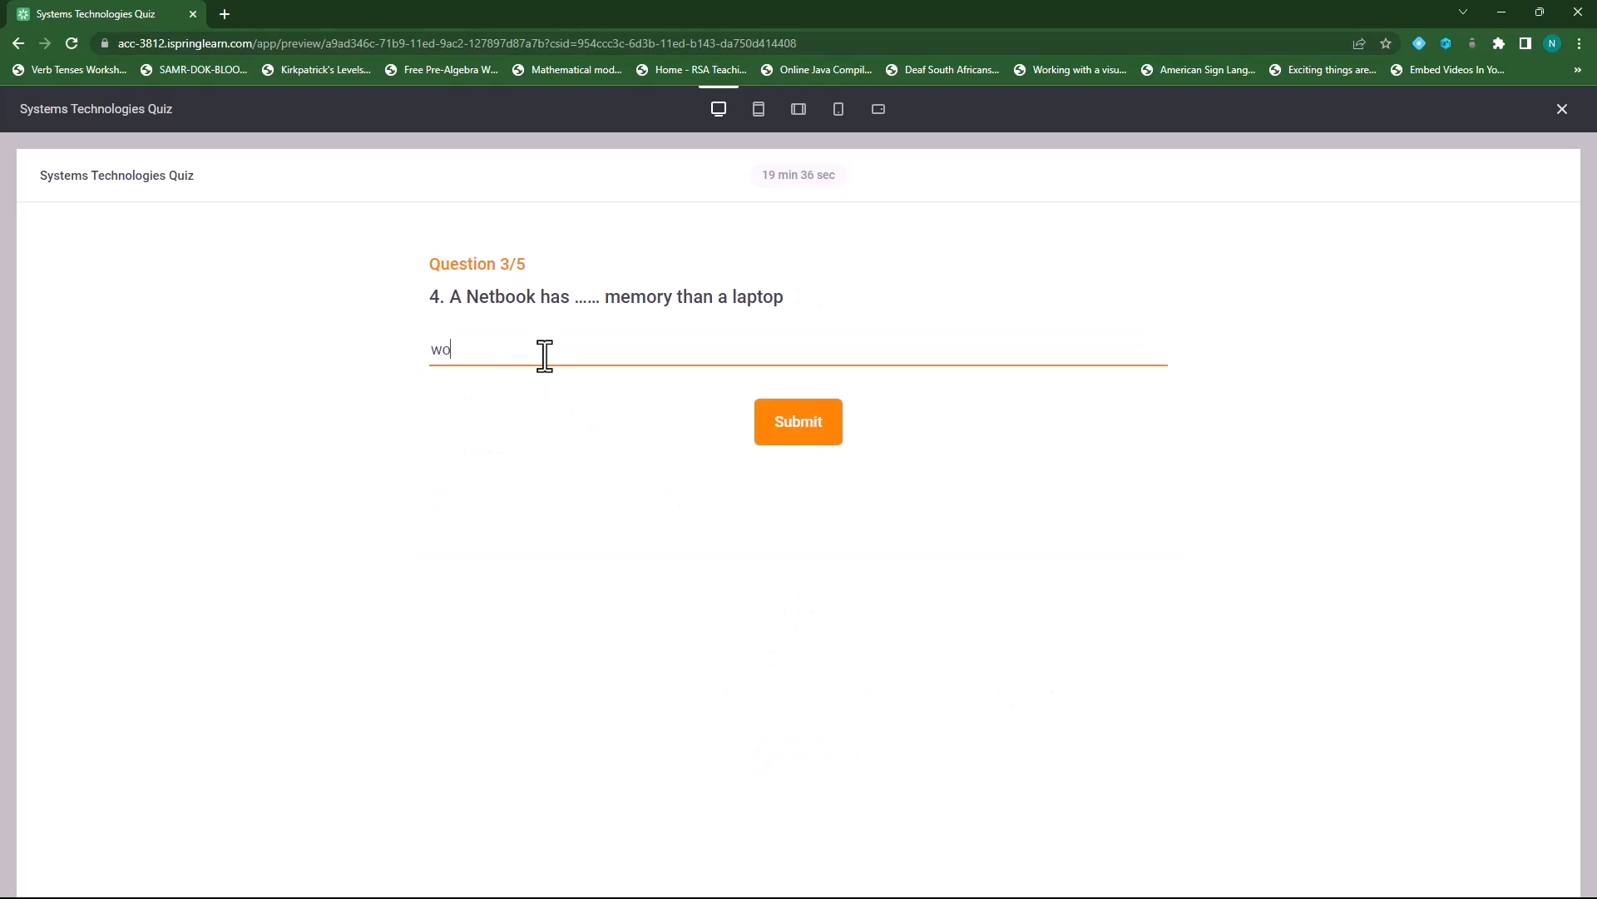
pyautogui.click(784, 428)
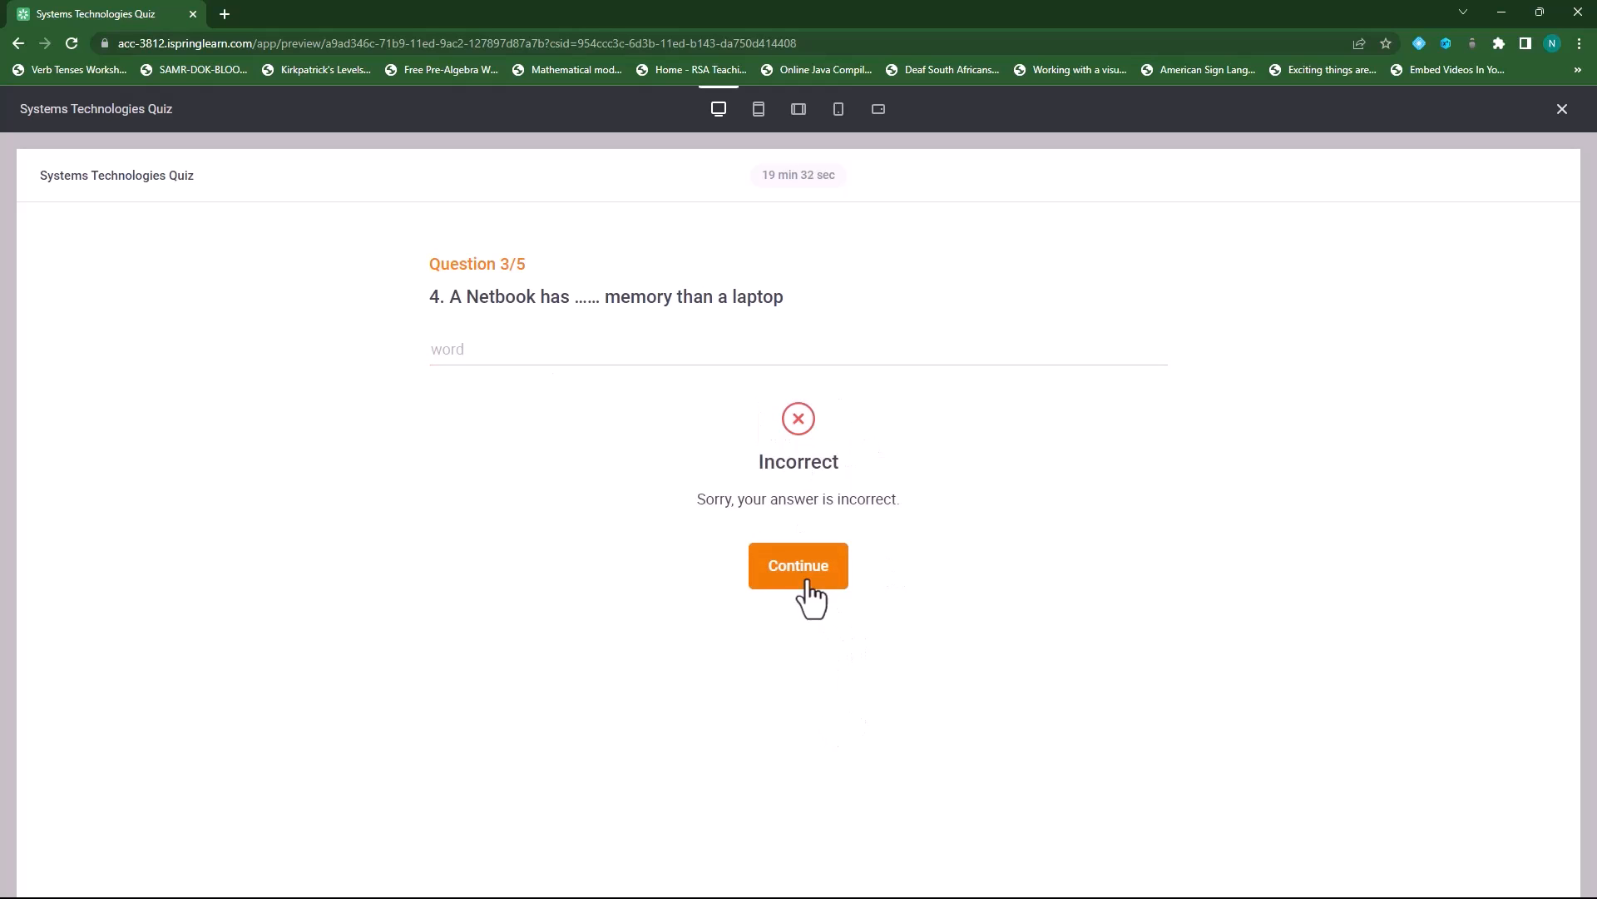
pyautogui.click(802, 580)
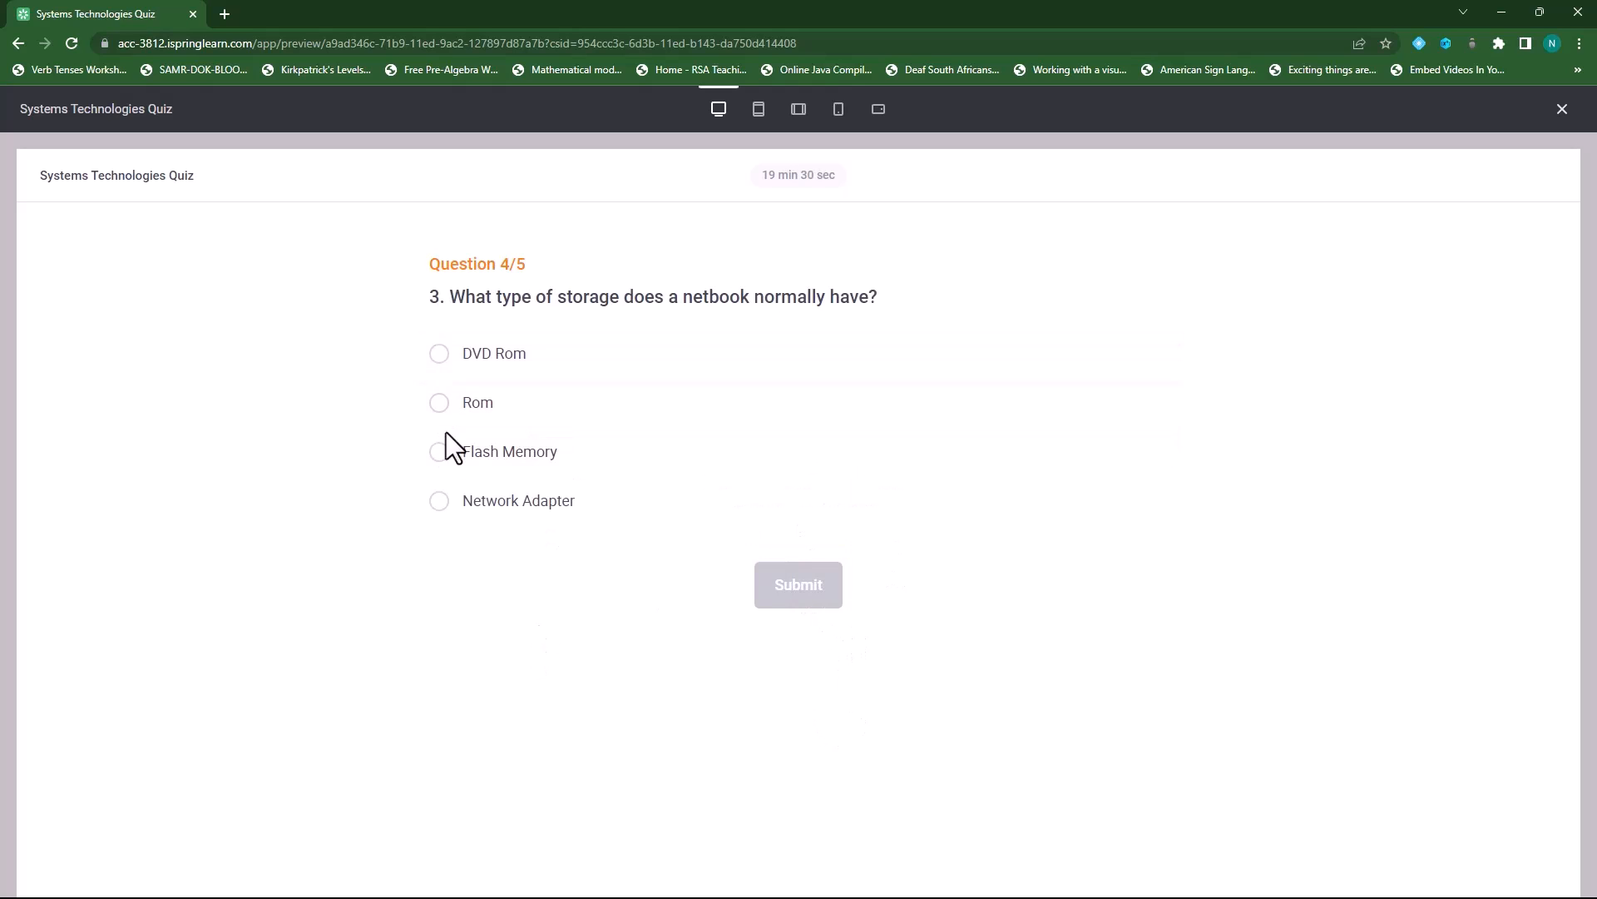
pyautogui.click(441, 468)
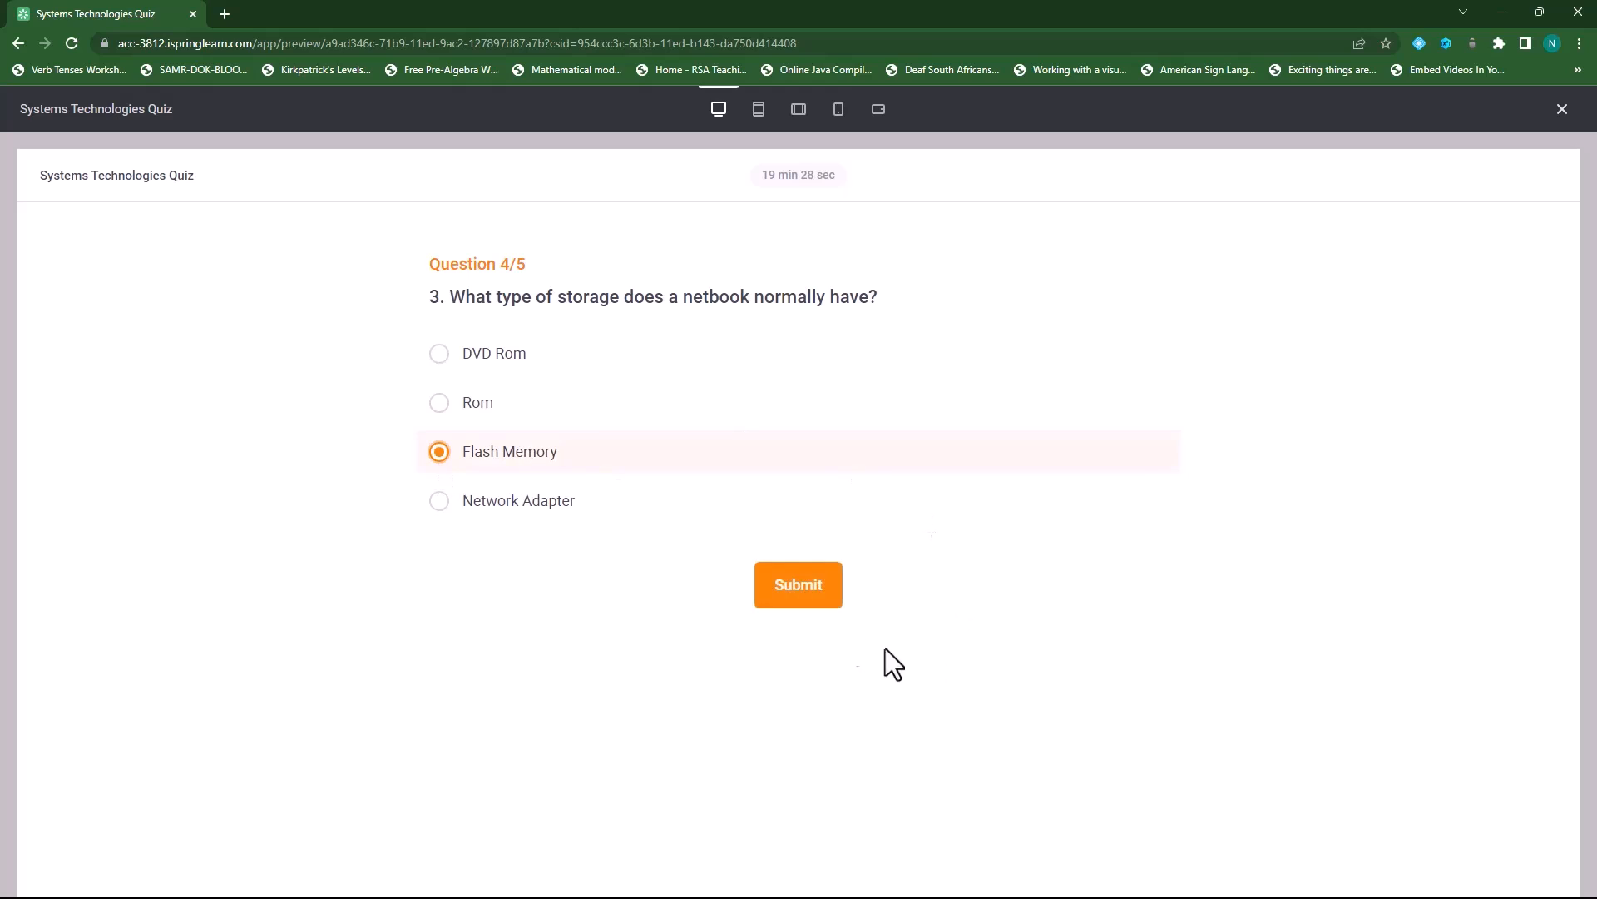
pyautogui.click(794, 594)
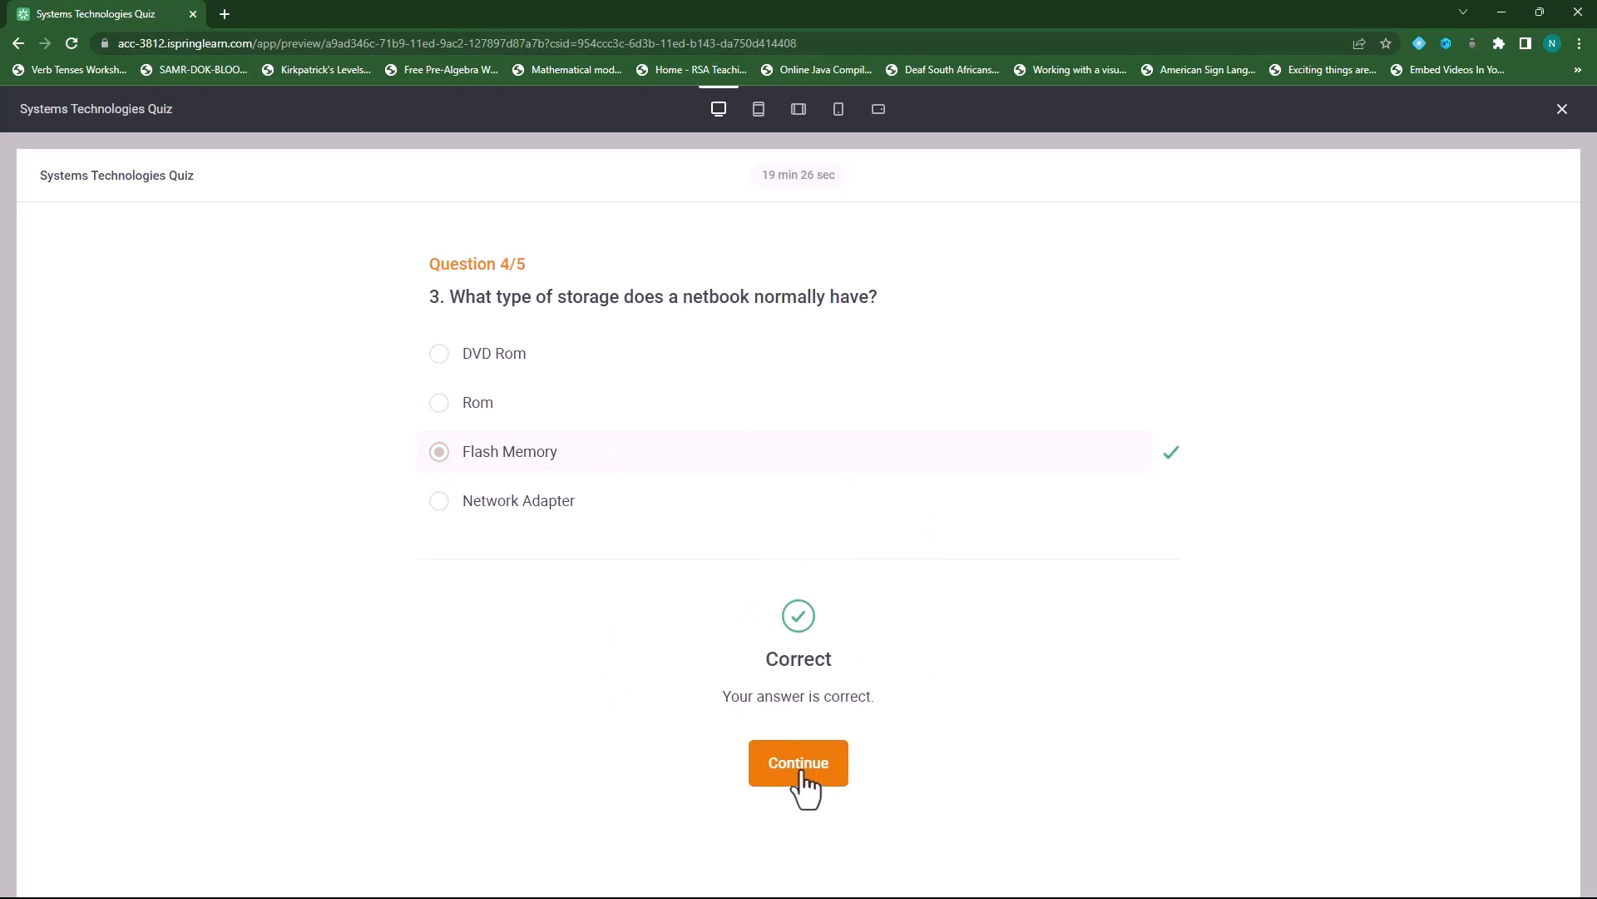
pyautogui.click(804, 774)
# Submit Supercomputer for the air-conditioned place question and continue past the last question of the previewed quiz.
pyautogui.click(441, 404)
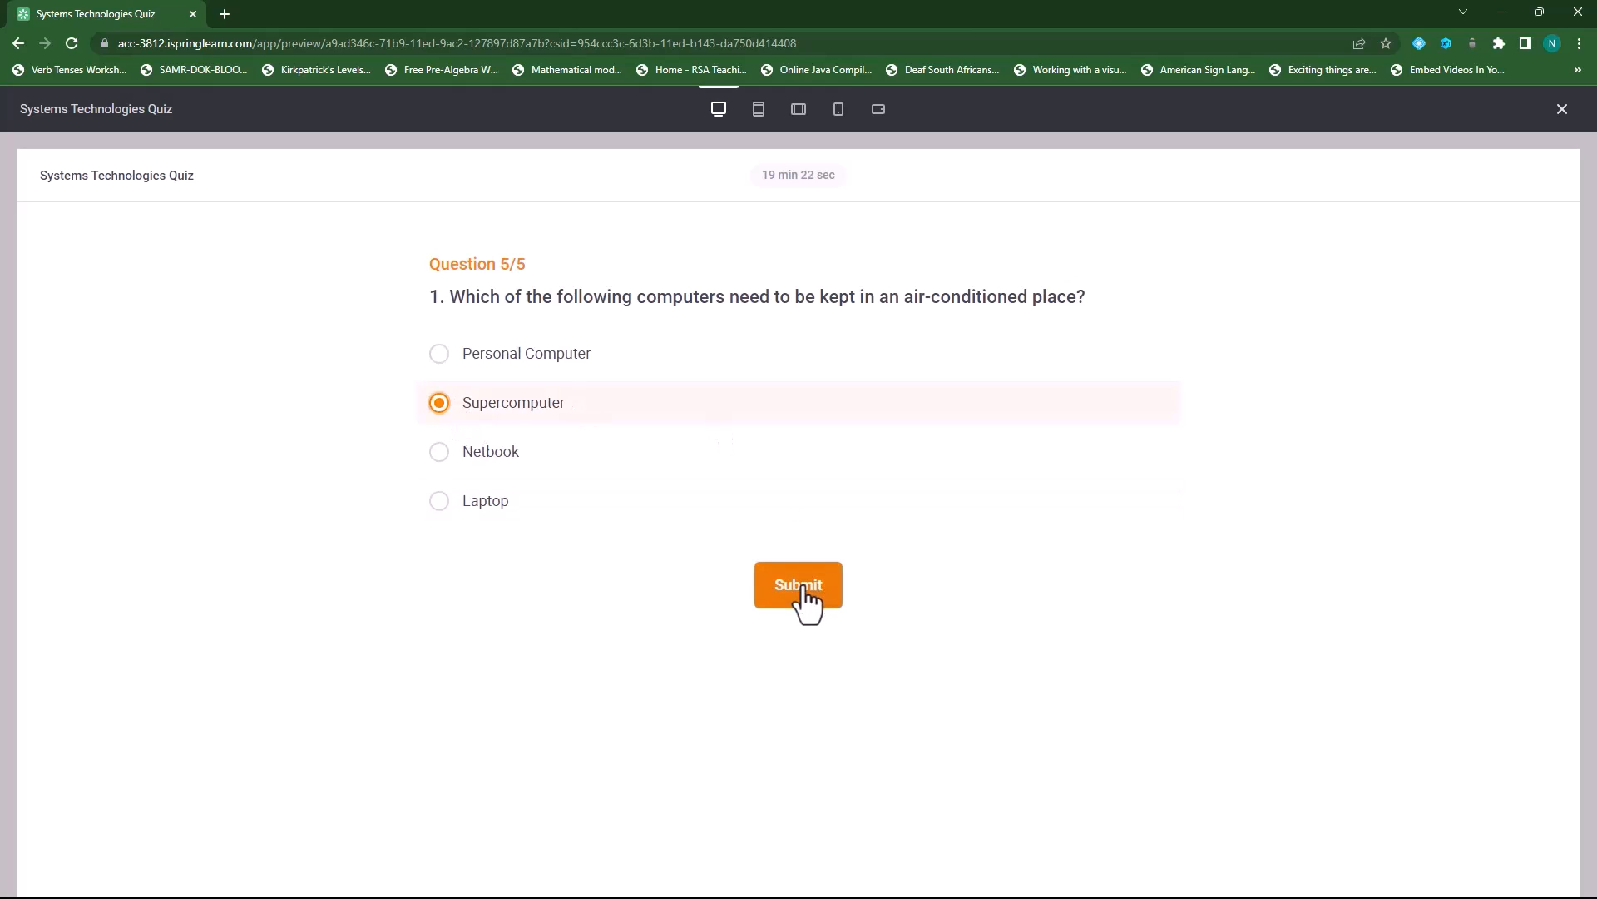
pyautogui.click(803, 592)
pyautogui.click(838, 759)
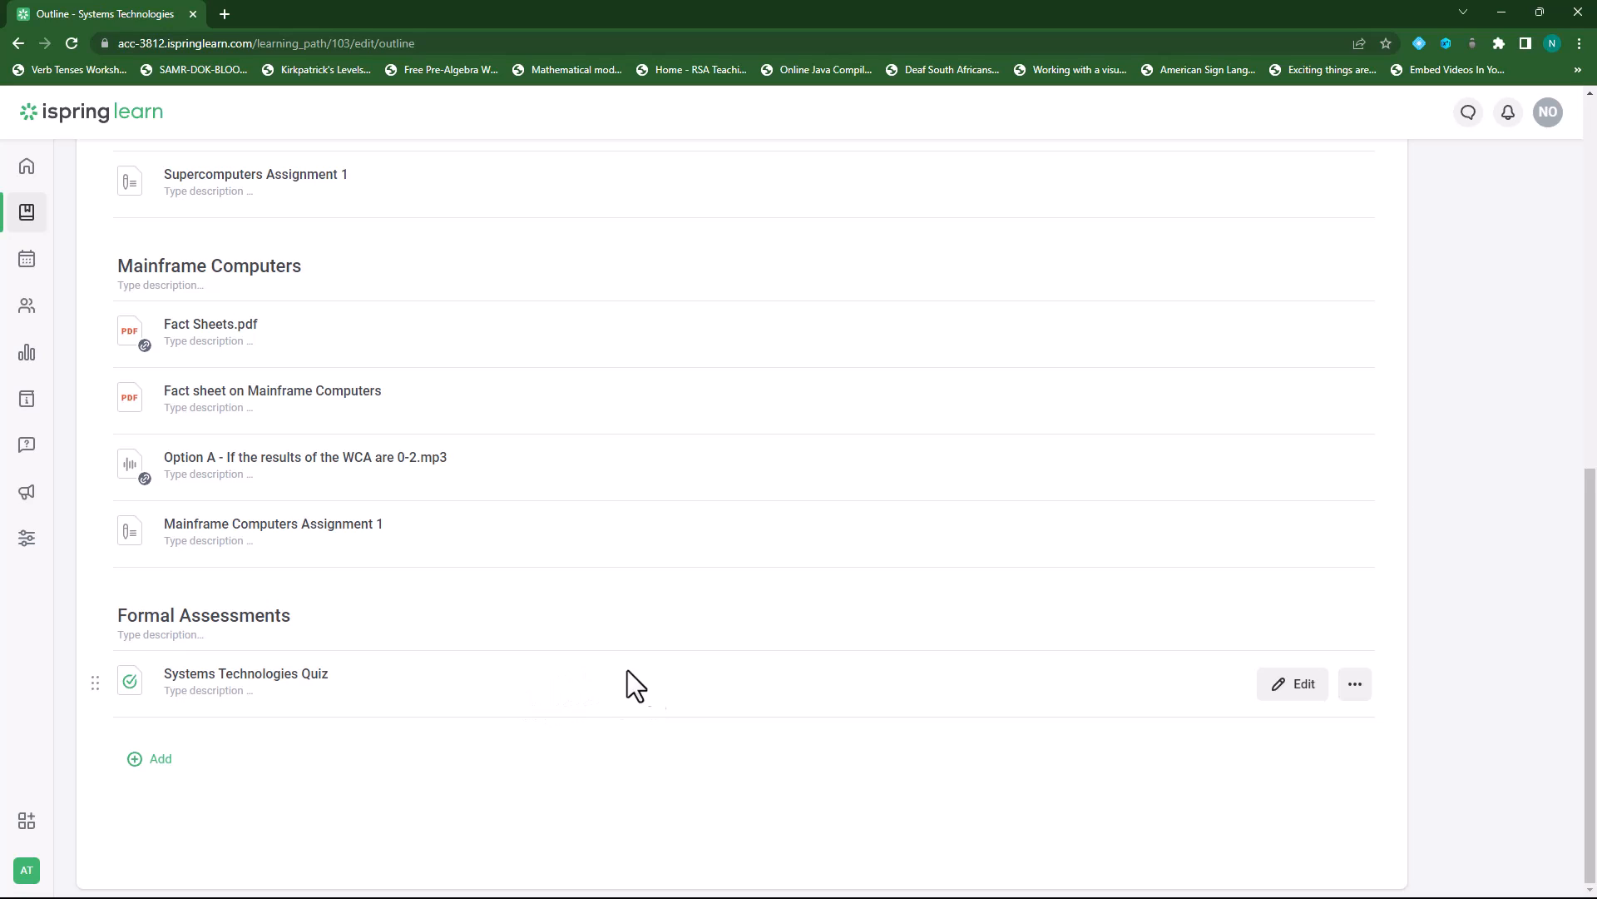
# Open the choices for adding content below the Systems Technologies Quiz in the Formal Assessments section.
pyautogui.click(136, 759)
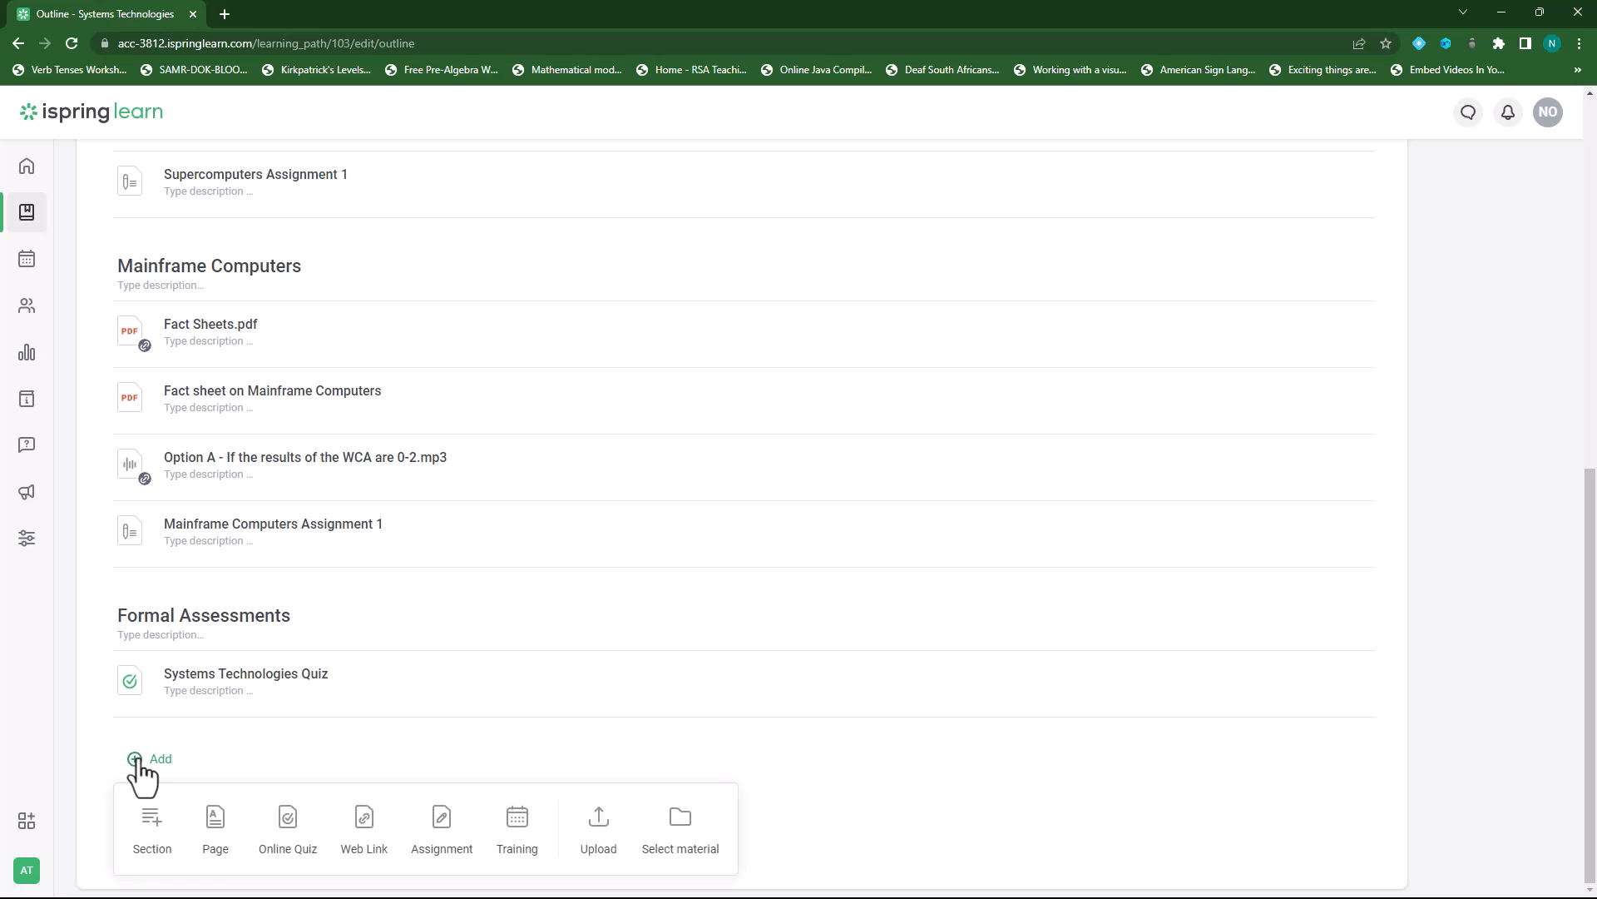